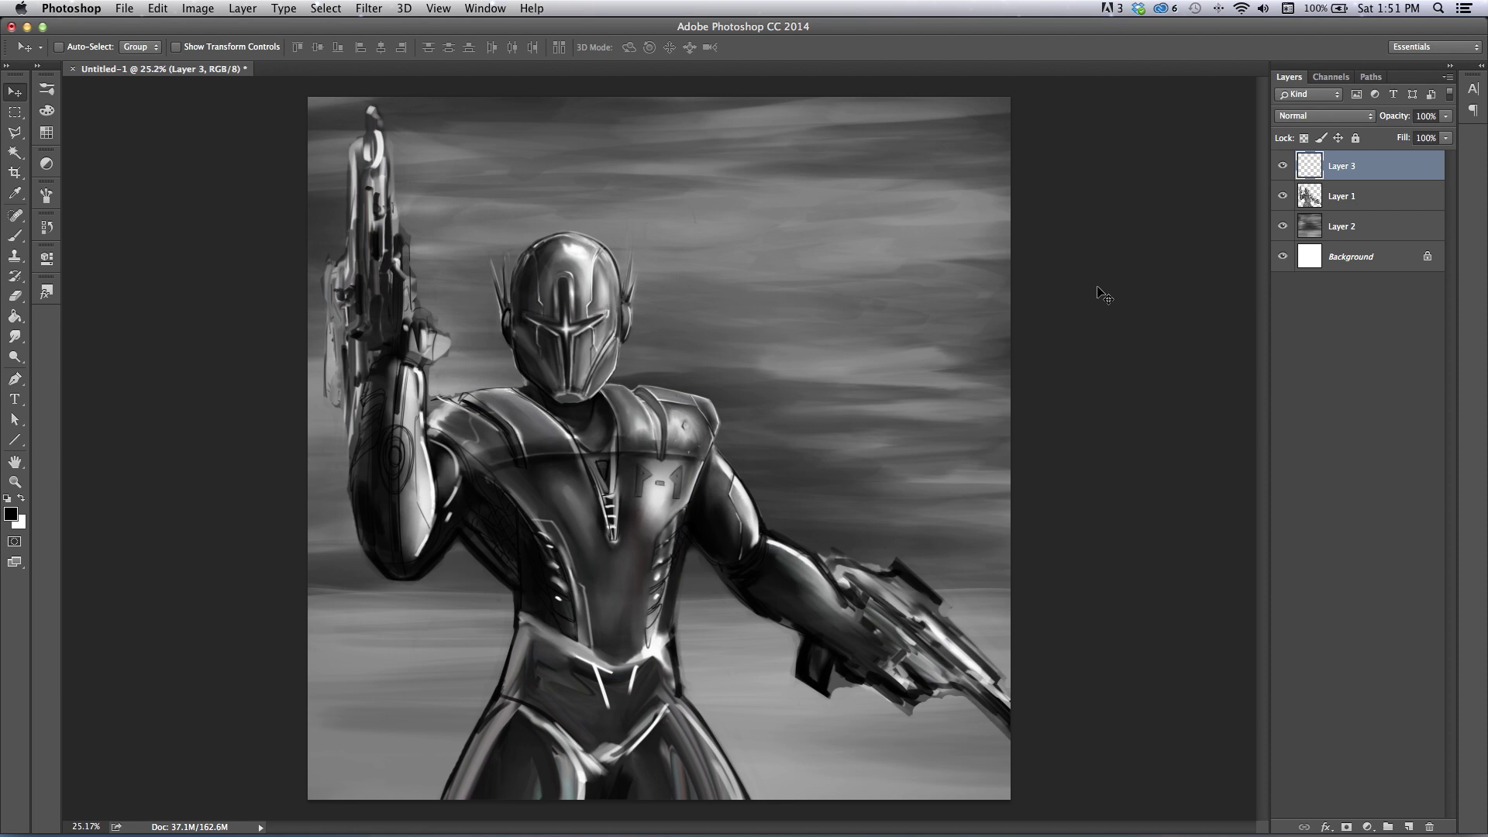
# - Examine the whole armoured figure and the close-up detail of its helmet, chest and shoulder plates
pyautogui.click(15, 481)
pyautogui.moveTo(358, 532); pyautogui.dragTo(318, 522)
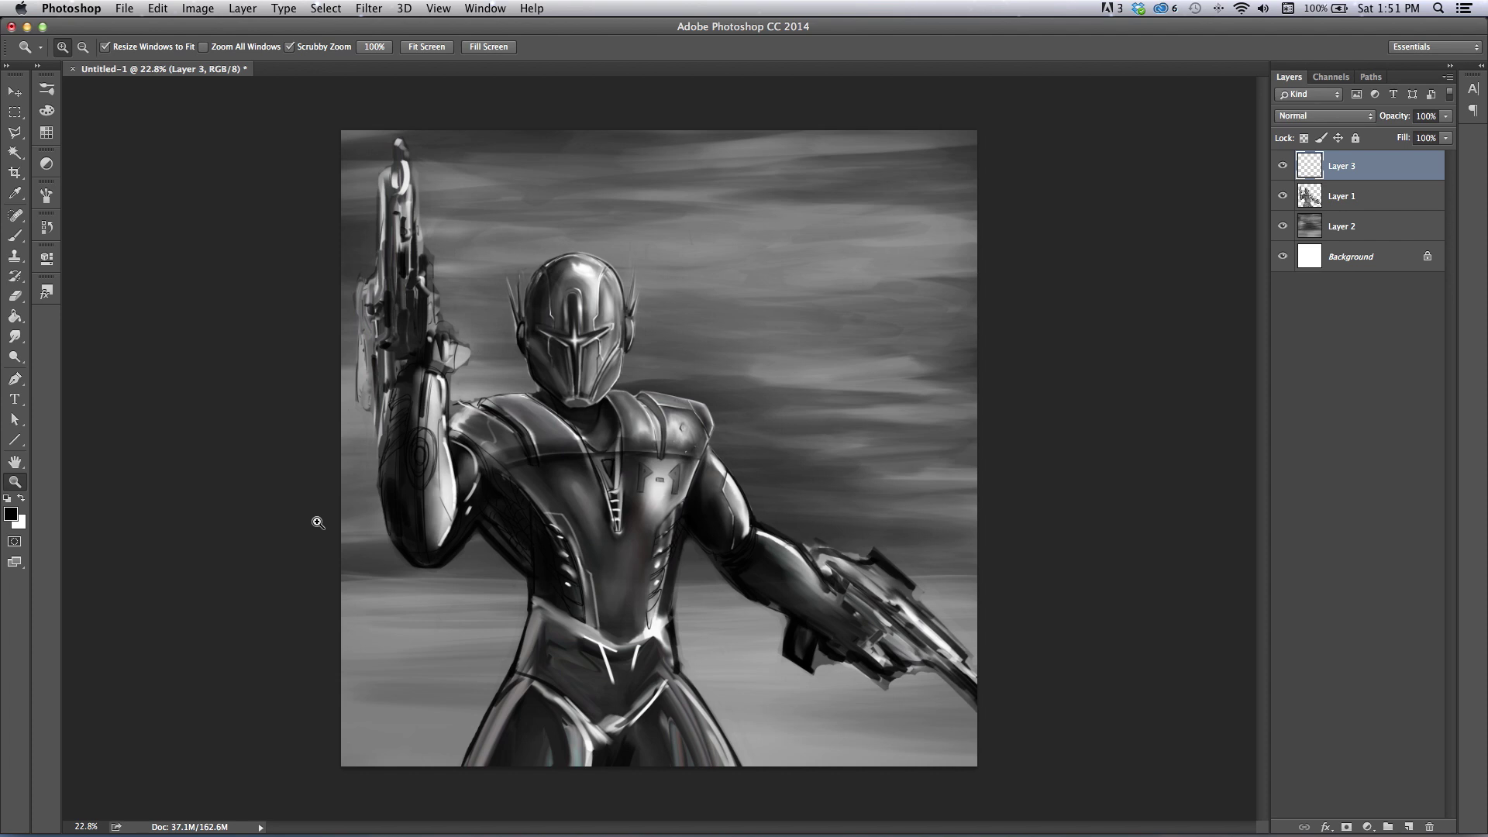
pyautogui.moveTo(620, 416); pyautogui.dragTo(664, 420)
pyautogui.moveTo(575, 499); pyautogui.dragTo(536, 494)
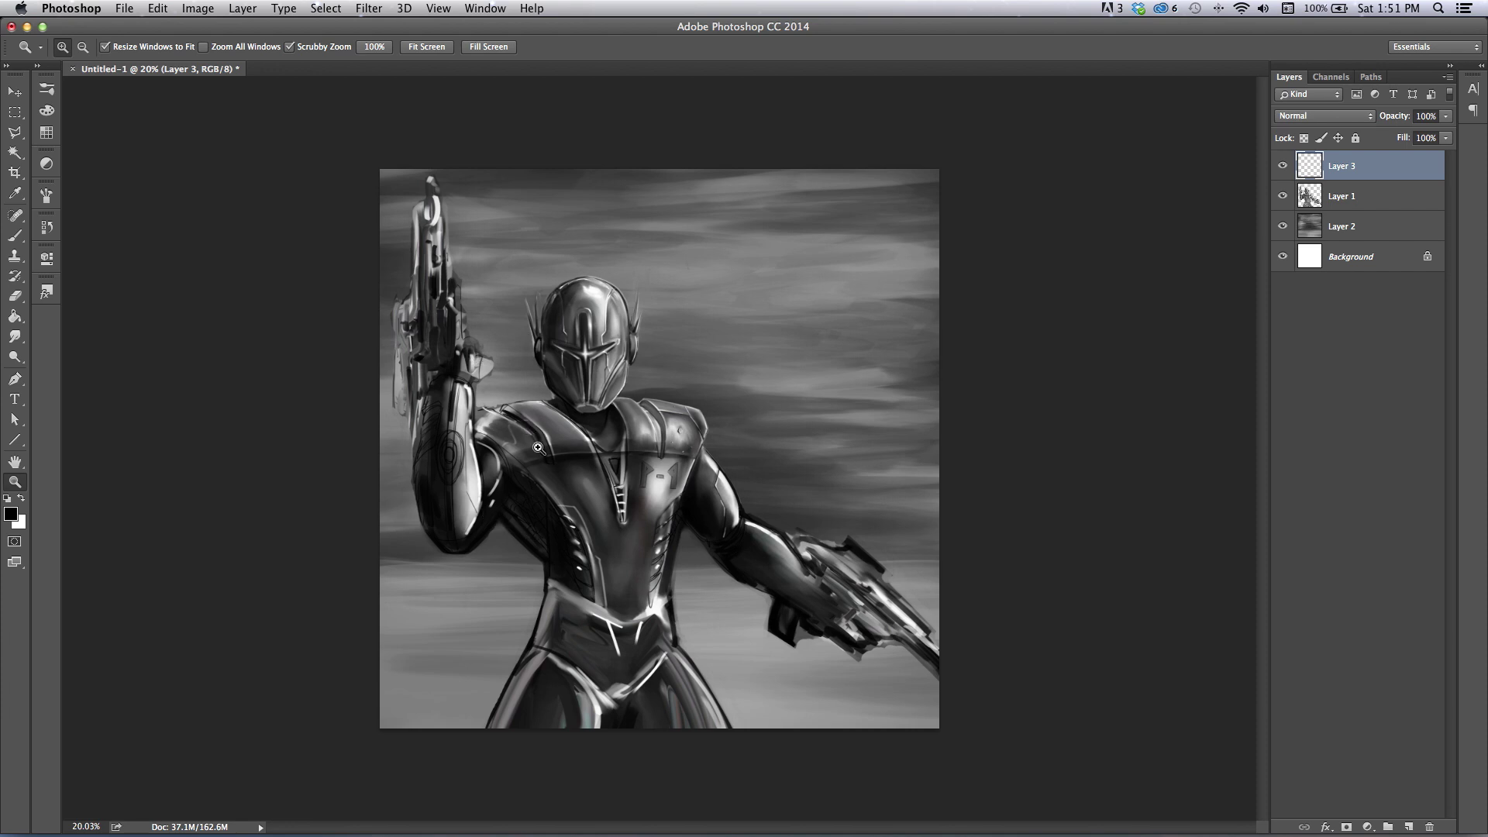
pyautogui.moveTo(815, 612); pyautogui.dragTo(899, 708)
pyautogui.moveTo(755, 676); pyautogui.dragTo(682, 651)
pyautogui.moveTo(658, 407); pyautogui.dragTo(694, 423)
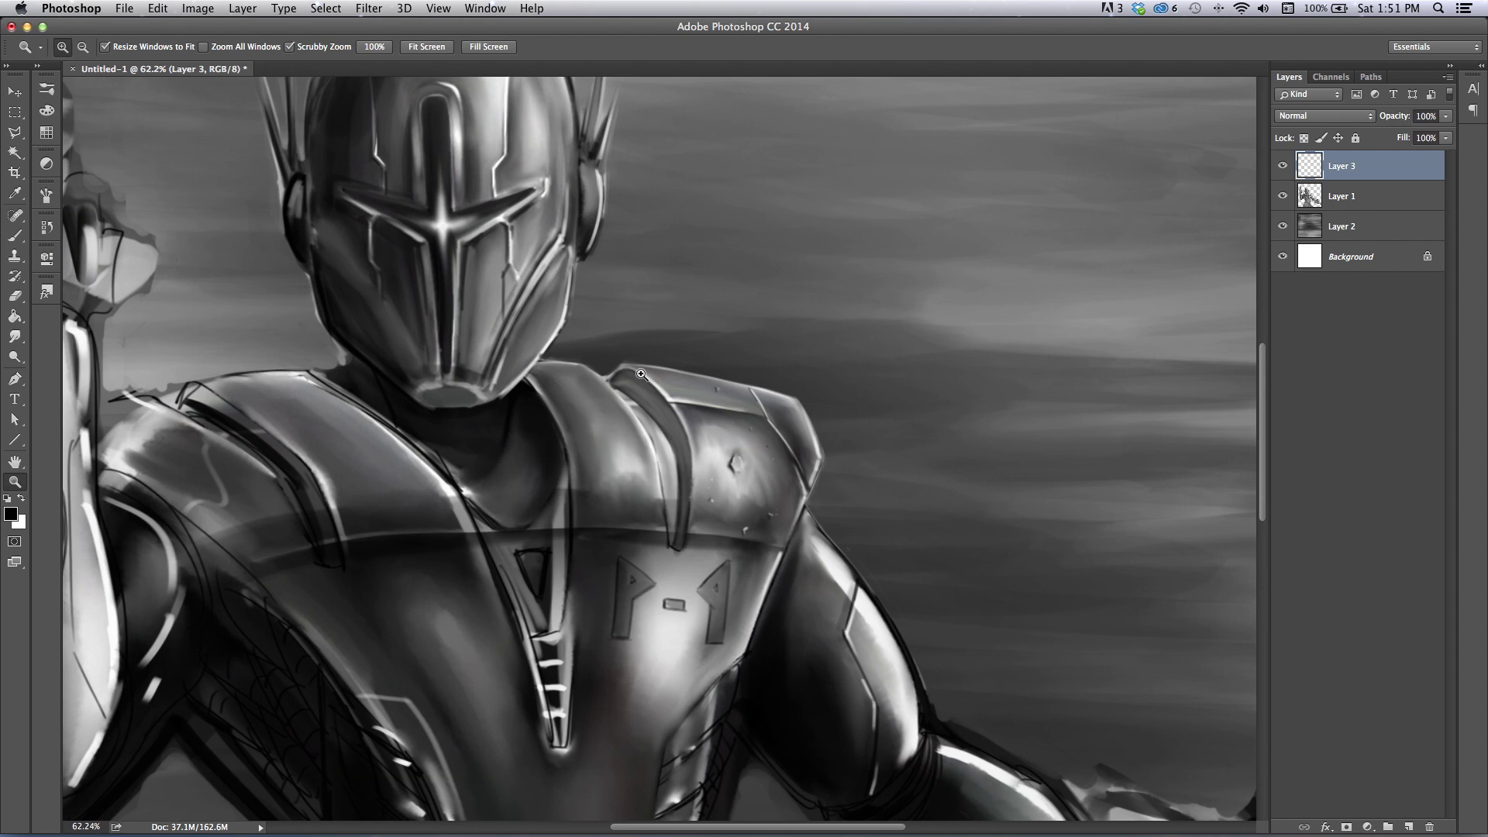
pyautogui.moveTo(666, 470); pyautogui.dragTo(559, 516)
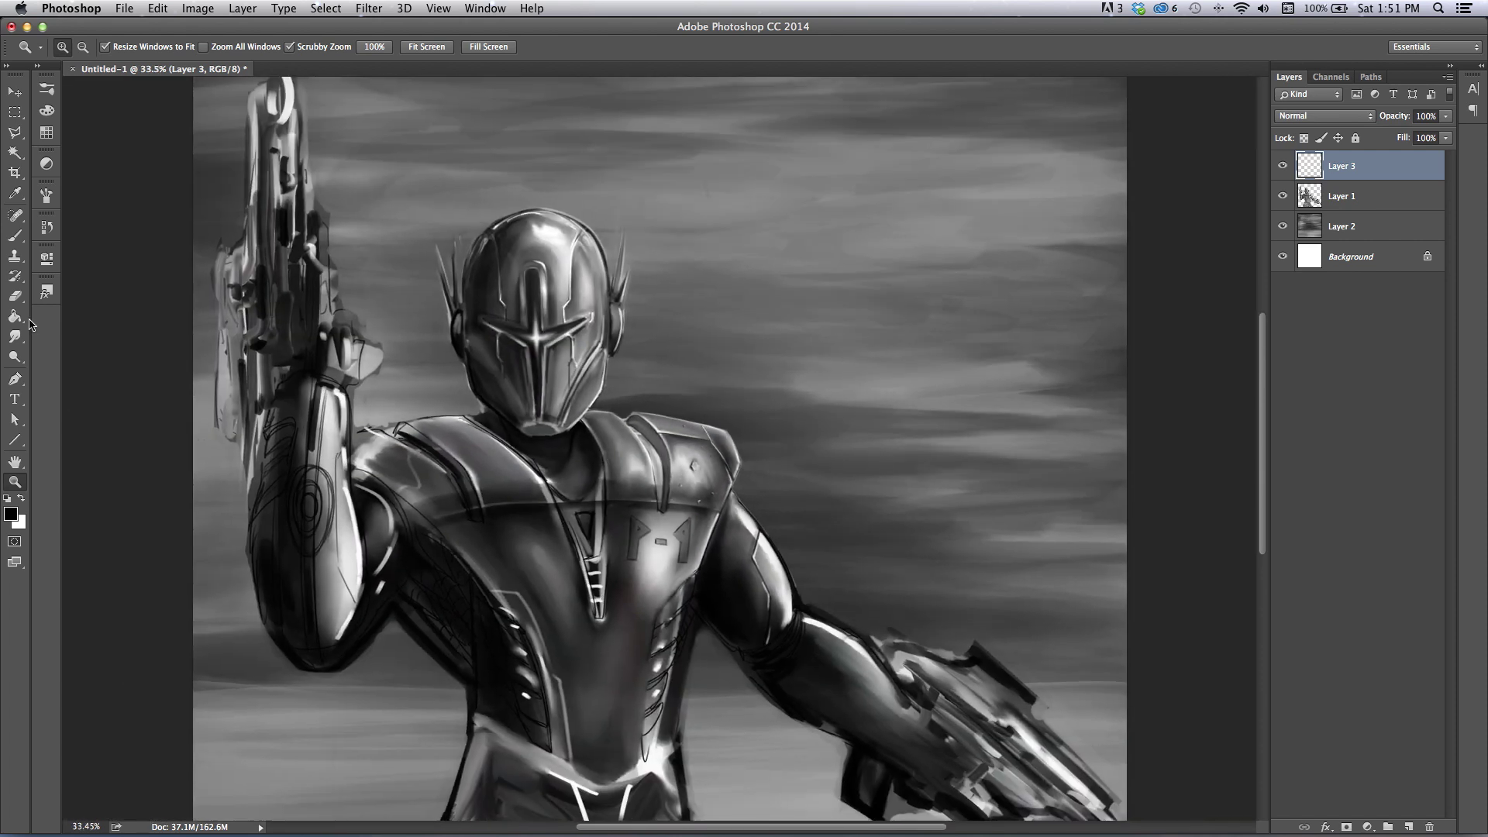
# - Make Layer 1 the active layer for painting the helmet and chest area with the Brush tool
pyautogui.click(15, 234)
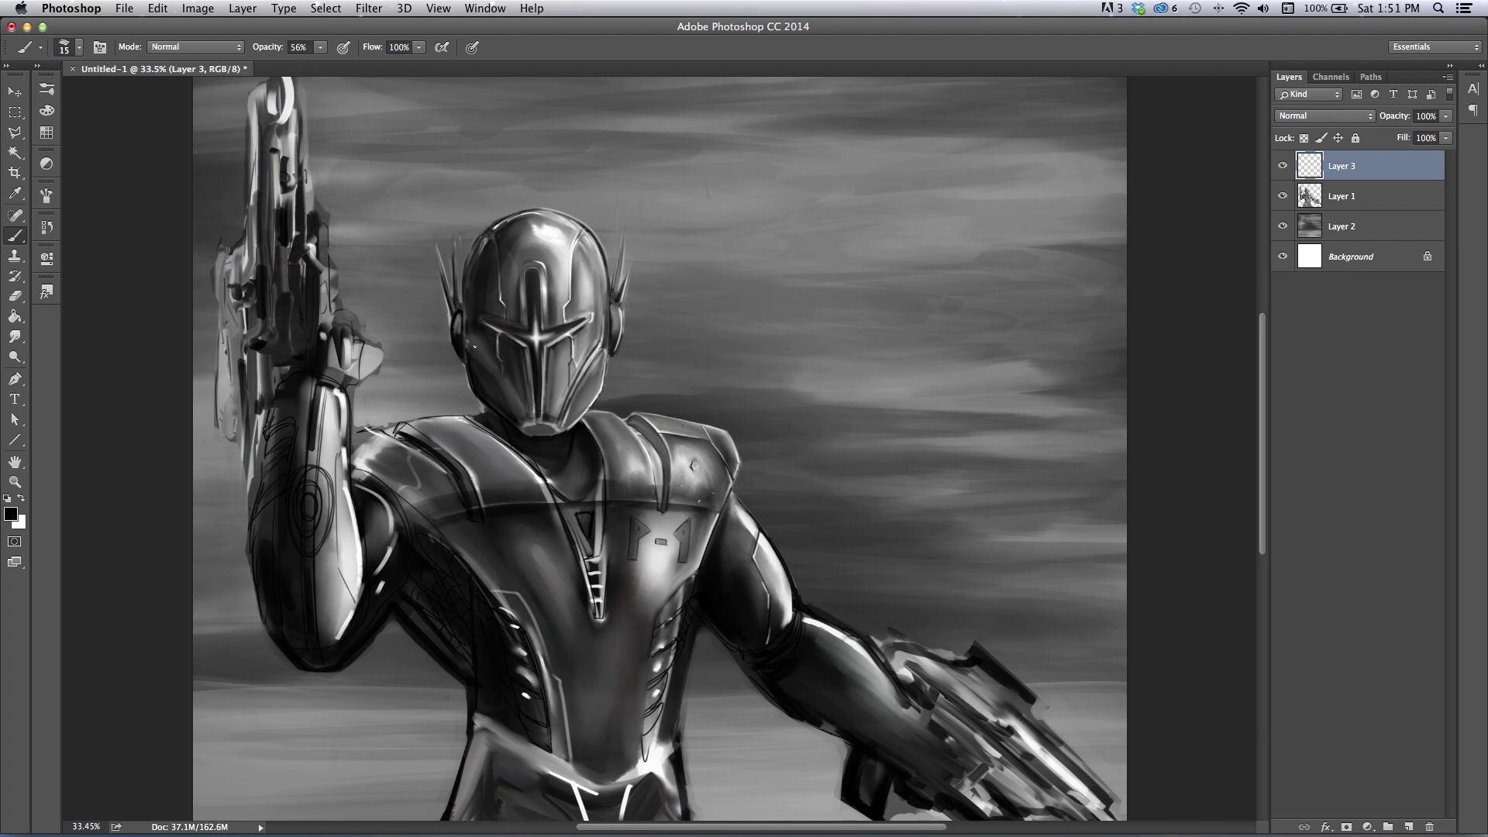
pyautogui.click(1348, 196)
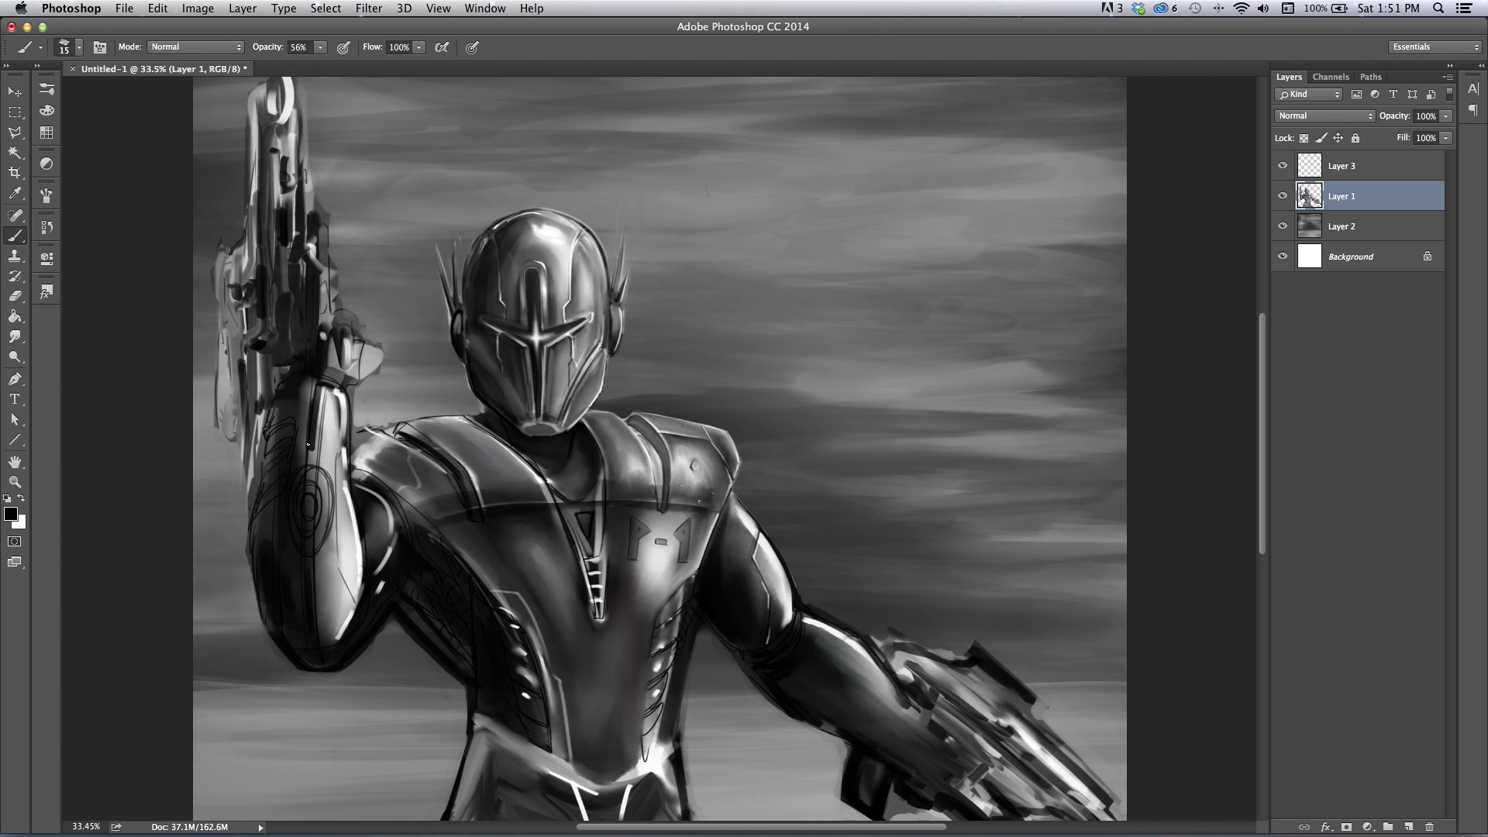
pyautogui.click(14, 482)
pyautogui.moveTo(496, 300); pyautogui.dragTo(509, 369)
pyautogui.moveTo(680, 603); pyautogui.dragTo(693, 602)
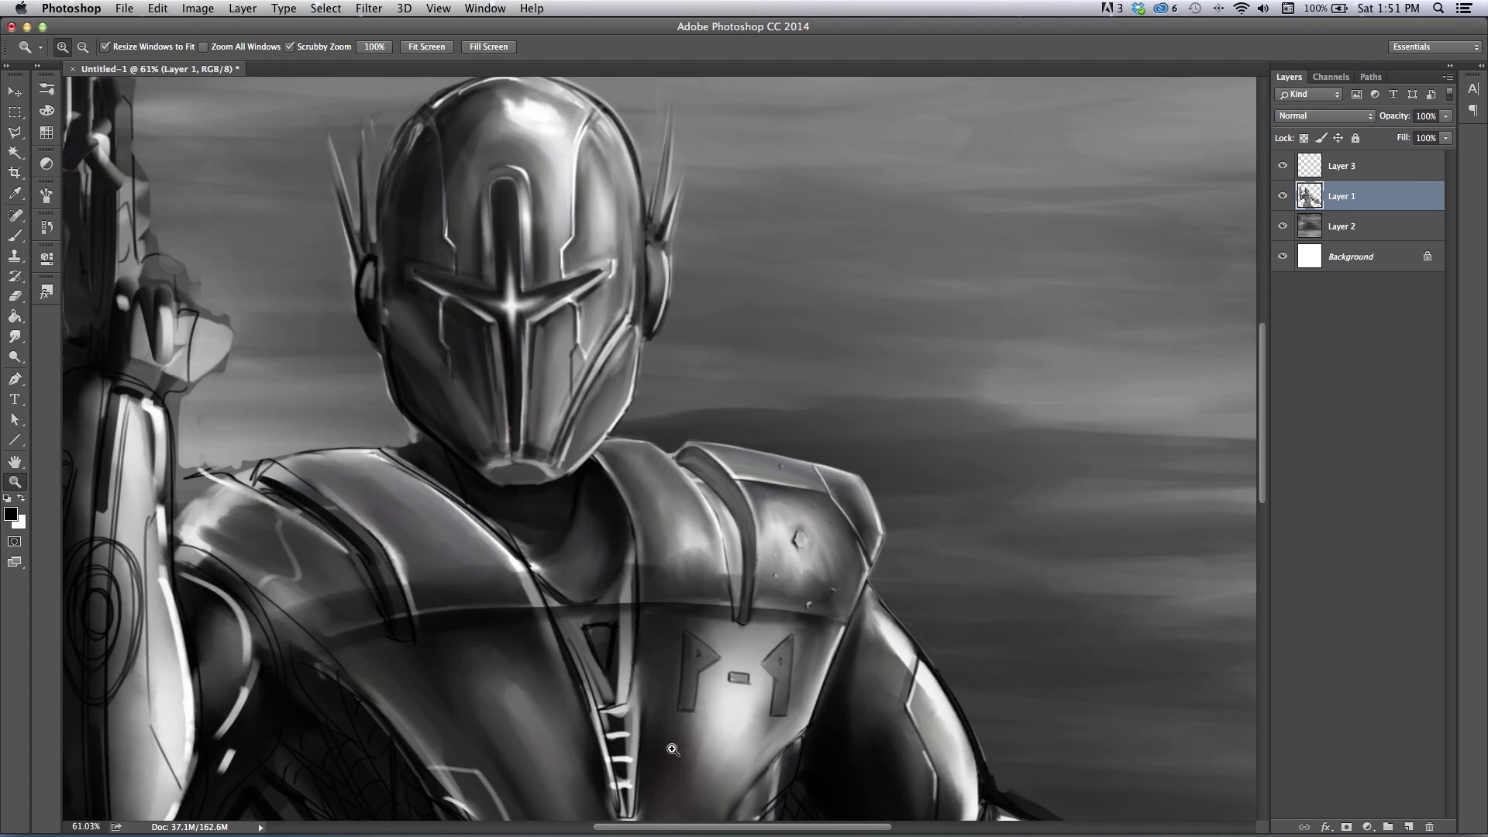
pyautogui.click(15, 234)
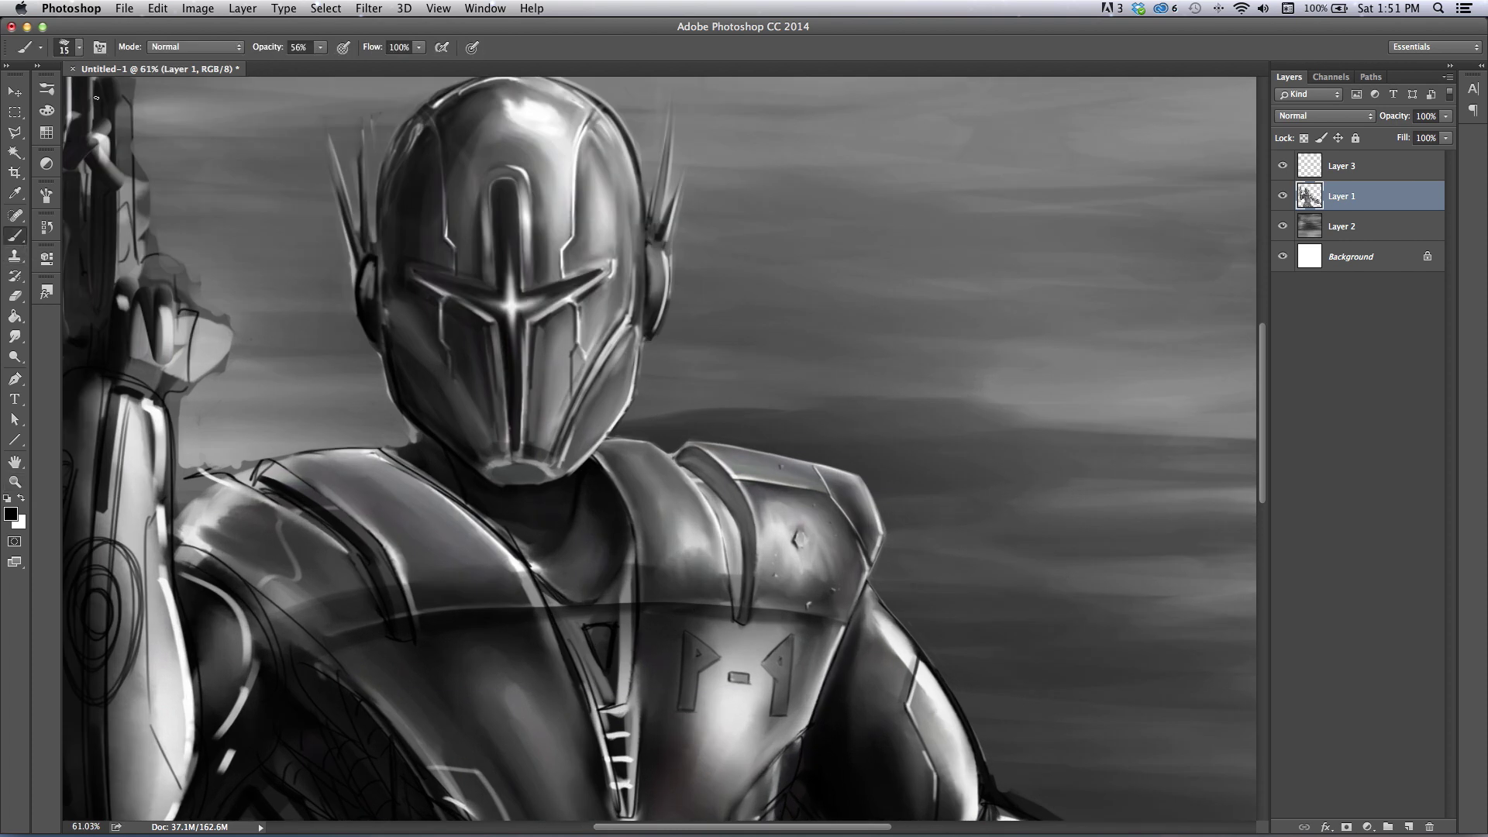
# - Choose the Painting - Chalk Marker brush preset and review its Transfer settings
pyautogui.click(80, 48)
pyautogui.click(88, 609)
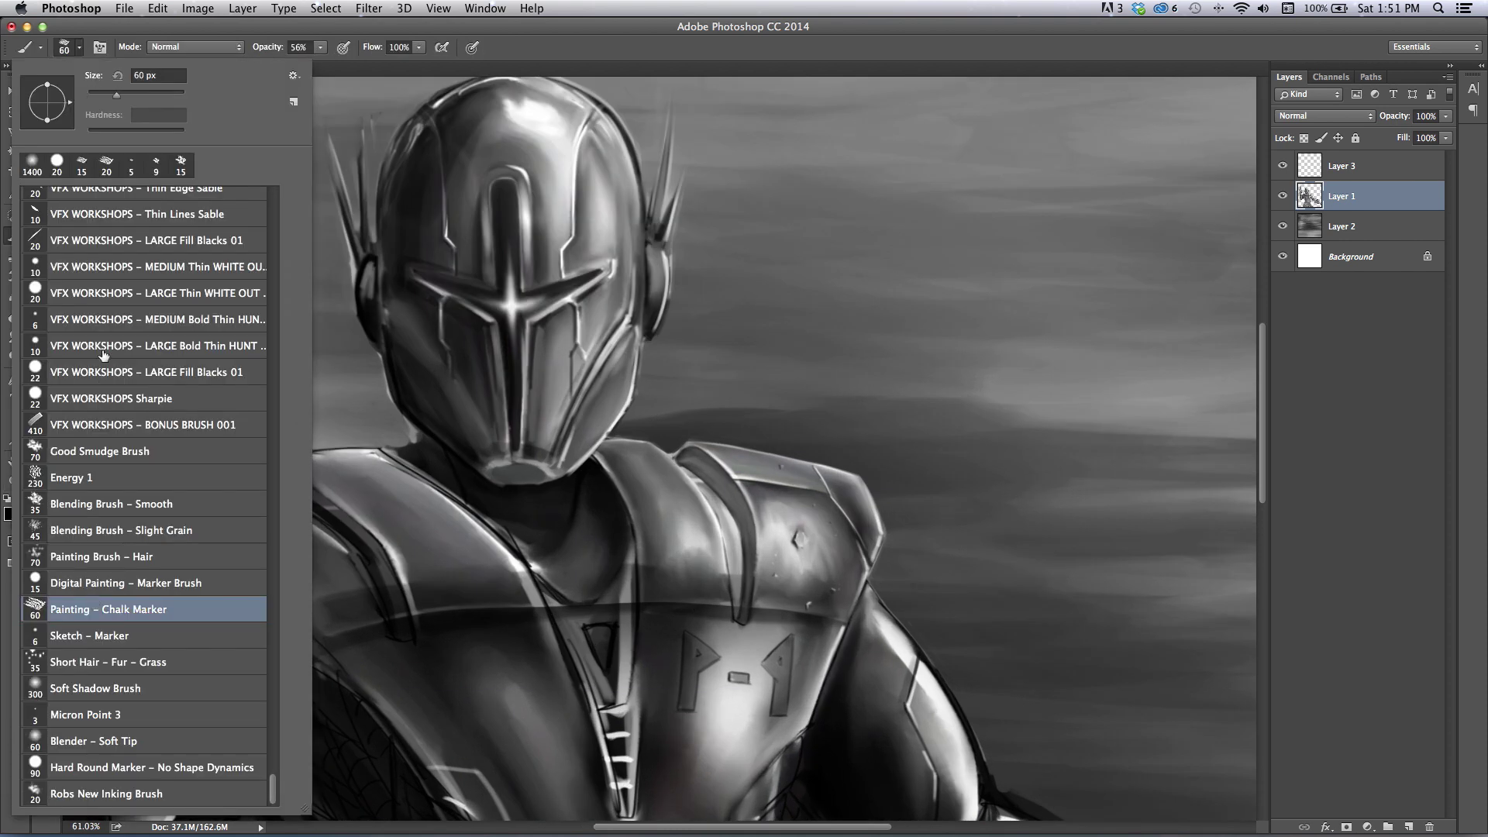
pyautogui.click(81, 48)
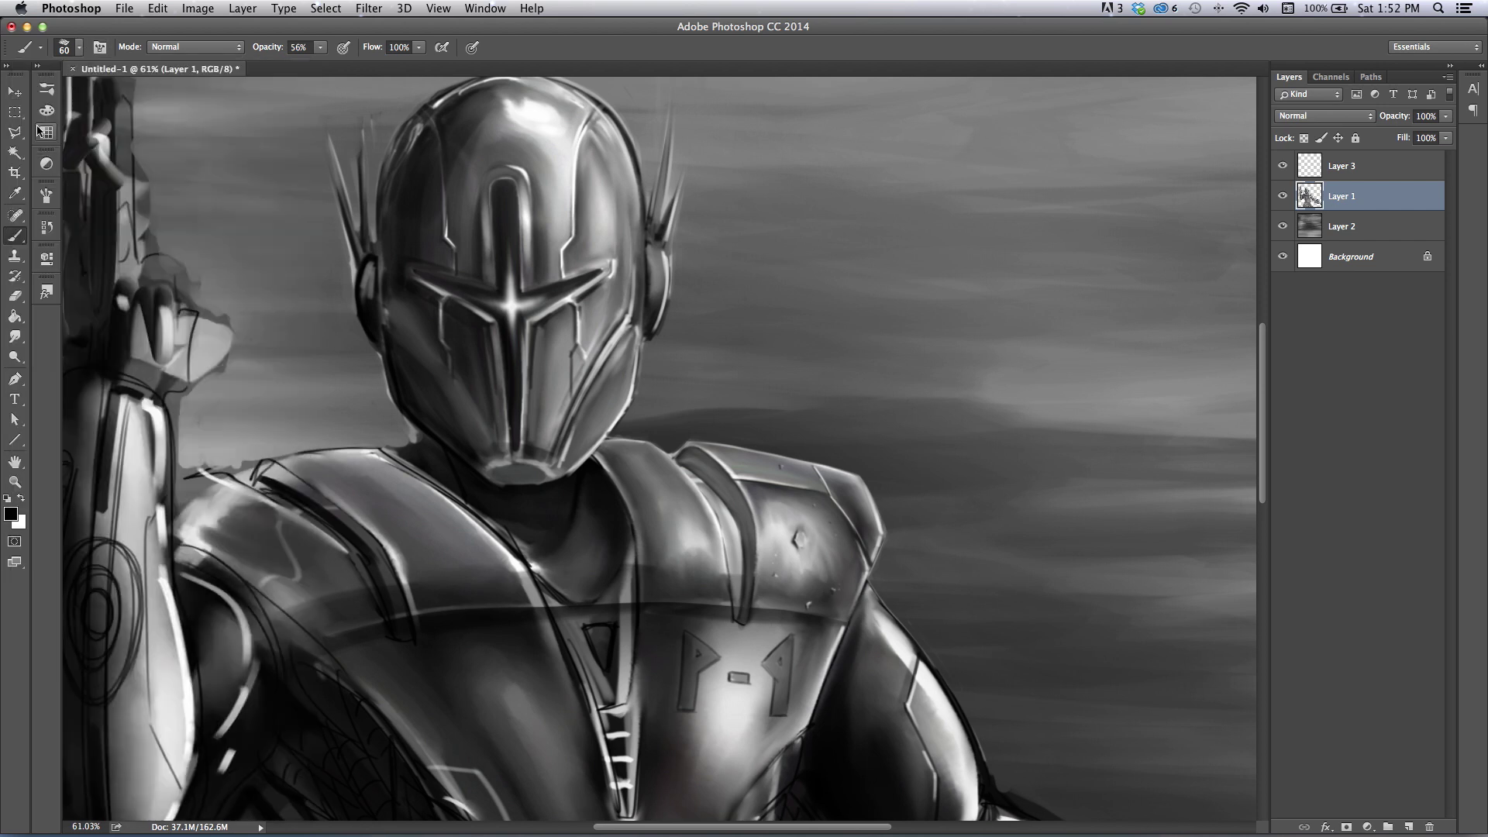
pyautogui.click(46, 197)
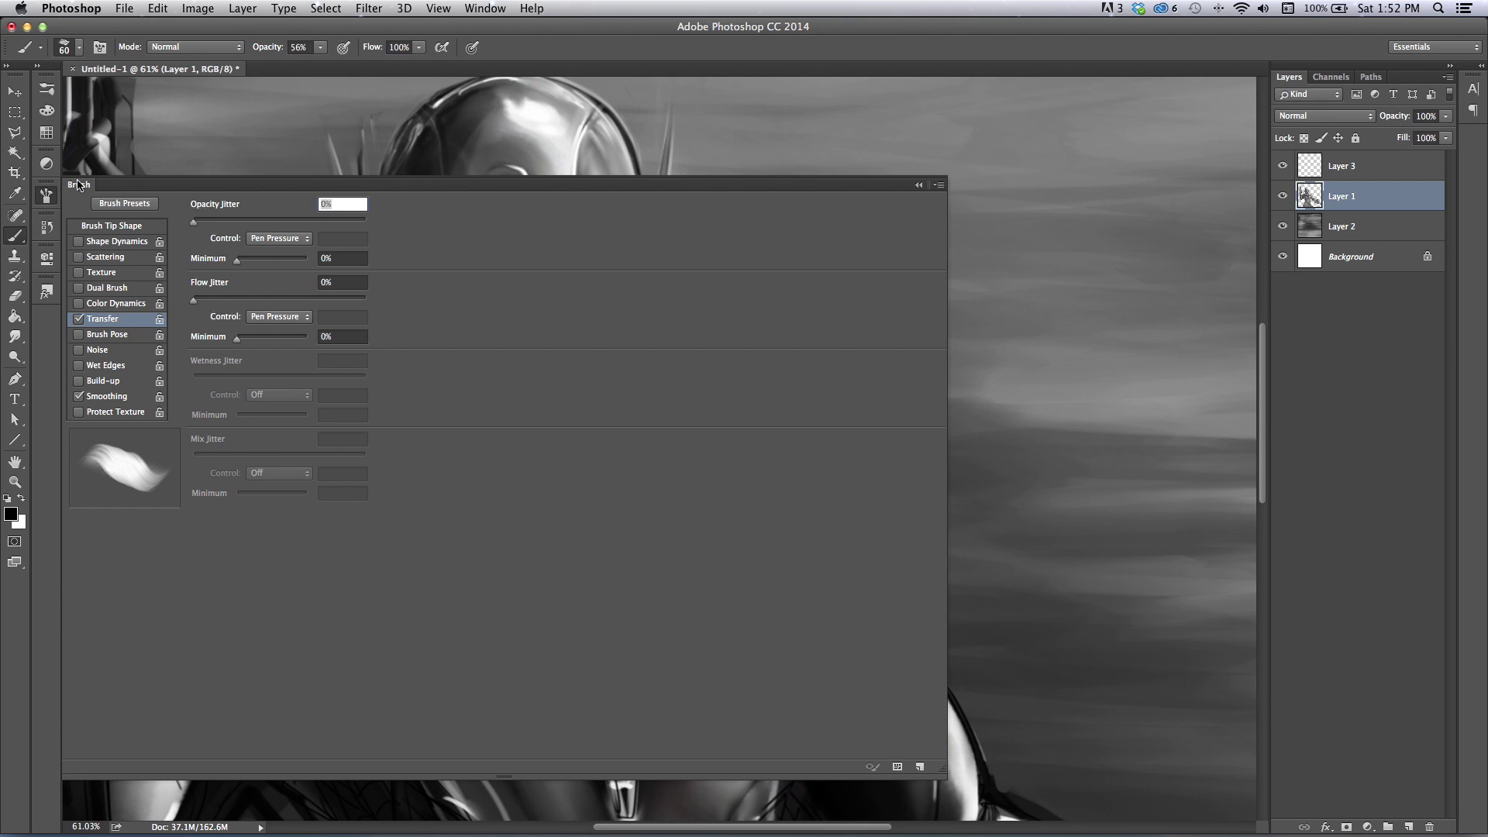
pyautogui.click(48, 196)
# - Paint small black scratches and dents on the armour strap beside the dented shoulder plate, using a brush of about 9 px
pyautogui.press(']')
pyautogui.press(']')
pyautogui.press(']')
pyautogui.press(']')
pyautogui.press(']')
pyautogui.press(']')
pyautogui.press(']')
pyautogui.press(']')
pyautogui.press(']')
pyautogui.press(']')
pyautogui.press('[')
pyautogui.press('[')
pyautogui.press('[')
pyautogui.press('[')
pyautogui.press('[')
pyautogui.press('[')
pyautogui.press('[')
pyautogui.press('[')
pyautogui.press('[')
pyautogui.press('[')
pyautogui.press('[')
pyautogui.press('[')
pyautogui.press('[')
pyautogui.press('[')
pyautogui.press('[')
pyautogui.press('[')
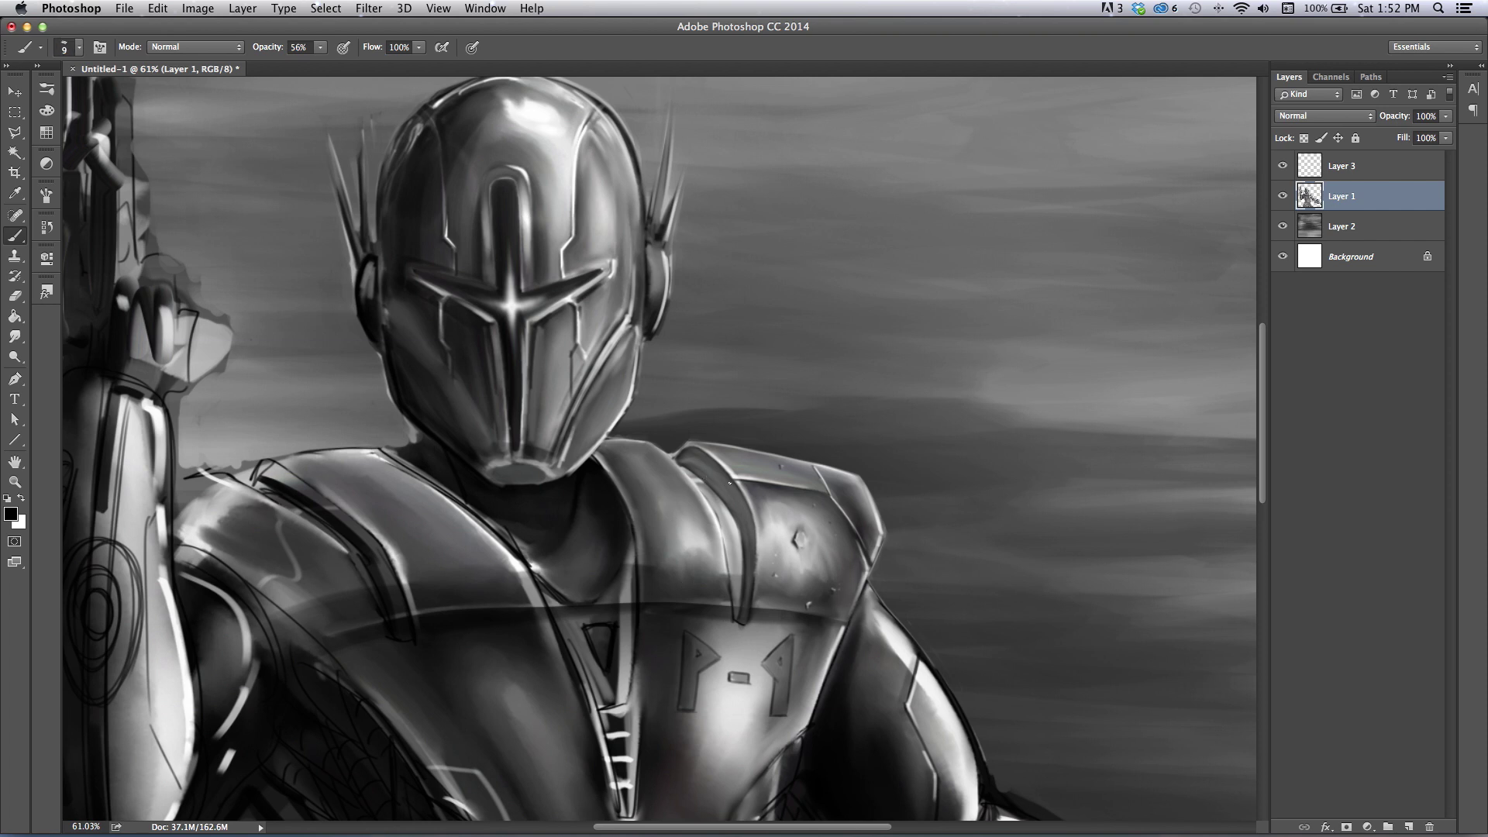
pyautogui.press('[')
pyautogui.press('[')
pyautogui.moveTo(669, 458)
pyautogui.mouseDown()
pyautogui.moveTo(711, 509)
pyautogui.moveTo(729, 575)
pyautogui.mouseUp()
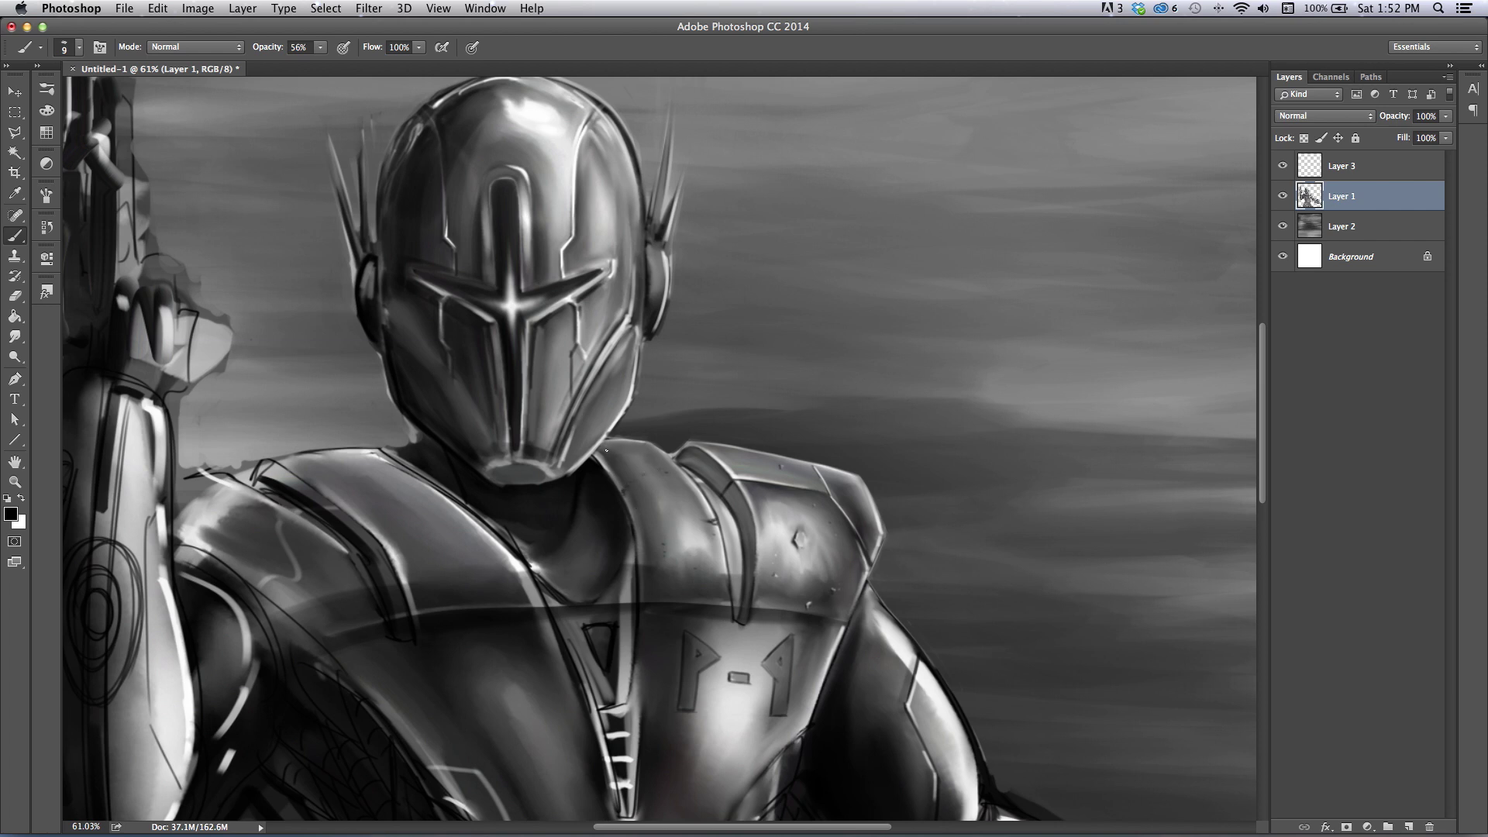
pyautogui.press(']')
pyautogui.press(']')
pyautogui.press(']')
pyautogui.press(']')
pyautogui.press(']')
pyautogui.press('[')
pyautogui.press('[')
pyautogui.press('[')
pyautogui.press('[')
# - Switch the paint colour to white and lower the brush opacity to 34%
pyautogui.scroll(-3, 1249, 602)
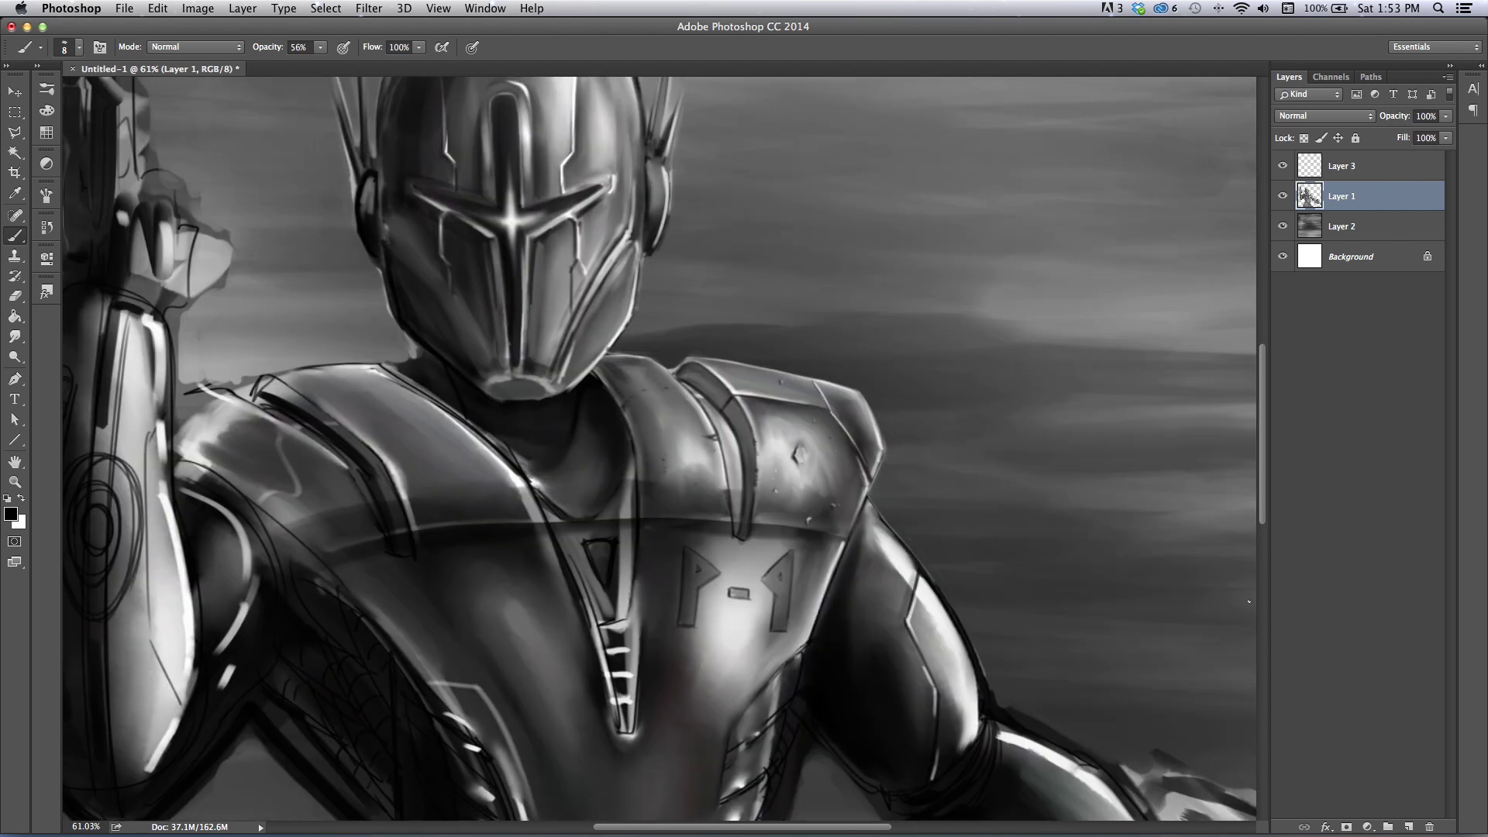
pyautogui.scroll(-5, 1261, 496)
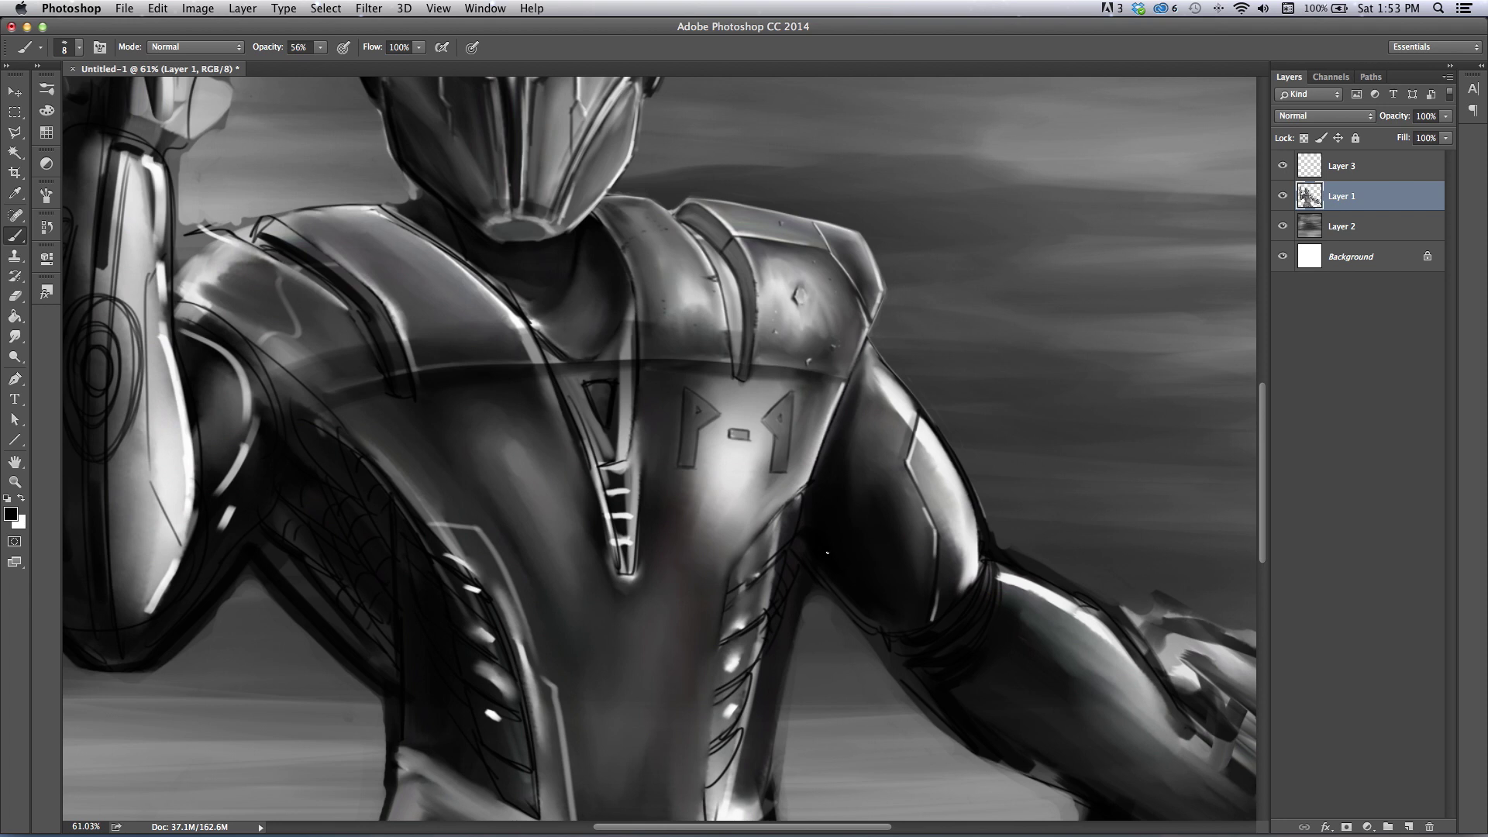
pyautogui.press('x')
pyautogui.press(']')
pyautogui.press(']')
pyautogui.click(319, 48)
pyautogui.click(305, 63)
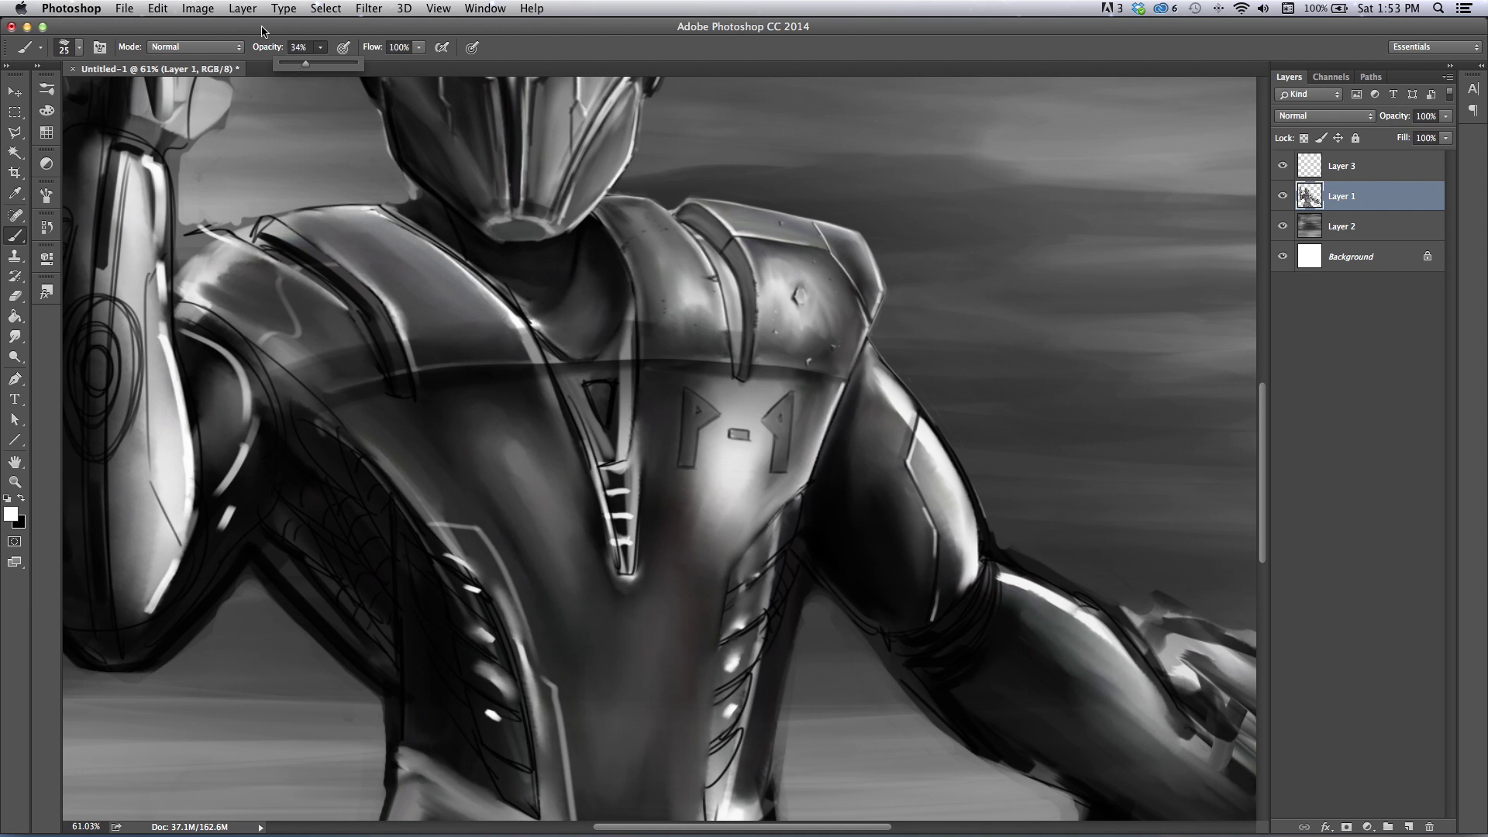
pyautogui.press('Return')
# - Paint soft white reflections on the inner side of the lowered upper arm with a 90 px brush
pyautogui.press(']')
pyautogui.press(']')
pyautogui.press(']')
pyautogui.press(']')
pyautogui.press(']')
pyautogui.press(']')
pyautogui.press(']')
pyautogui.press(']')
pyautogui.press(']')
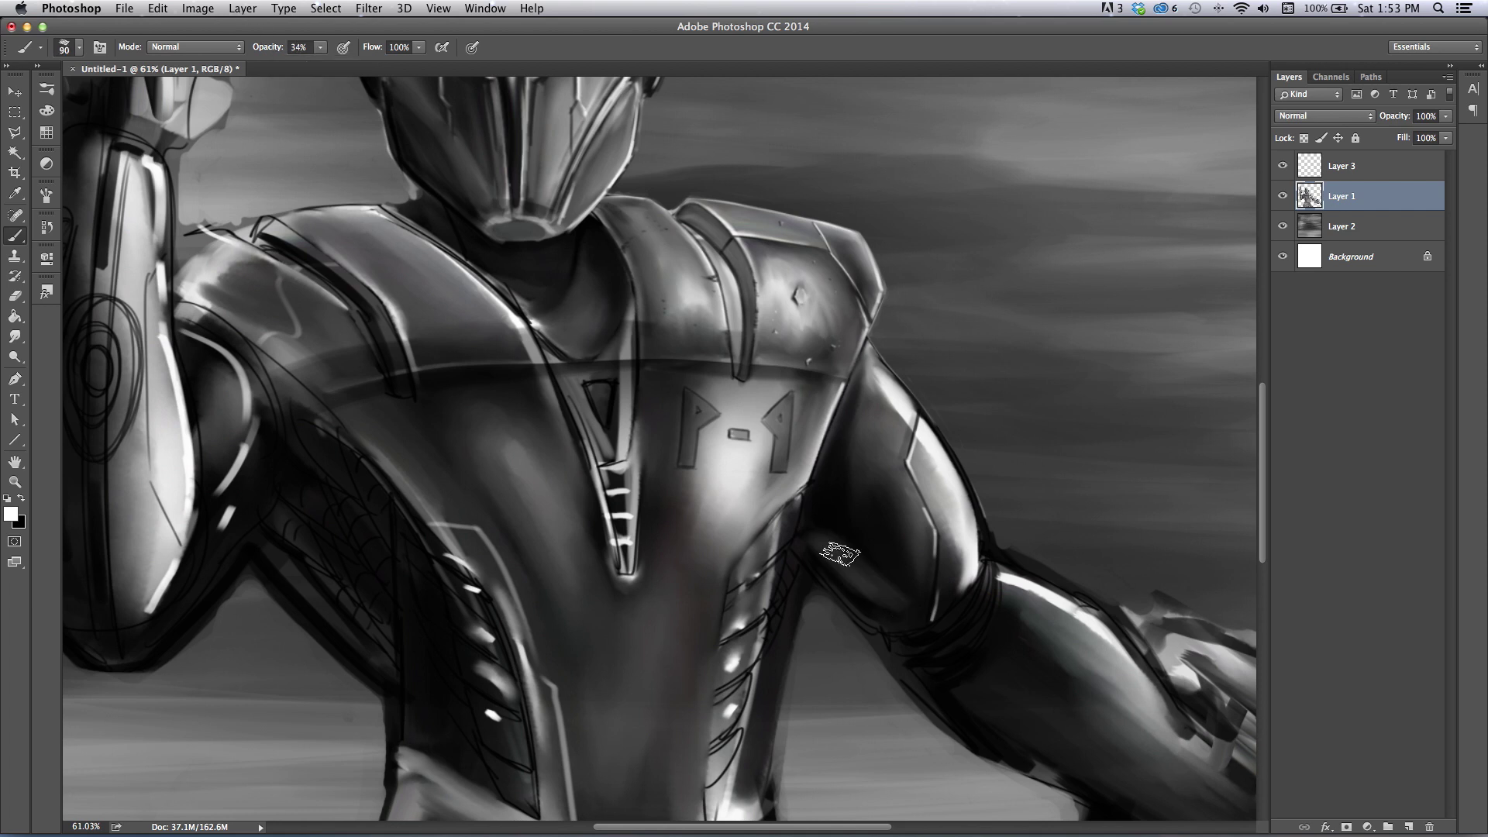
pyautogui.press('[')
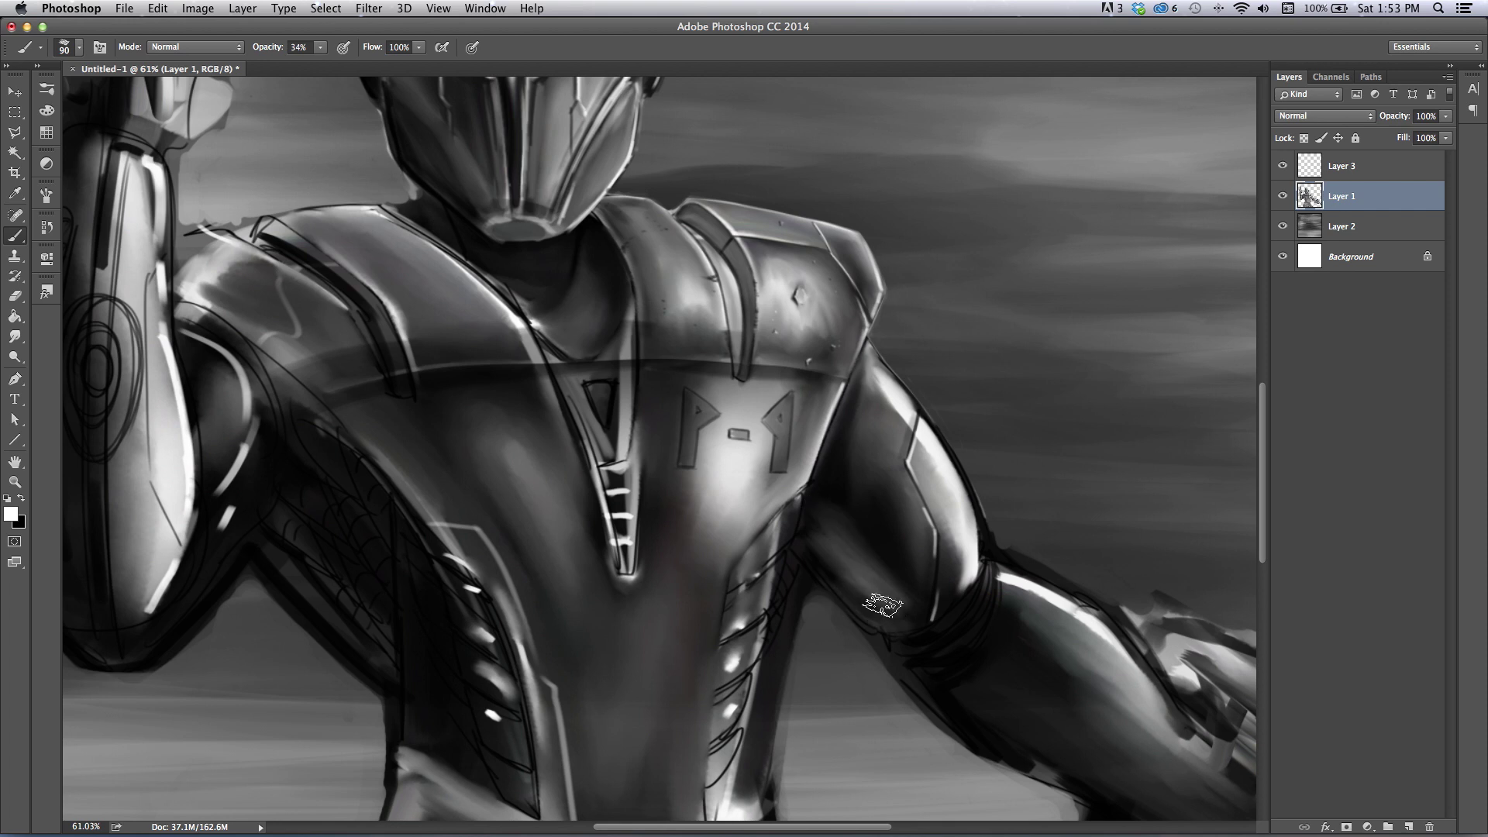
pyautogui.press('[')
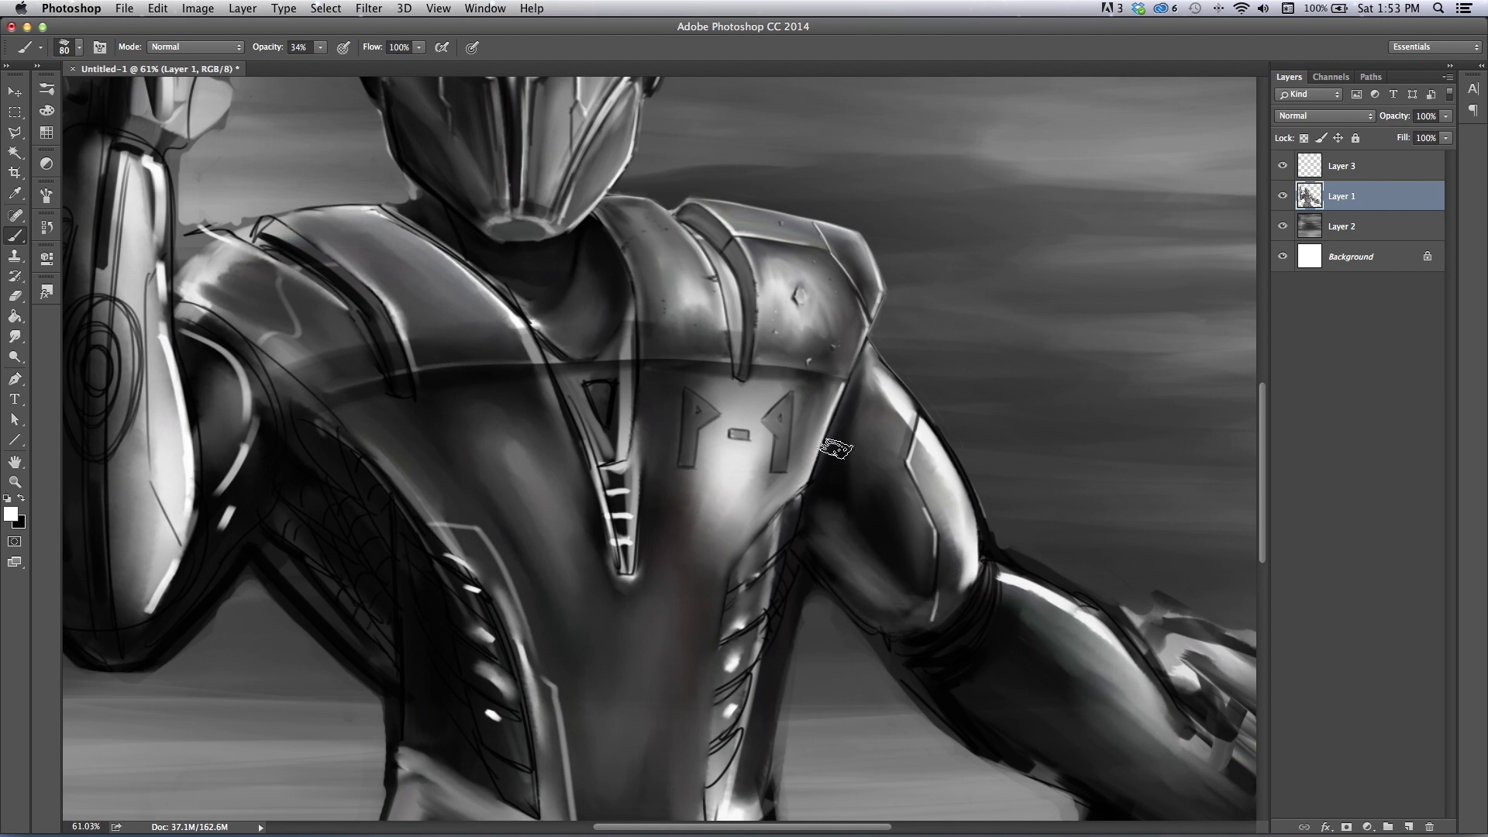
# - Paint thin white highlights along the ribbed elbow bands of the lowered arm with an 8 px brush
pyautogui.press('[')
pyautogui.press('[')
pyautogui.press('[')
pyautogui.press('[')
pyautogui.press('[')
pyautogui.press('[')
pyautogui.press('[')
pyautogui.press('[')
pyautogui.press('[')
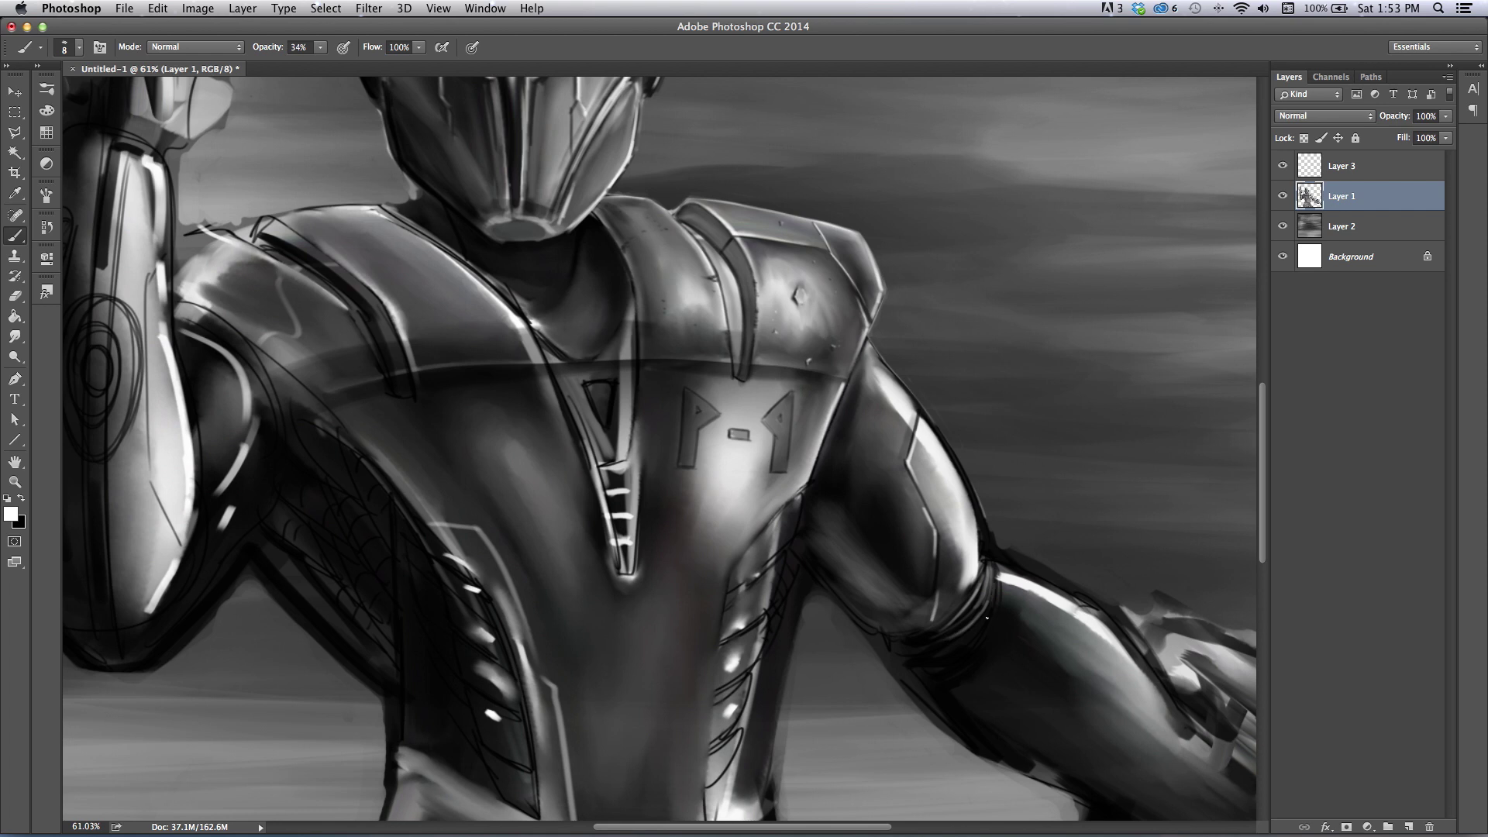
pyautogui.moveTo(937, 660); pyautogui.dragTo(973, 643)
pyautogui.moveTo(911, 663); pyautogui.dragTo(945, 659)
pyautogui.moveTo(1001, 602); pyautogui.dragTo(980, 651)
pyautogui.moveTo(1004, 623); pyautogui.dragTo(988, 646)
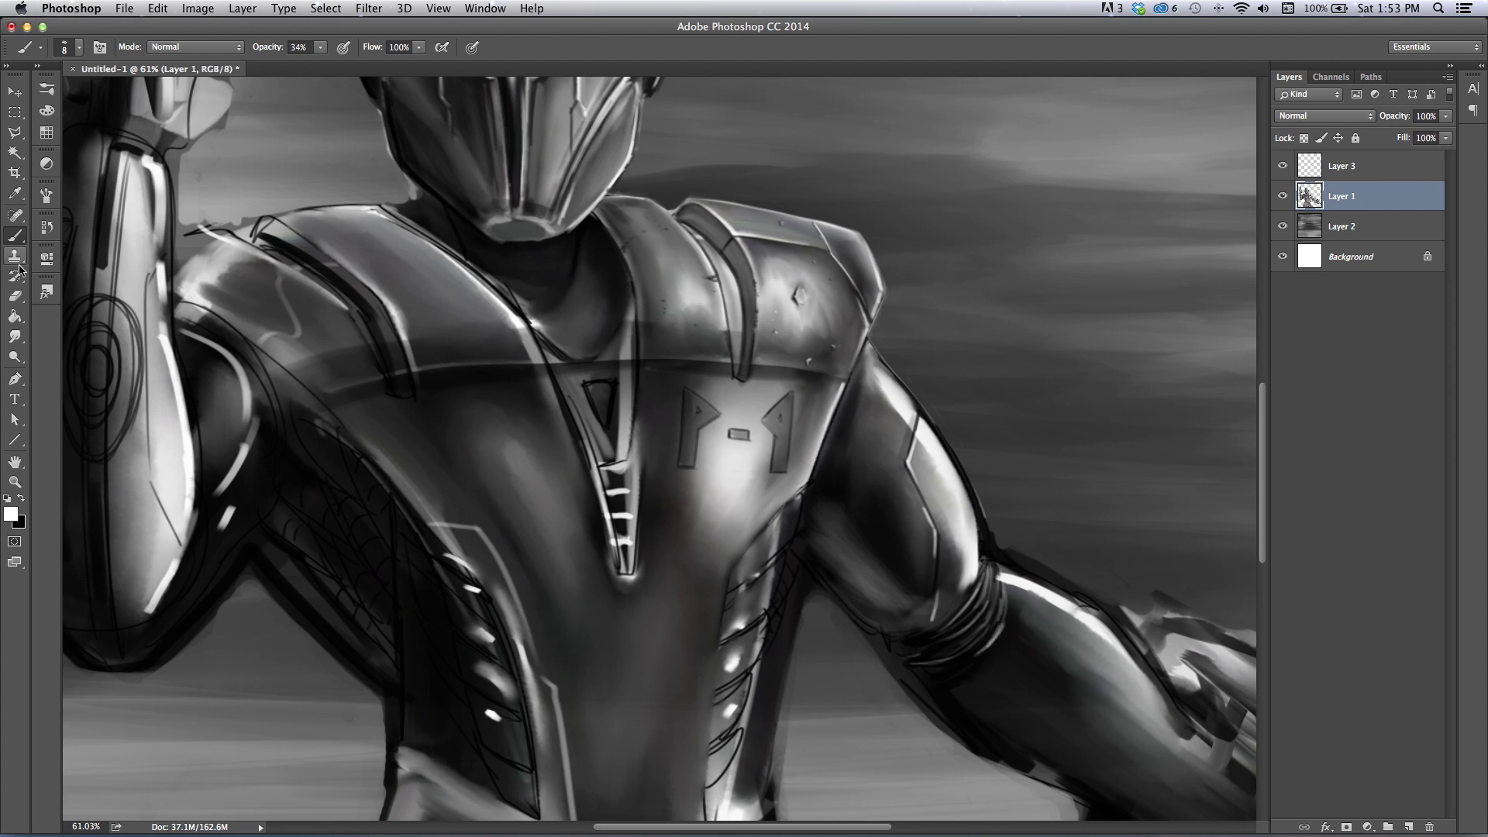
# - Clean up the outer outline of the lowered upper arm and forearm with a 15 px Eraser
pyautogui.press('e')
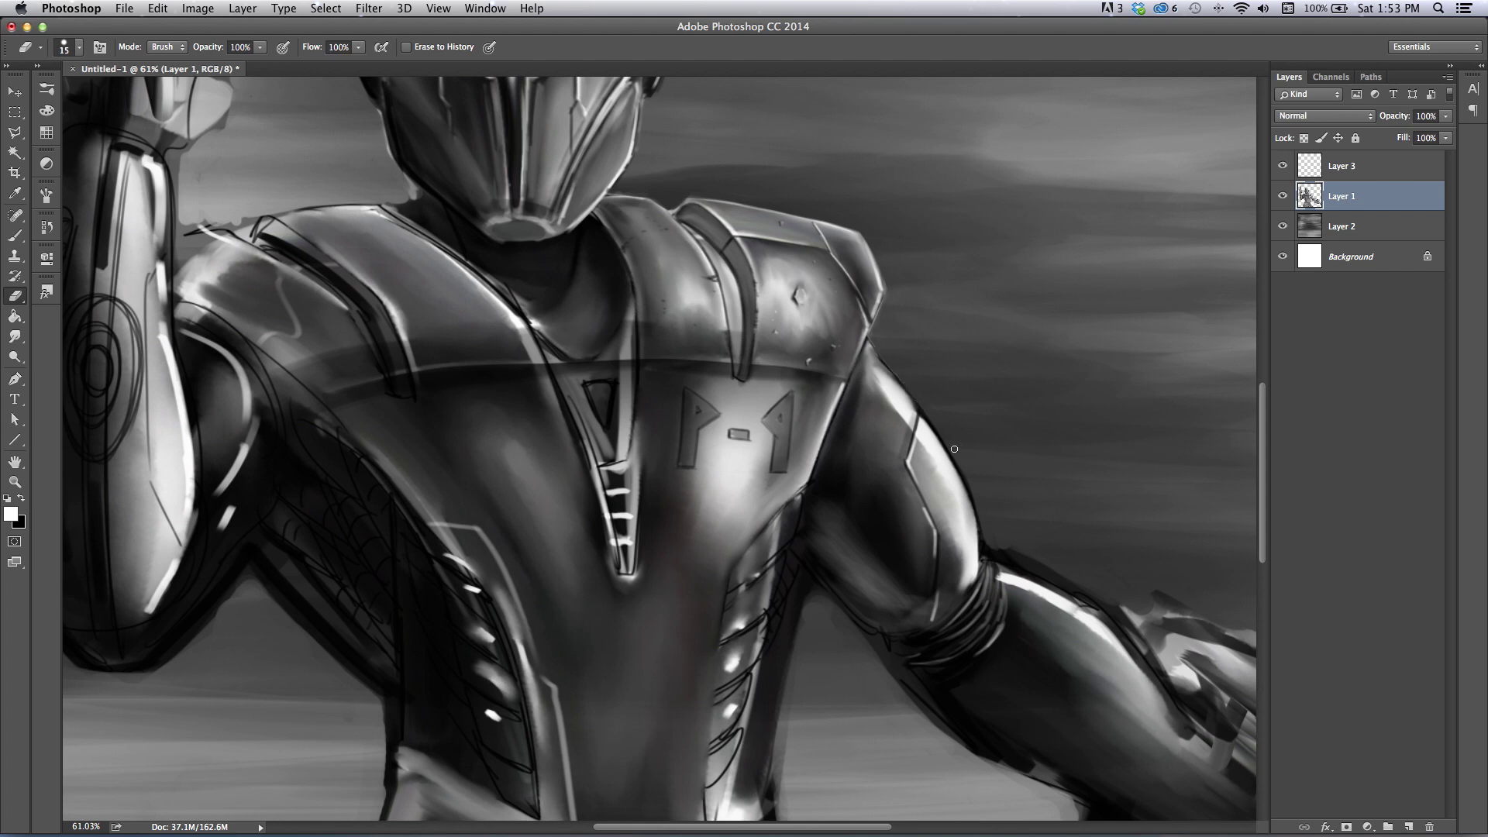
pyautogui.moveTo(951, 445); pyautogui.dragTo(971, 499)
pyautogui.moveTo(1027, 564)
pyautogui.mouseDown()
pyautogui.moveTo(991, 530)
pyautogui.moveTo(1099, 604)
pyautogui.mouseUp()
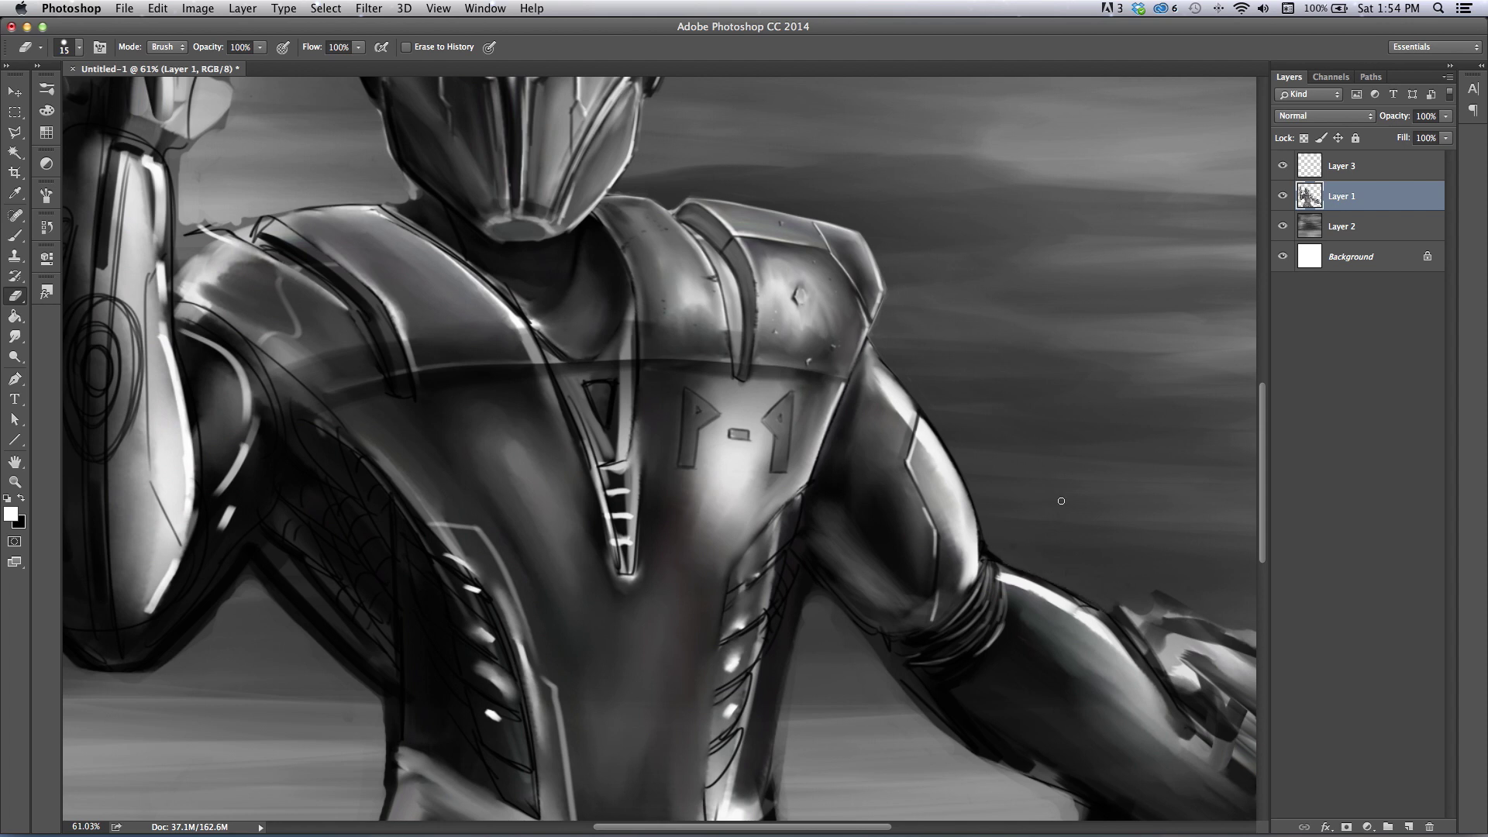
# - Blend the shading of the lowered upper arm with the Smudge tool at 100% strength
pyautogui.moveTo(695, 576); pyautogui.dragTo(489, 491)
pyautogui.click(21, 337)
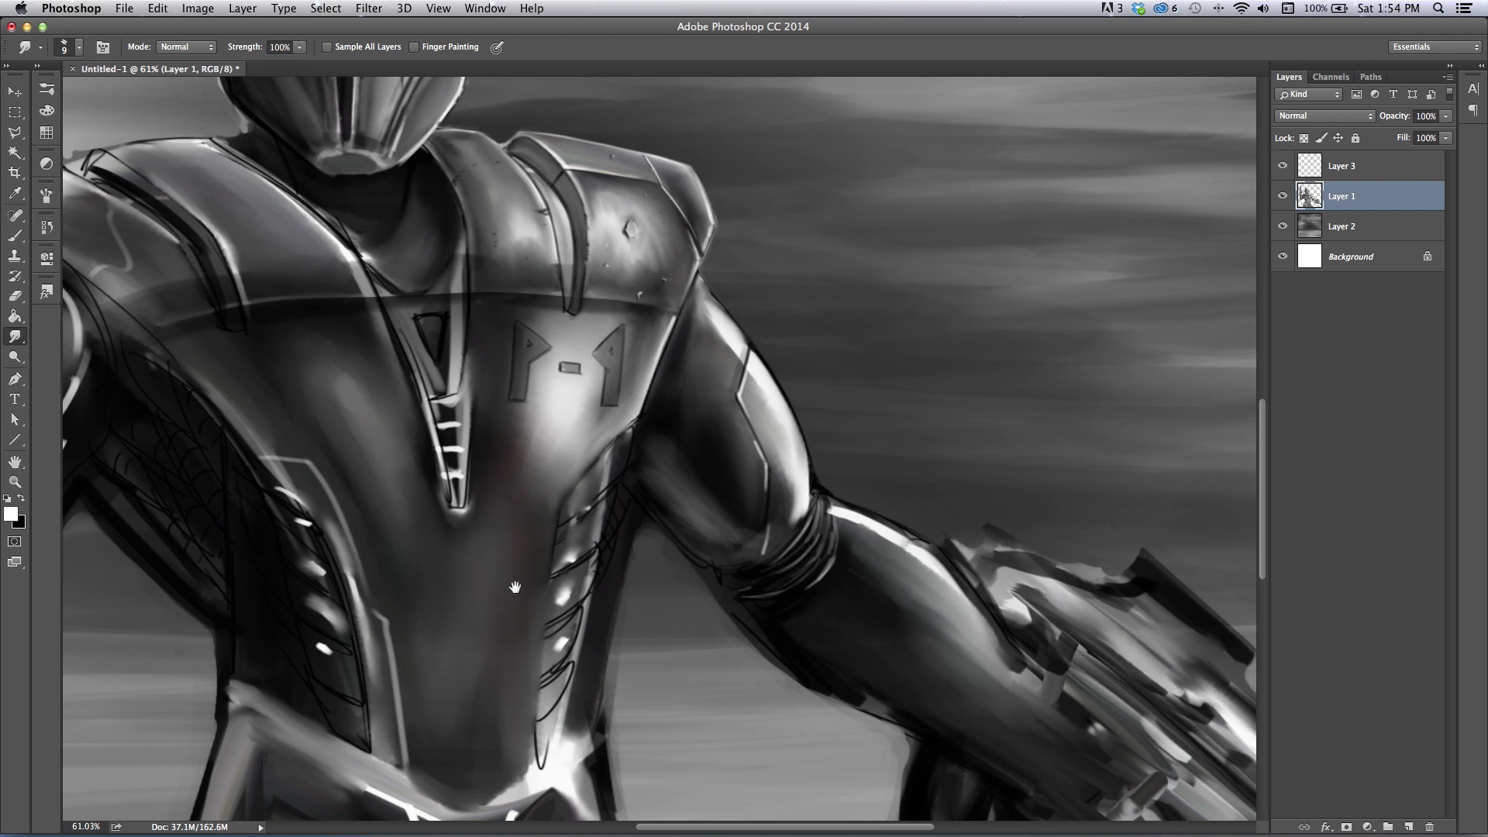
pyautogui.moveTo(494, 616)
pyautogui.mouseDown()
pyautogui.moveTo(449, 570)
pyautogui.moveTo(470, 603)
pyautogui.moveTo(444, 615)
pyautogui.mouseUp()
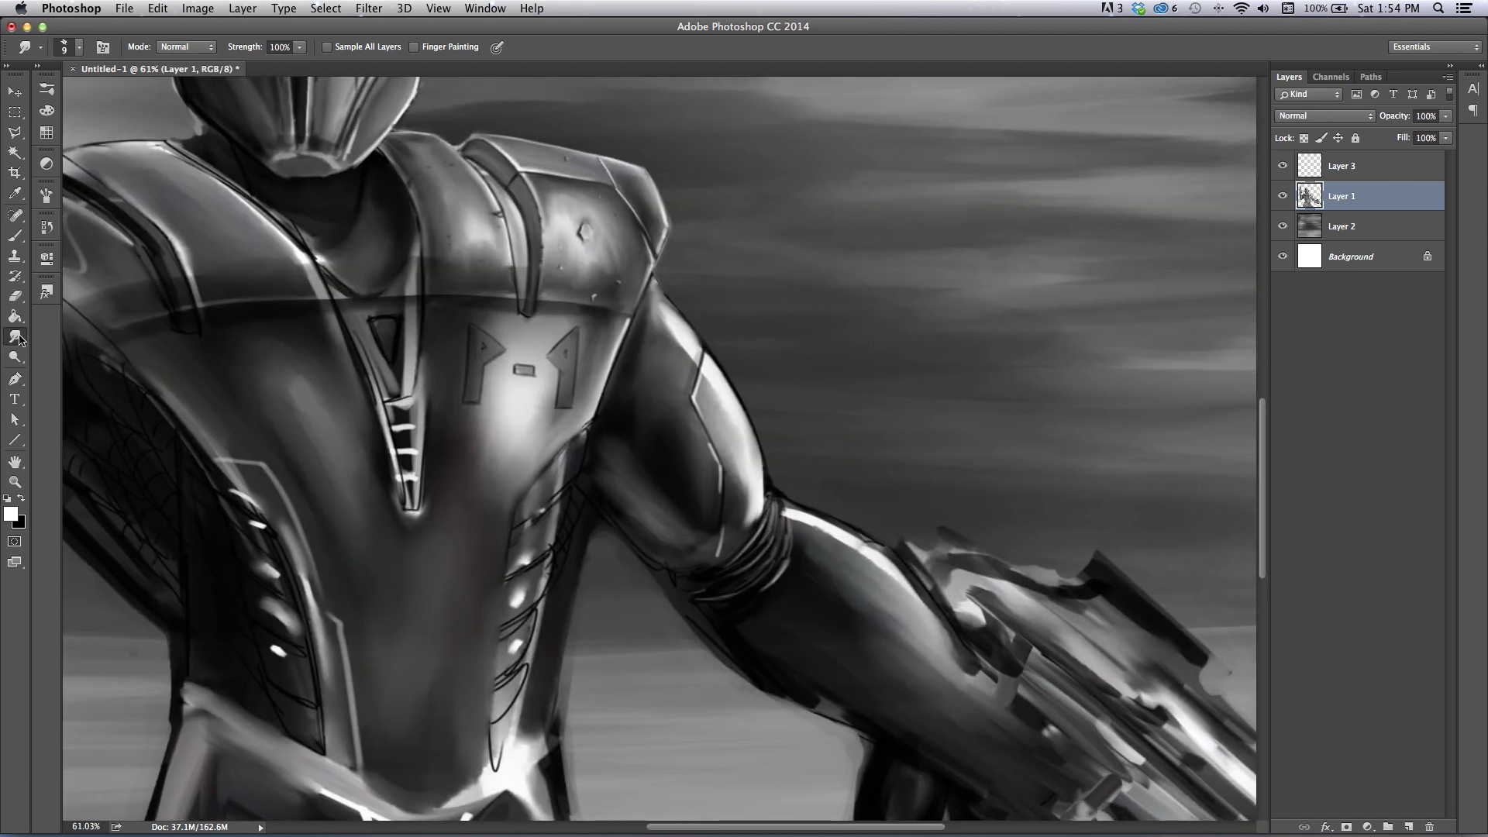
pyautogui.press(']')
pyautogui.press(']')
pyautogui.press(']')
pyautogui.press(']')
pyautogui.press(']')
pyautogui.press('[')
# - Sample a dark grey from the lowered upper arm and paint soft tones across it with brush sizes between 70 and 40 px
pyautogui.click(17, 237)
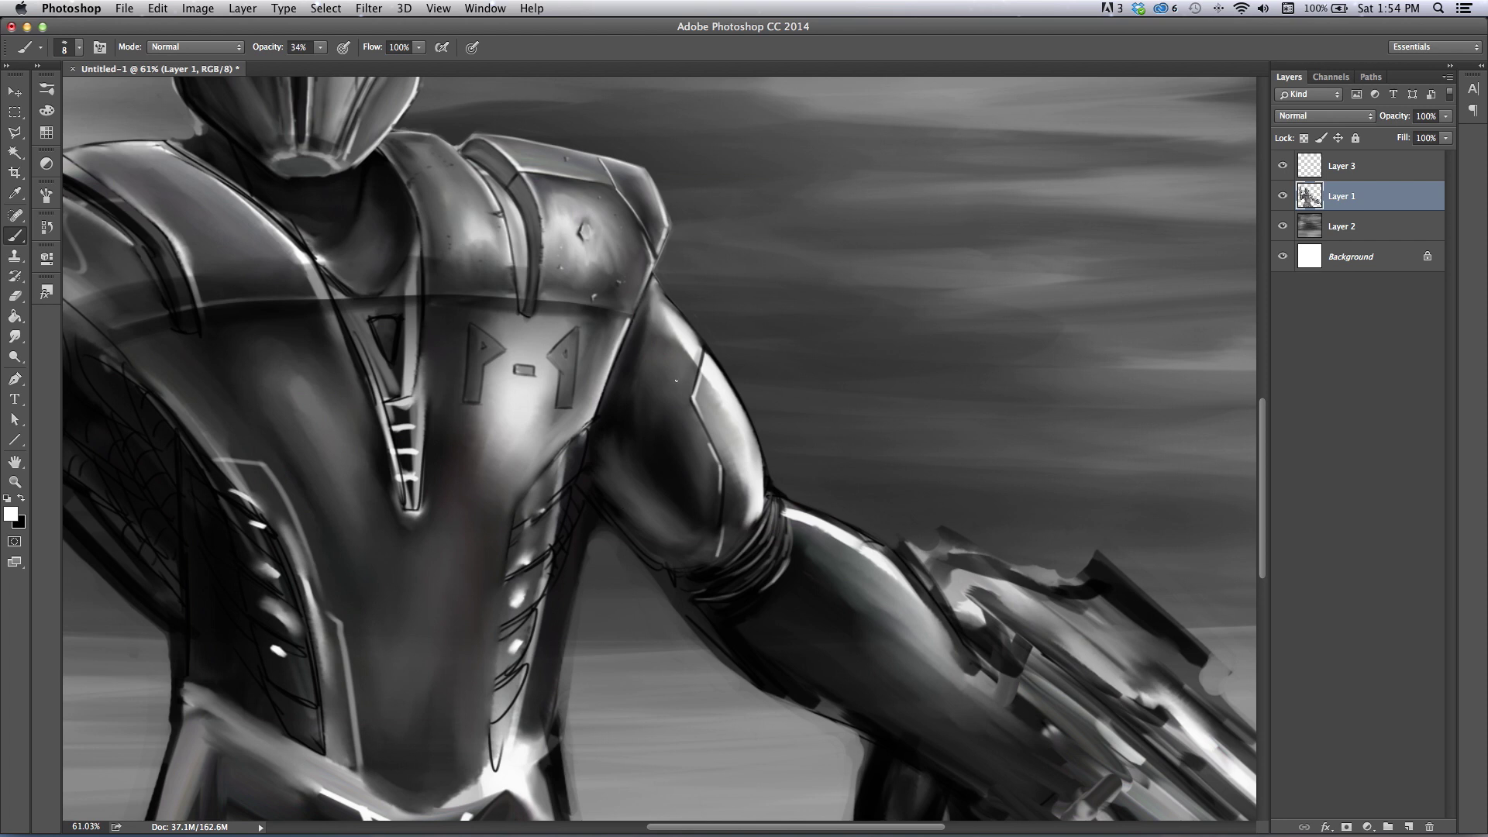
pyautogui.keyDown('alt'); pyautogui.click(668, 378); pyautogui.keyUp('alt')
pyautogui.keyDown('alt'); pyautogui.click(680, 378); pyautogui.keyUp('alt')
pyautogui.moveTo(680, 382)
pyautogui.mouseDown()
pyautogui.moveTo(646, 365)
pyautogui.moveTo(664, 357)
pyautogui.moveTo(677, 377)
pyautogui.mouseUp()
pyautogui.press(']')
pyautogui.press(']')
pyautogui.press(']')
pyautogui.press(']')
pyautogui.press(']')
pyautogui.press(']')
pyautogui.press(']')
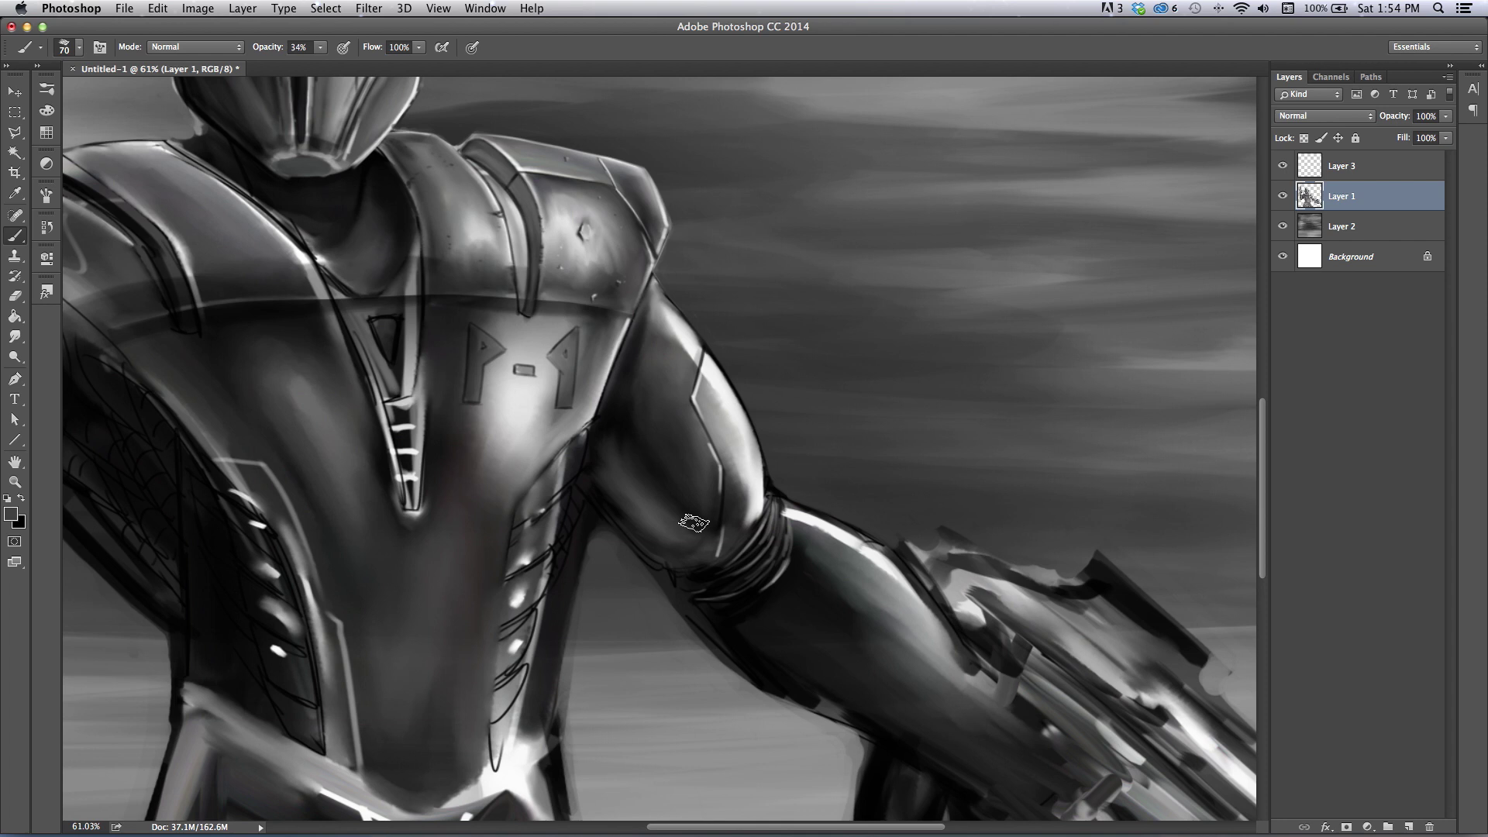
pyautogui.press('[')
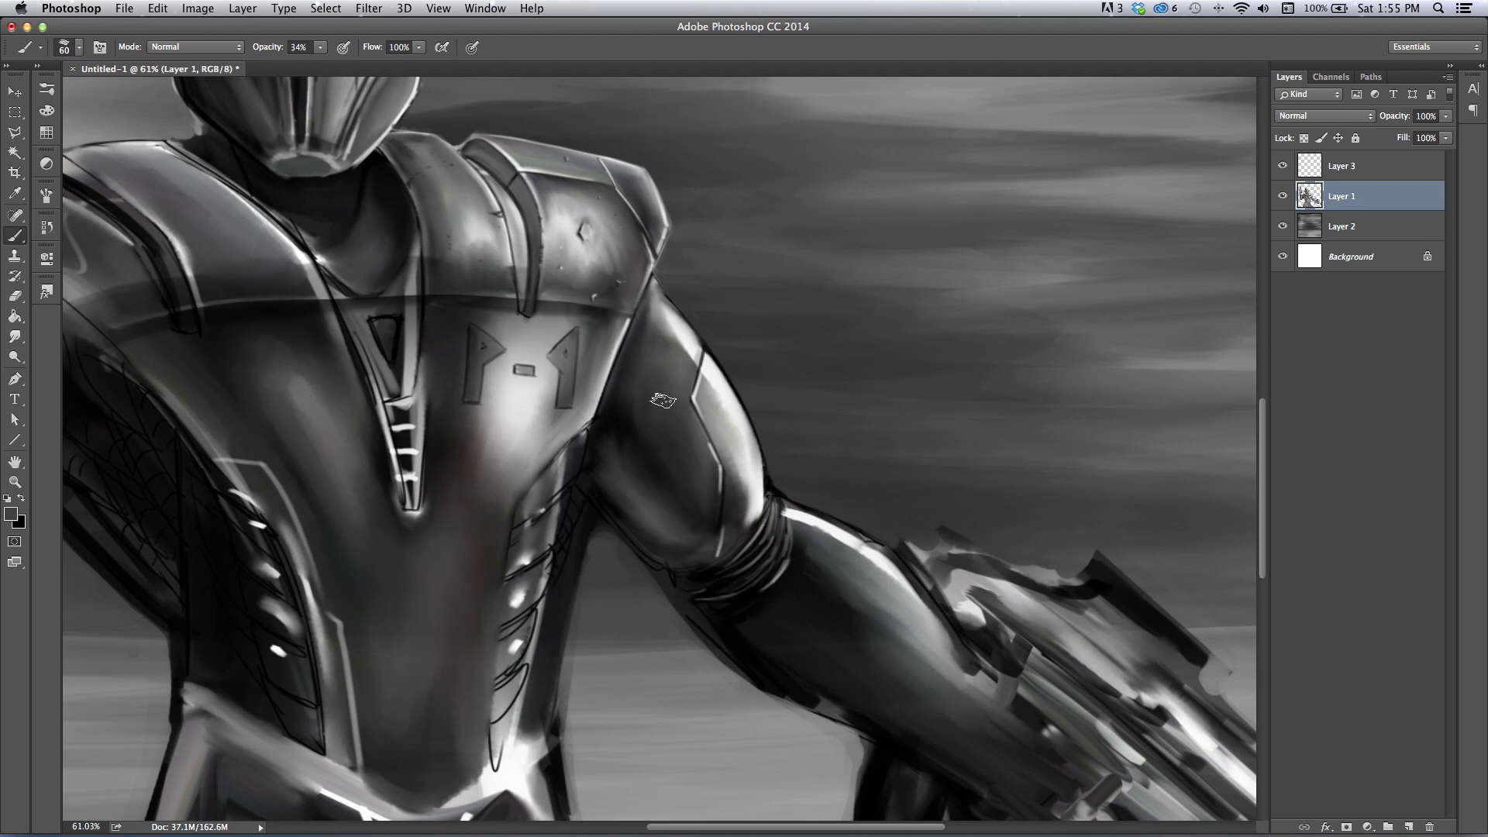
pyautogui.press('[')
pyautogui.press('[')
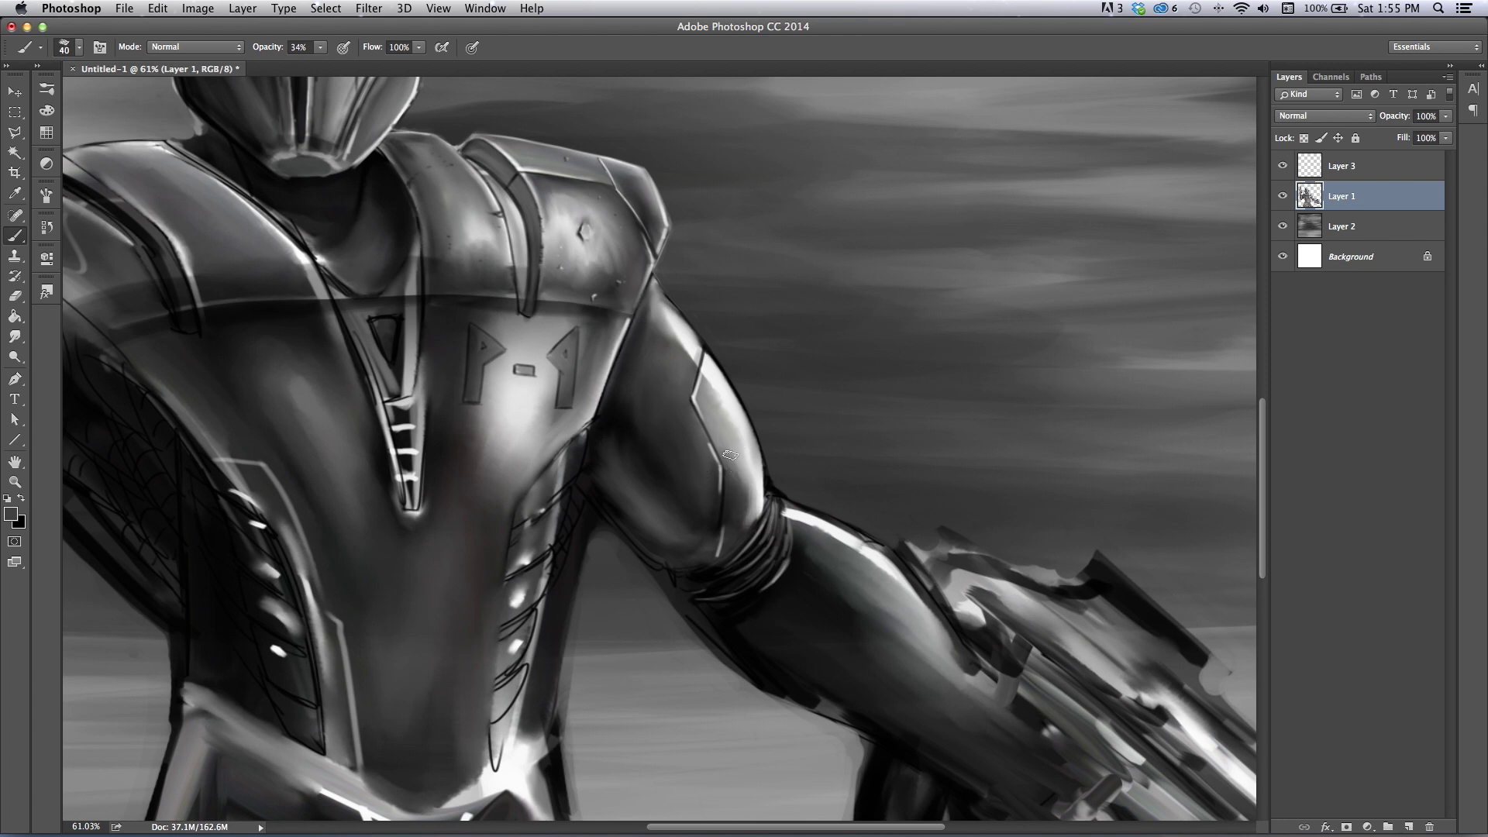
pyautogui.press(']')
# - Retouch the middle of the upper arm's panel line using a sampled tone and a 9 px brush
pyautogui.click(14, 481)
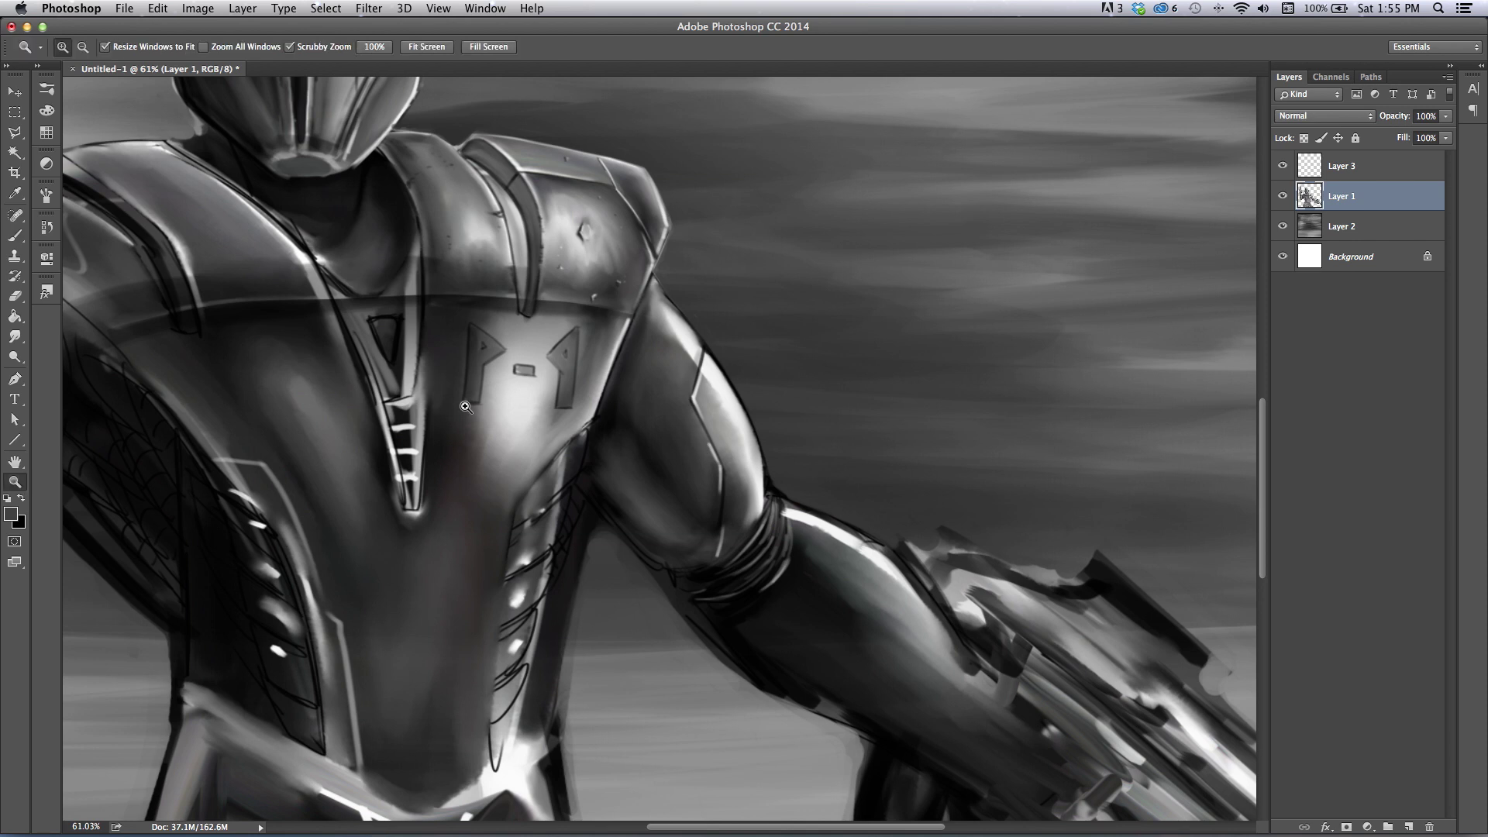
pyautogui.click(711, 446)
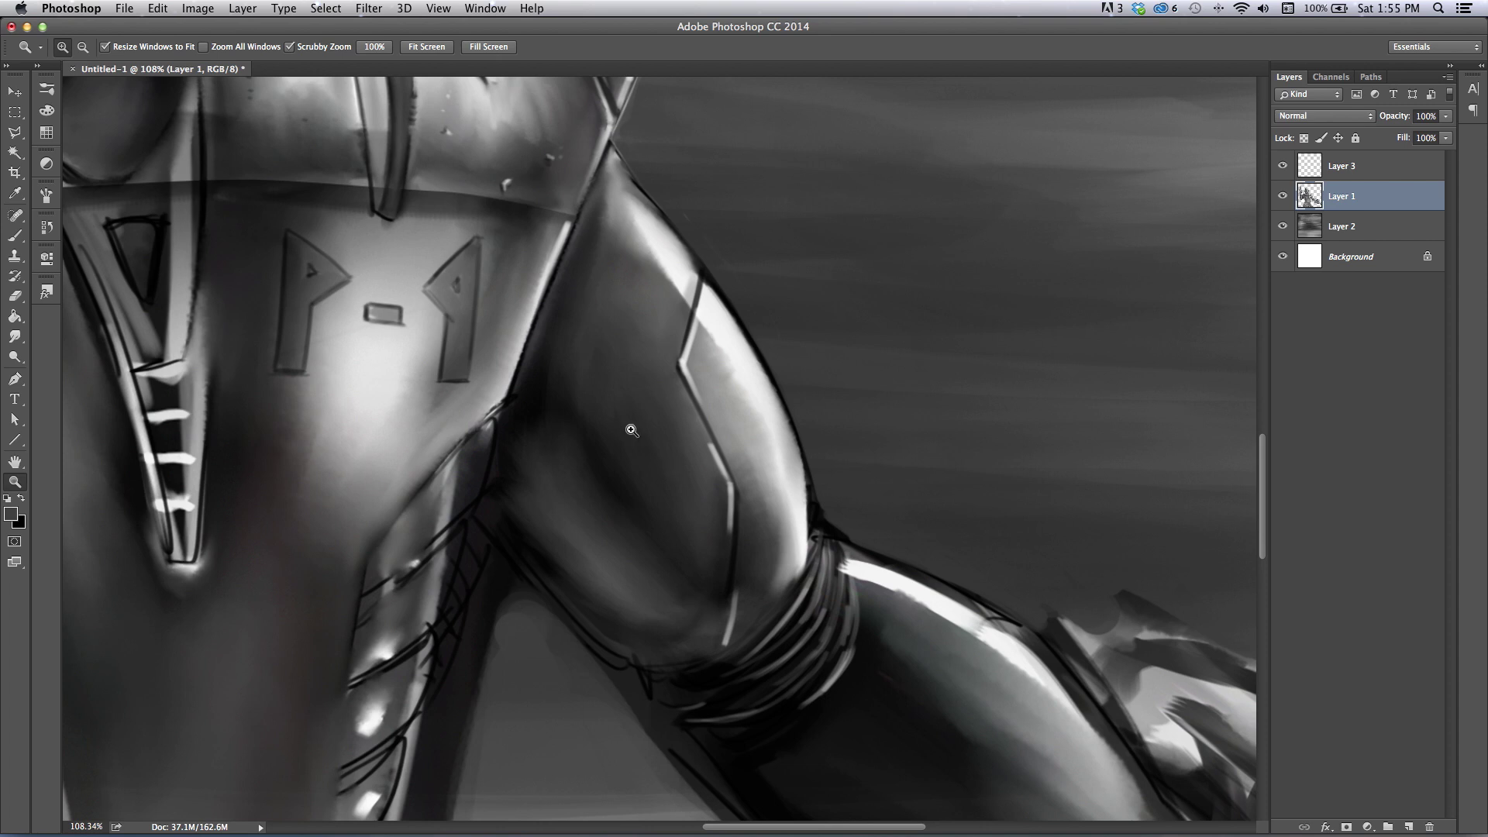
pyautogui.click(15, 234)
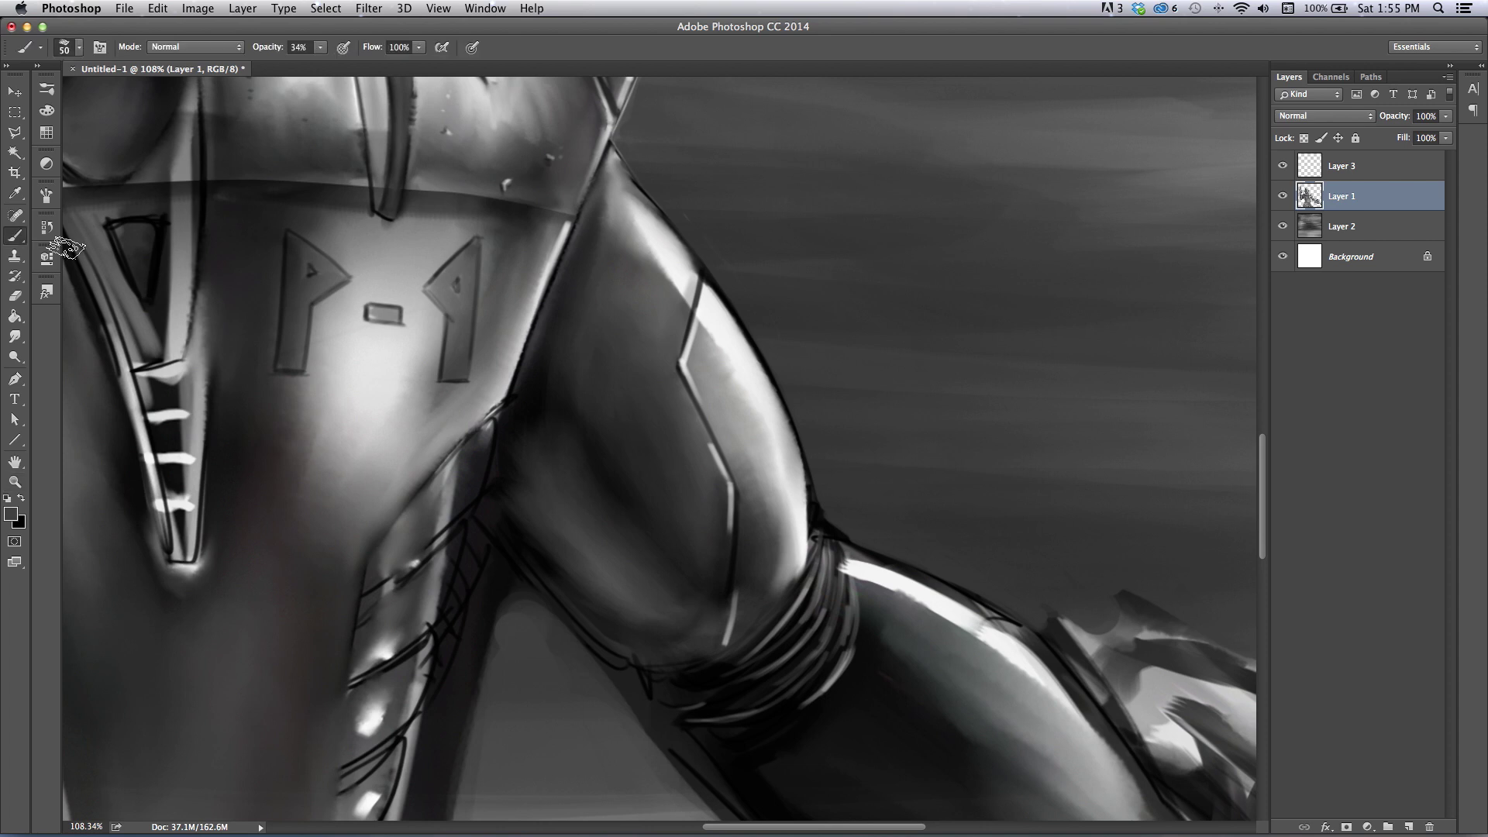
pyautogui.keyDown('alt'); pyautogui.click(703, 443); pyautogui.keyUp('alt')
pyautogui.press('[')
pyautogui.press('[')
pyautogui.press('[')
pyautogui.press('[')
pyautogui.press('[')
pyautogui.moveTo(715, 461); pyautogui.dragTo(703, 437)
pyautogui.moveTo(726, 502)
pyautogui.mouseDown()
pyautogui.moveTo(726, 547)
pyautogui.moveTo(726, 509)
pyautogui.mouseUp()
# - Refine the dark and light edges around the panel line's lower bend with tones sampled from the arm
pyautogui.keyDown('alt'); pyautogui.click(727, 559); pyautogui.keyUp('alt')
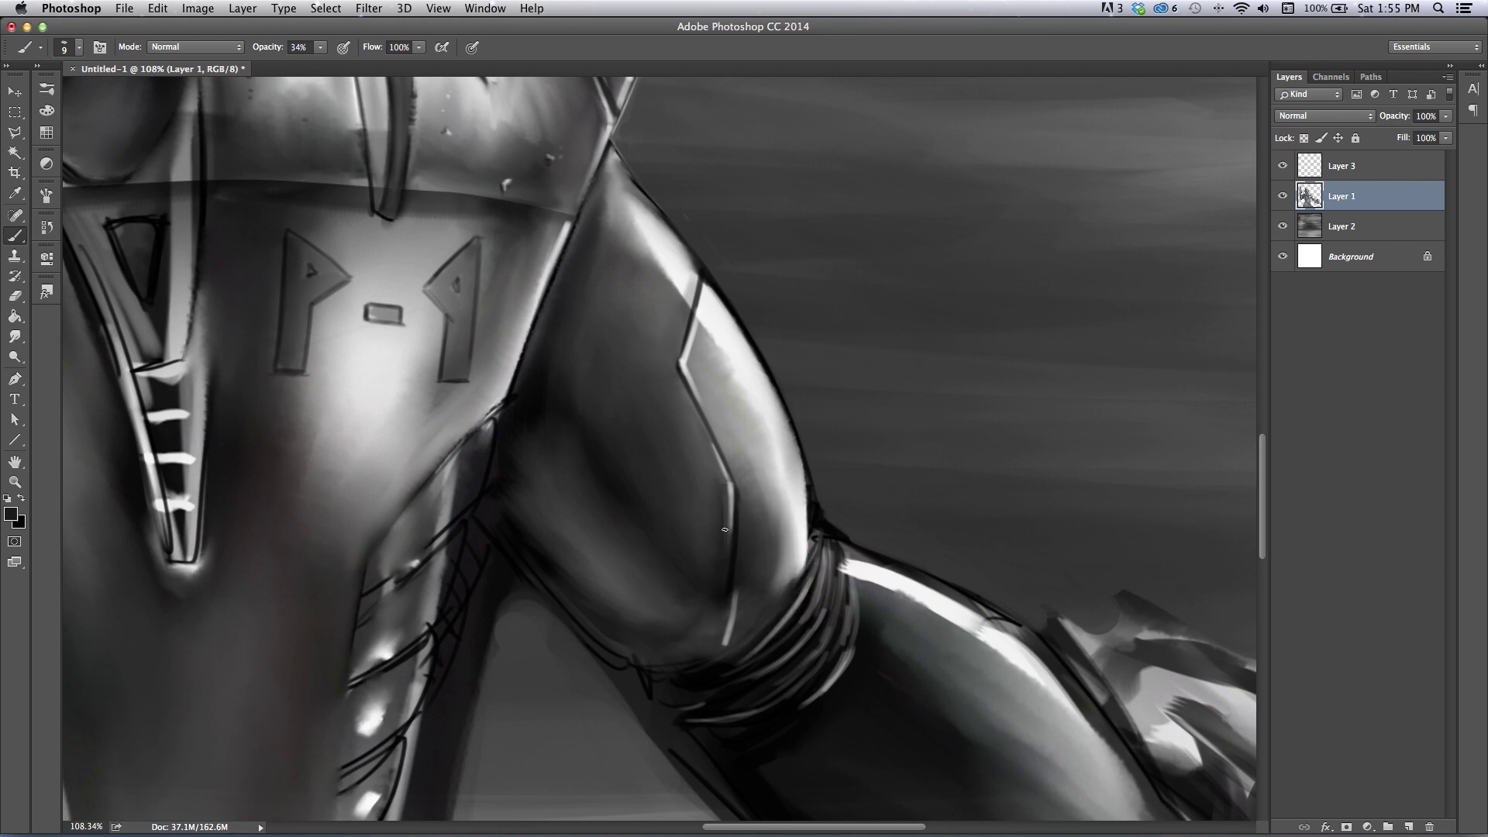
pyautogui.moveTo(727, 537); pyautogui.dragTo(726, 487)
pyautogui.keyDown('alt'); pyautogui.click(729, 487); pyautogui.keyUp('alt')
pyautogui.moveTo(730, 493); pyautogui.dragTo(728, 550)
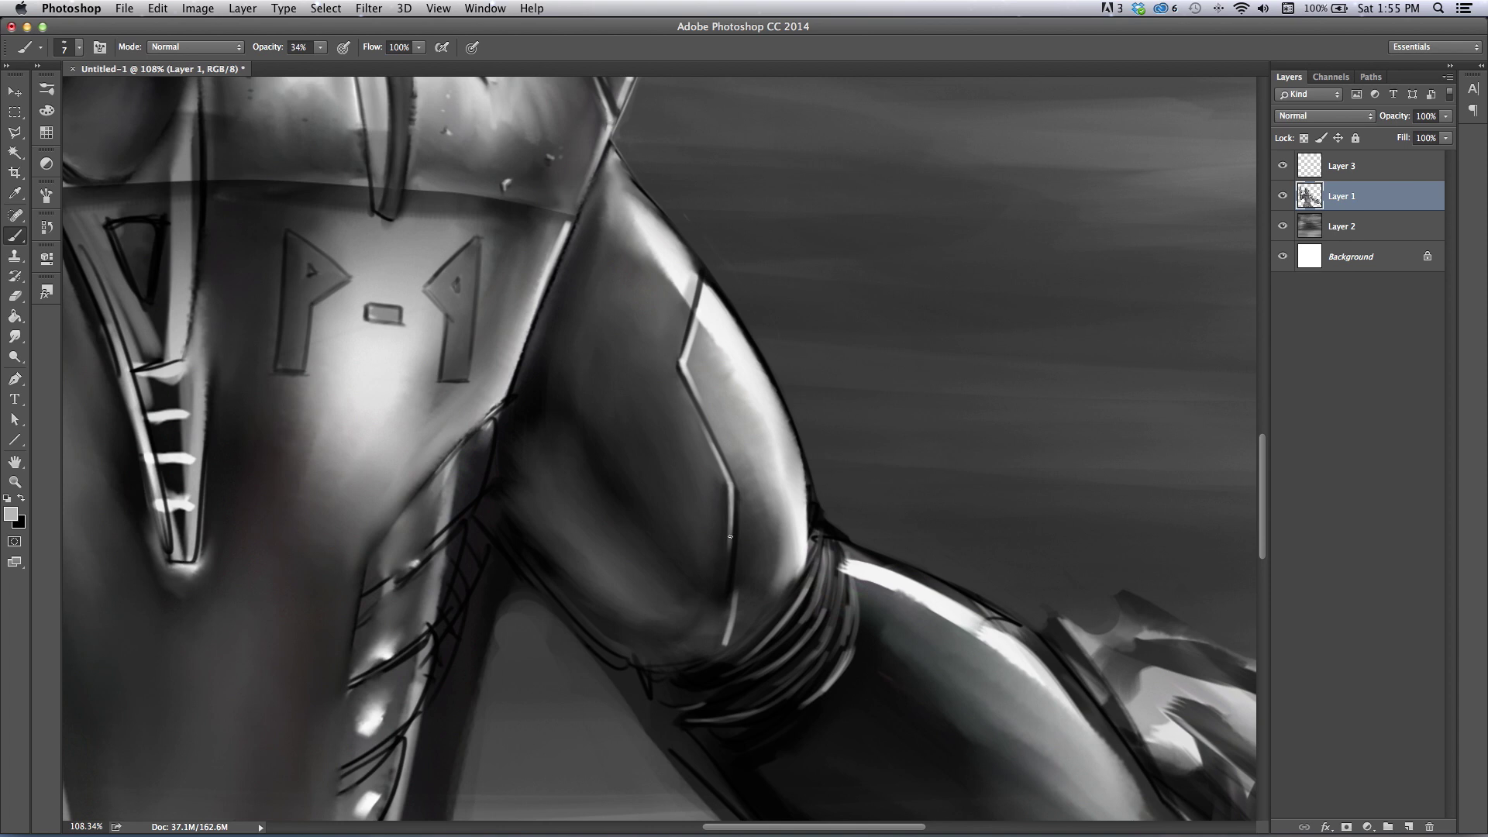
pyautogui.keyDown('alt'); pyautogui.click(723, 496); pyautogui.keyUp('alt')
pyautogui.moveTo(713, 452); pyautogui.dragTo(727, 478)
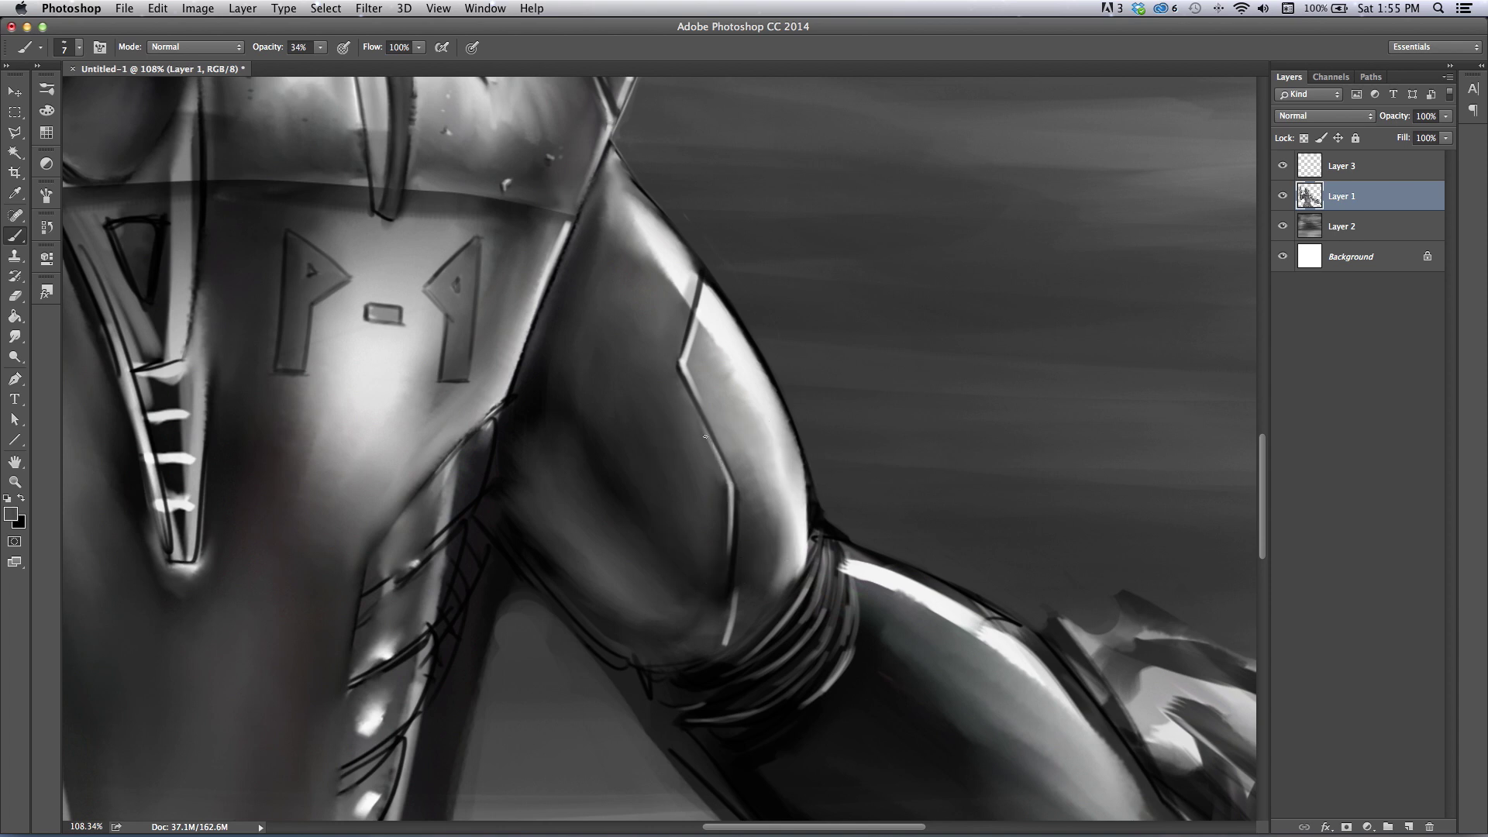
# - Retouch both sides of the upper arm's panel line below its bend with sampled tones and a 7 px brush
pyautogui.keyDown('alt'); pyautogui.click(720, 476); pyautogui.keyUp('alt')
pyautogui.keyDown('alt'); pyautogui.click(722, 546); pyautogui.keyUp('alt')
pyautogui.keyDown('alt'); pyautogui.click(721, 559); pyautogui.keyUp('alt')
pyautogui.keyDown('alt'); pyautogui.click(735, 468); pyautogui.keyUp('alt')
pyautogui.keyDown('alt'); pyautogui.click(745, 532); pyautogui.keyUp('alt')
pyautogui.keyDown('alt'); pyautogui.click(745, 574); pyautogui.keyUp('alt')
pyautogui.moveTo(734, 608)
pyautogui.mouseDown()
pyautogui.moveTo(740, 566)
pyautogui.moveTo(724, 640)
pyautogui.mouseUp()
# - Repaint the lower end of the panel line toward the elbow bands with sampled tones and brush sizes from 15 px downward
pyautogui.press(']')
pyautogui.press(']')
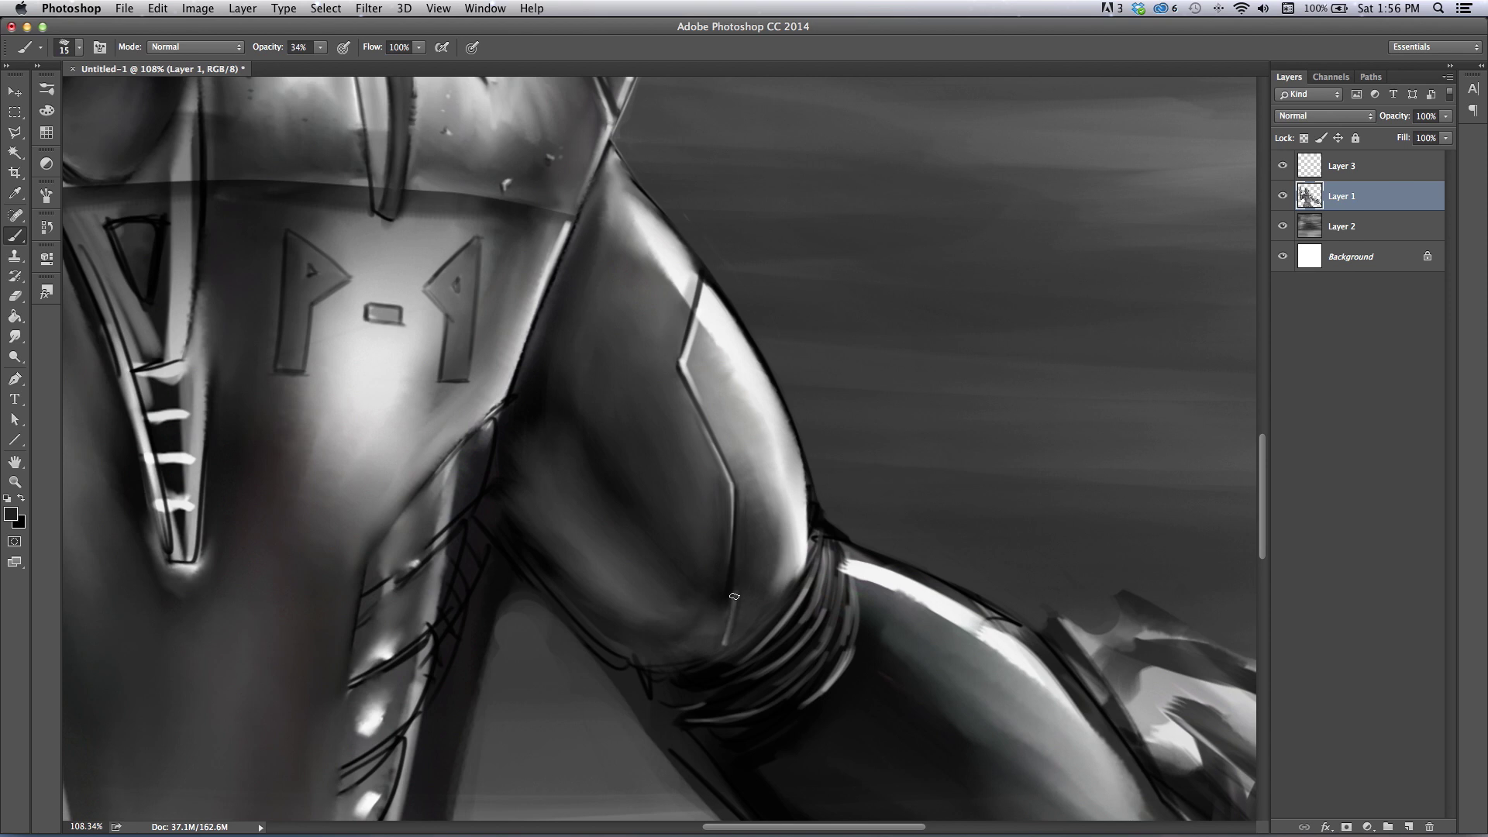
pyautogui.moveTo(734, 579); pyautogui.dragTo(718, 648)
pyautogui.keyDown('alt'); pyautogui.click(734, 572); pyautogui.keyUp('alt')
pyautogui.press('[')
pyautogui.press('[')
pyautogui.press('[')
pyautogui.keyDown('alt'); pyautogui.click(773, 564); pyautogui.keyUp('alt')
# - Sample a dark grey from the upper arm and darken the inner part of the outer panel with a 25 px brush
pyautogui.keyDown('alt'); pyautogui.click(606, 468); pyautogui.keyUp('alt')
pyautogui.keyDown('alt'); pyautogui.click(626, 432); pyautogui.keyUp('alt')
pyautogui.press(']')
pyautogui.press(']')
pyautogui.press(']')
pyautogui.moveTo(702, 330)
pyautogui.mouseDown()
pyautogui.moveTo(768, 456)
pyautogui.moveTo(709, 340)
pyautogui.moveTo(771, 476)
pyautogui.moveTo(707, 327)
pyautogui.moveTo(774, 526)
pyautogui.moveTo(743, 399)
pyautogui.moveTo(778, 522)
pyautogui.moveTo(744, 417)
pyautogui.mouseUp()
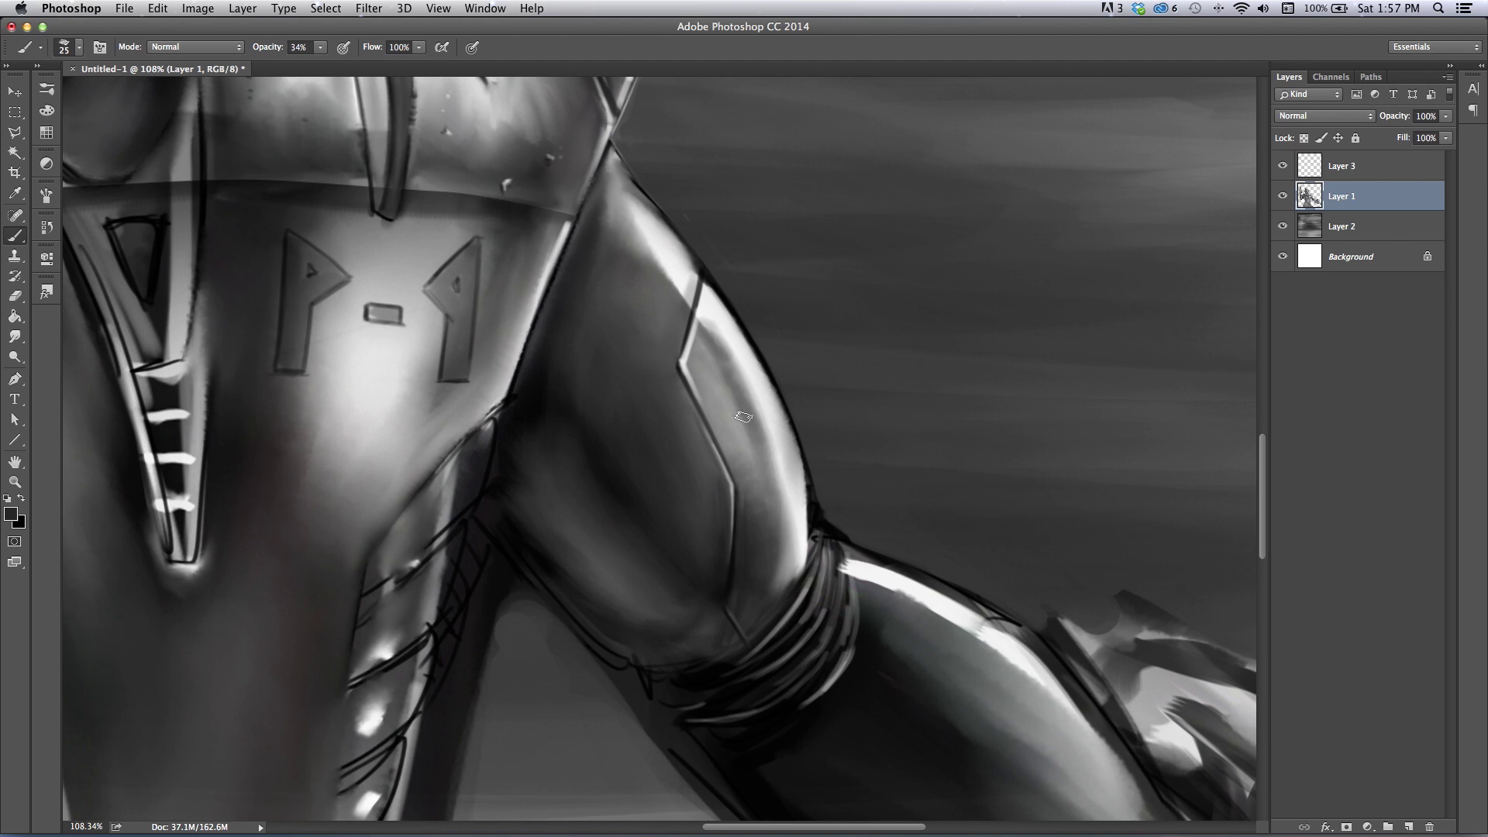
# - Shade the upper arm near the shoulder and the length of its outer panel with brush sizes up to 40 px
pyautogui.moveTo(681, 298)
pyautogui.mouseDown()
pyautogui.moveTo(608, 211)
pyautogui.moveTo(608, 230)
pyautogui.moveTo(634, 243)
pyautogui.moveTo(613, 183)
pyautogui.mouseUp()
pyautogui.press(']')
pyautogui.press(']')
pyautogui.moveTo(702, 348)
pyautogui.mouseDown()
pyautogui.moveTo(737, 425)
pyautogui.moveTo(691, 346)
pyautogui.moveTo(760, 531)
pyautogui.moveTo(693, 344)
pyautogui.moveTo(762, 558)
pyautogui.moveTo(687, 354)
pyautogui.moveTo(746, 468)
pyautogui.moveTo(702, 370)
pyautogui.mouseUp()
pyautogui.moveTo(627, 252); pyautogui.dragTo(619, 191)
pyautogui.press(']')
pyautogui.moveTo(690, 342); pyautogui.dragTo(770, 548)
pyautogui.moveTo(739, 382); pyautogui.dragTo(766, 573)
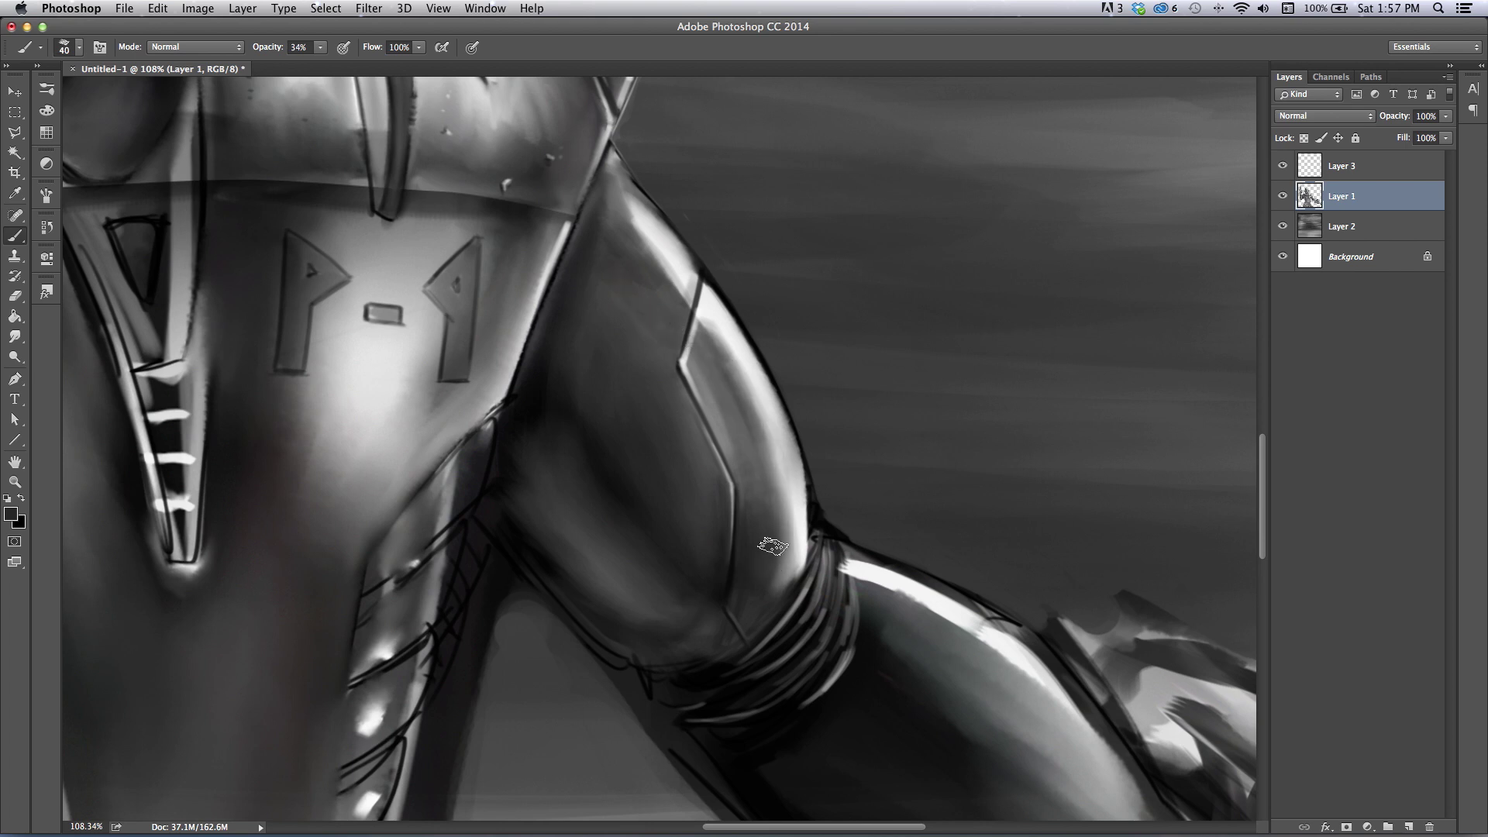
# - Clean up the outer contour of the lowered upper arm with a 19 px Eraser at 100% opacity
pyautogui.press(']')
pyautogui.press(']')
pyautogui.press(']')
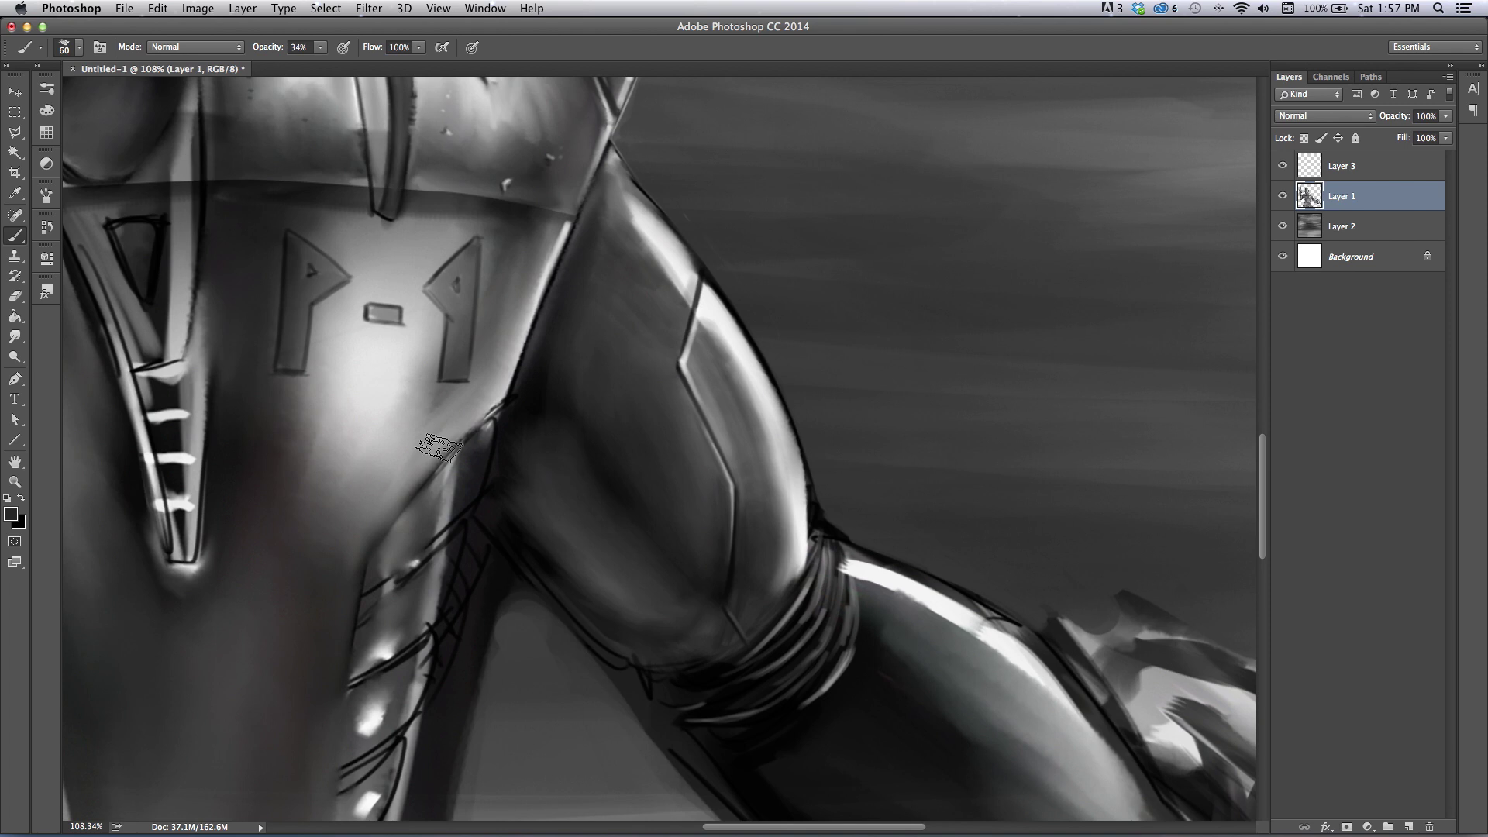
pyautogui.click(14, 481)
pyautogui.moveTo(344, 512); pyautogui.dragTo(328, 456)
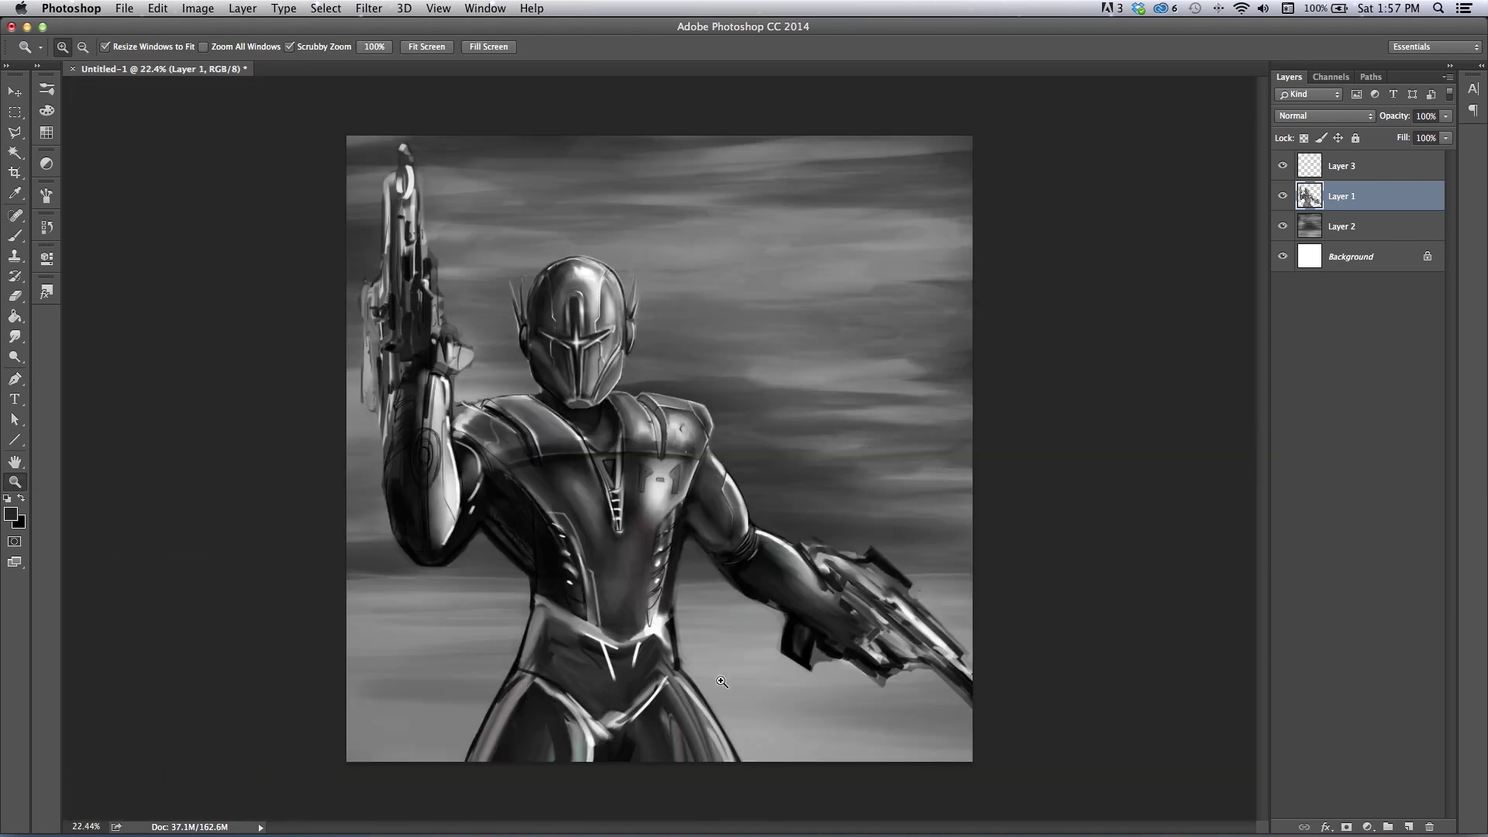
pyautogui.moveTo(697, 482); pyautogui.dragTo(700, 504)
pyautogui.moveTo(669, 418); pyautogui.dragTo(728, 476)
pyautogui.moveTo(762, 619); pyautogui.dragTo(777, 625)
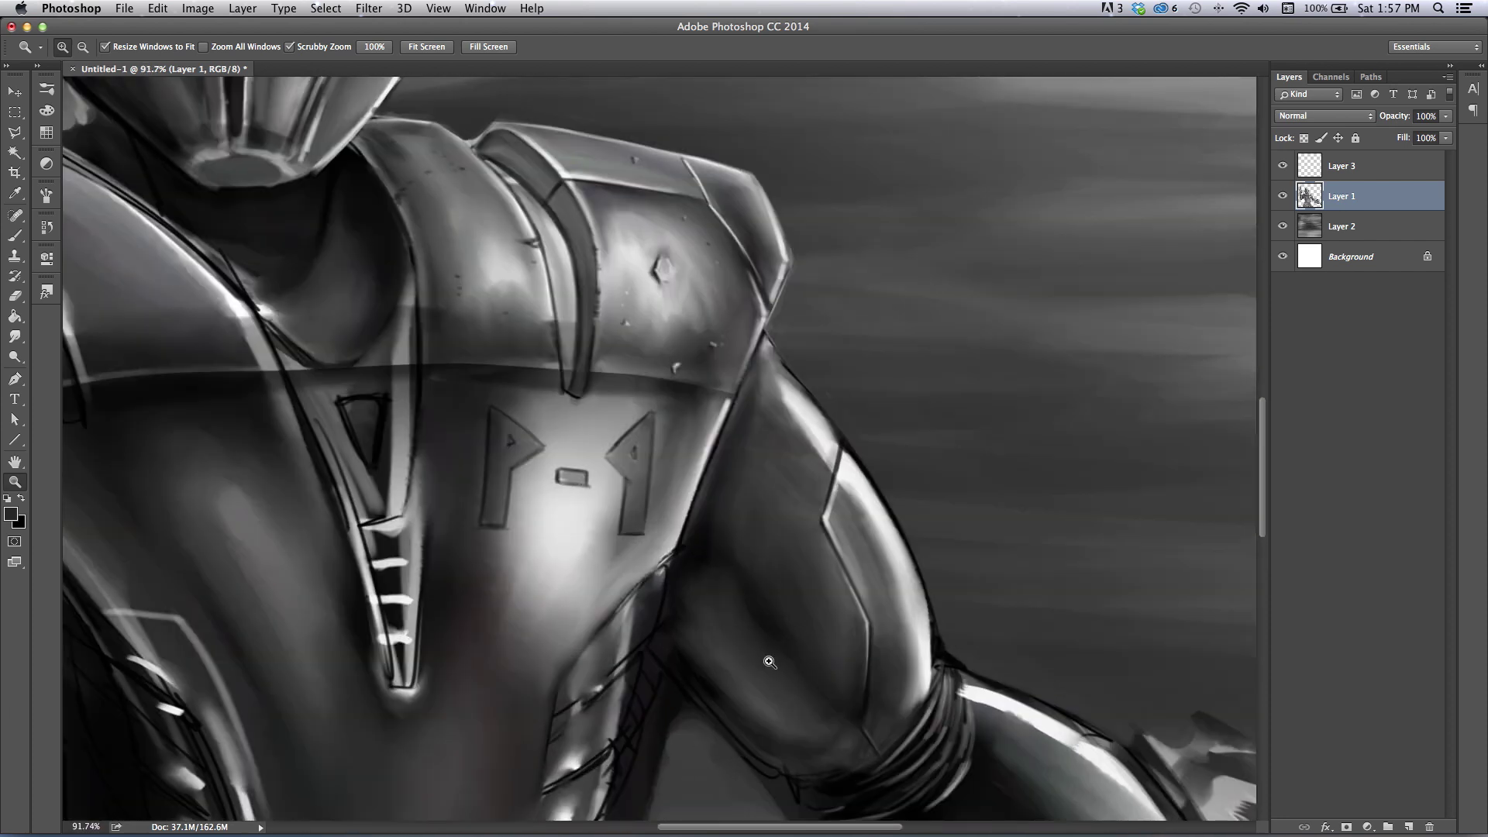
pyautogui.click(15, 295)
pyautogui.moveTo(865, 461)
pyautogui.mouseDown()
pyautogui.moveTo(882, 488)
pyautogui.moveTo(846, 437)
pyautogui.moveTo(914, 547)
pyautogui.moveTo(893, 505)
pyautogui.moveTo(948, 648)
pyautogui.mouseUp()
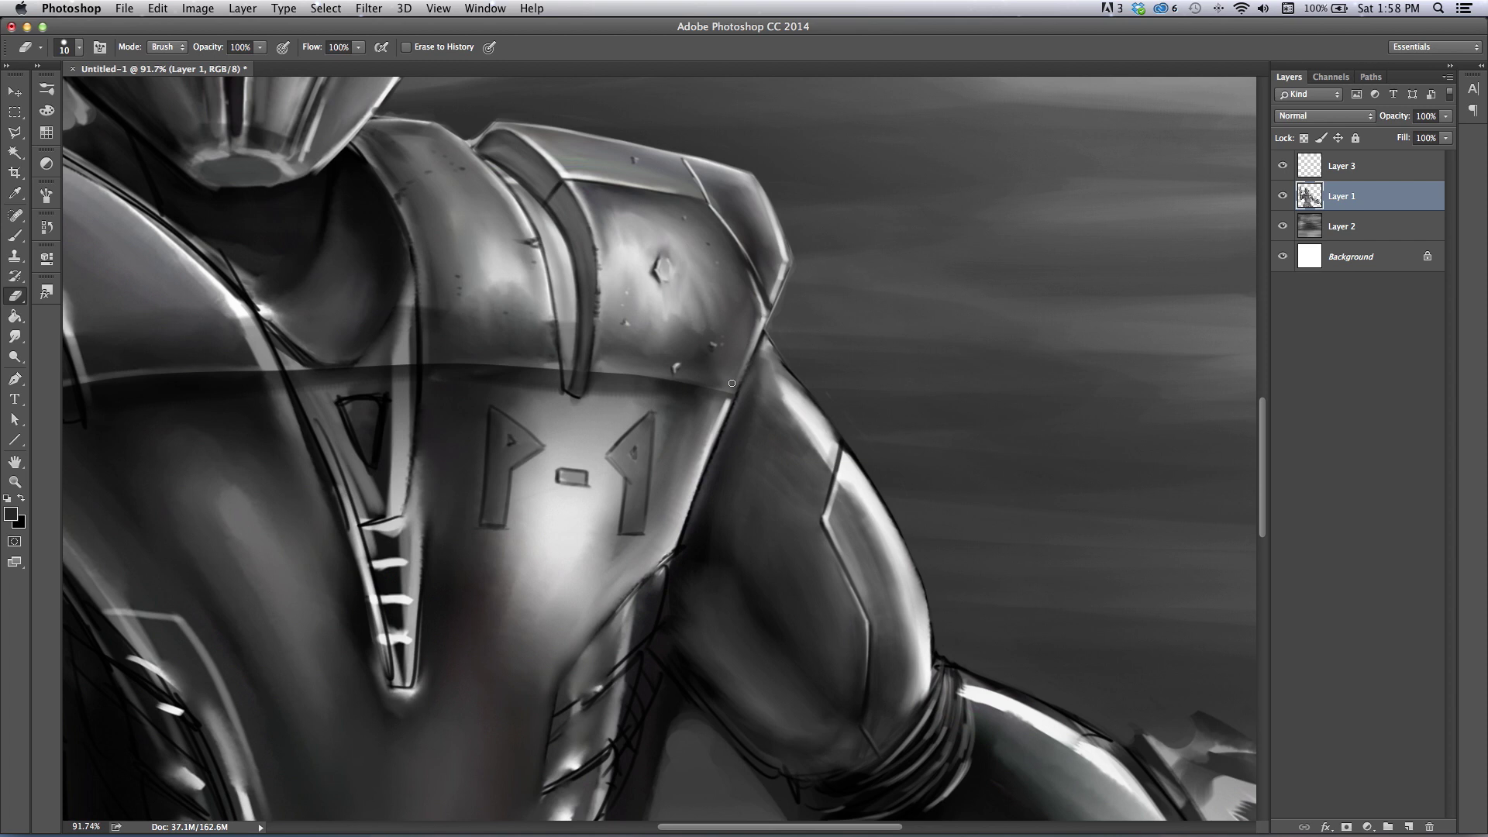
# - Blend the top of the lowered upper arm below the shoulder plate with the Smudge tool at 100% strength
pyautogui.click(14, 235)
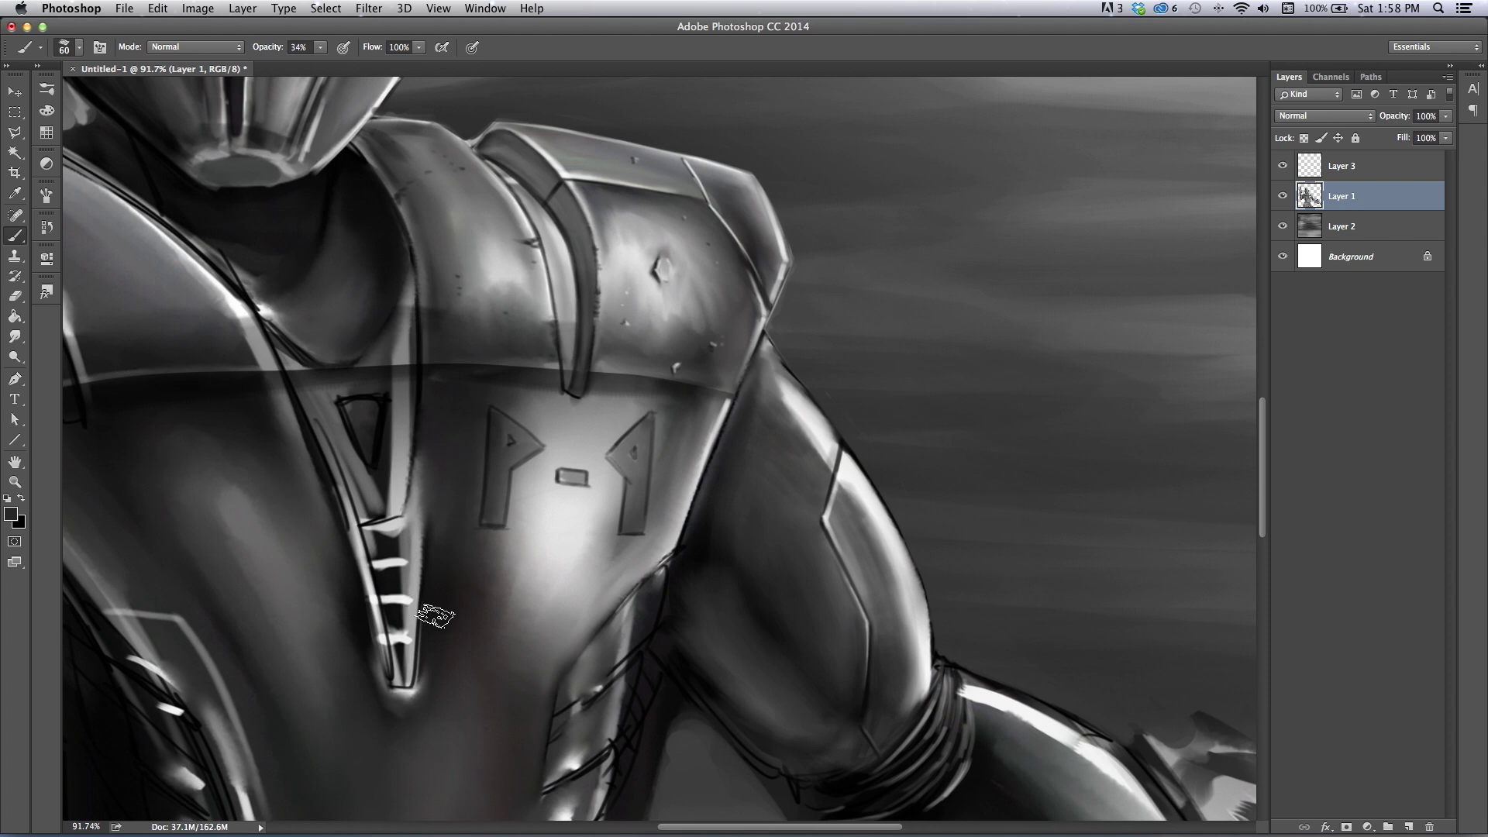
pyautogui.moveTo(572, 613)
pyautogui.mouseDown()
pyautogui.moveTo(534, 535)
pyautogui.moveTo(504, 512)
pyautogui.mouseUp()
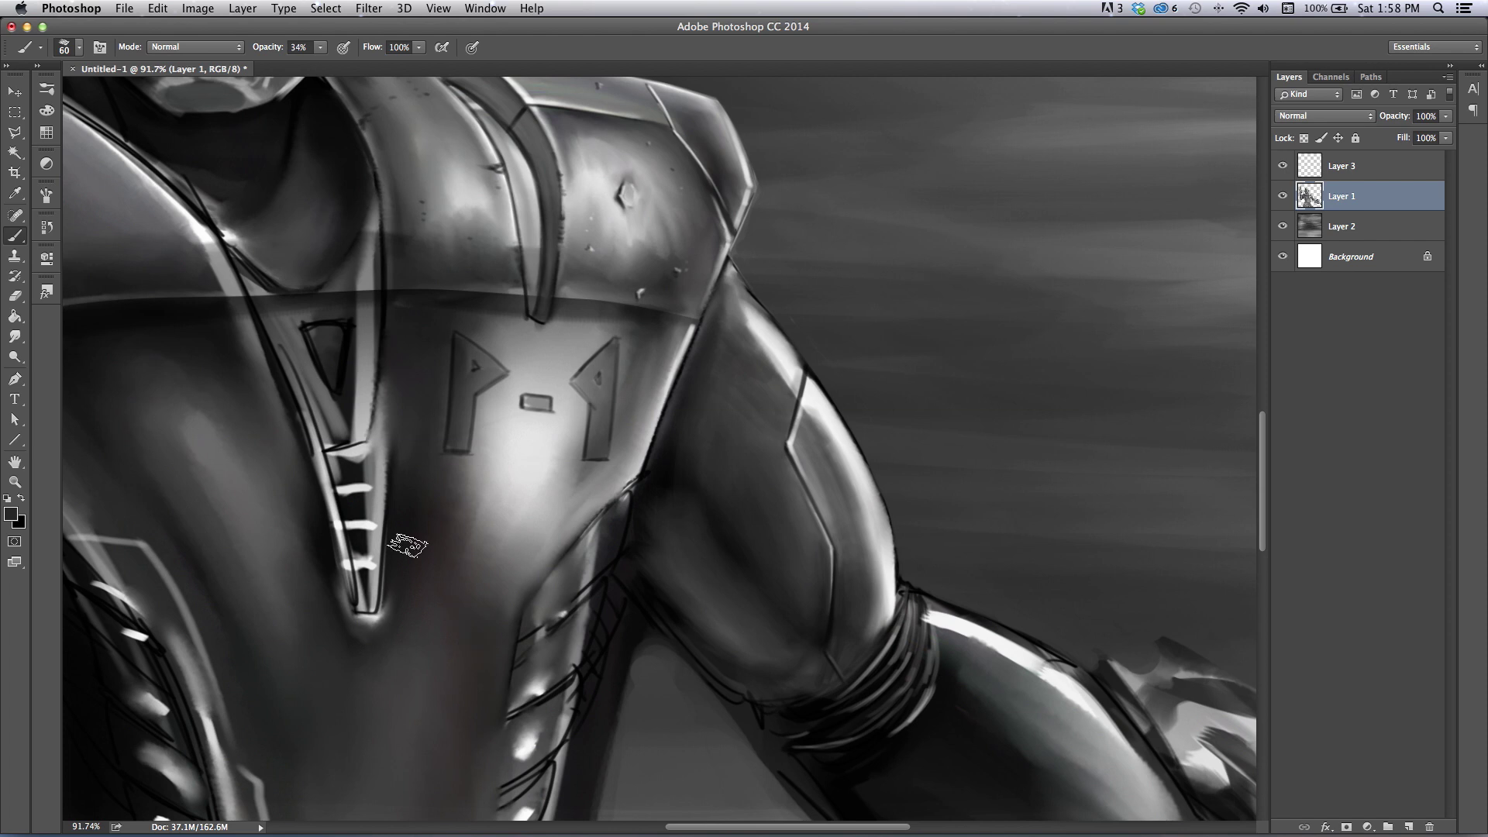
pyautogui.click(22, 342)
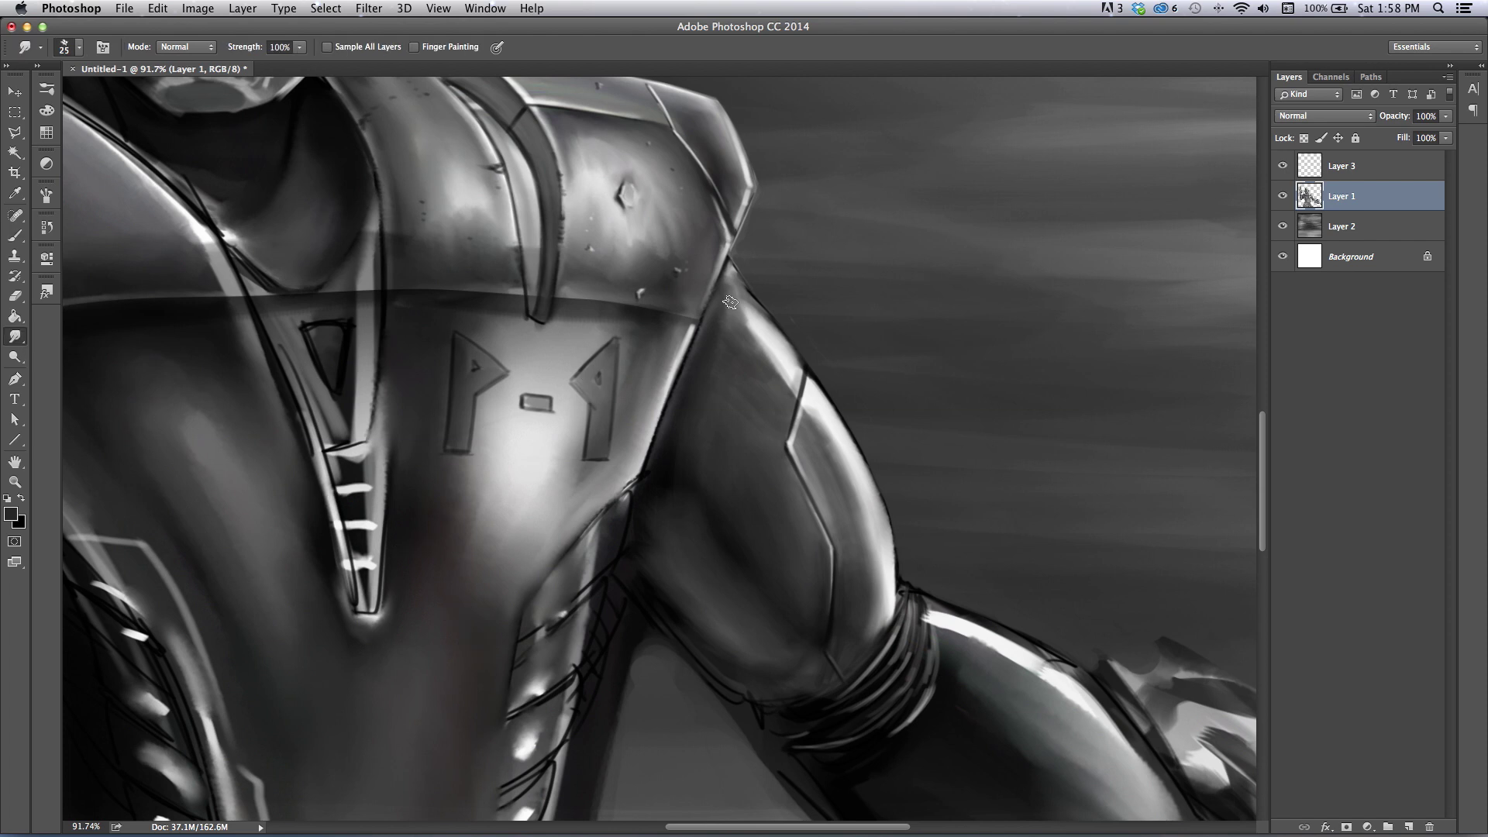
pyautogui.press('[')
pyautogui.press(']')
pyautogui.press(']')
pyautogui.press(']')
pyautogui.press('[')
pyautogui.press('[')
pyautogui.press('[')
pyautogui.press('[')
pyautogui.press('b')
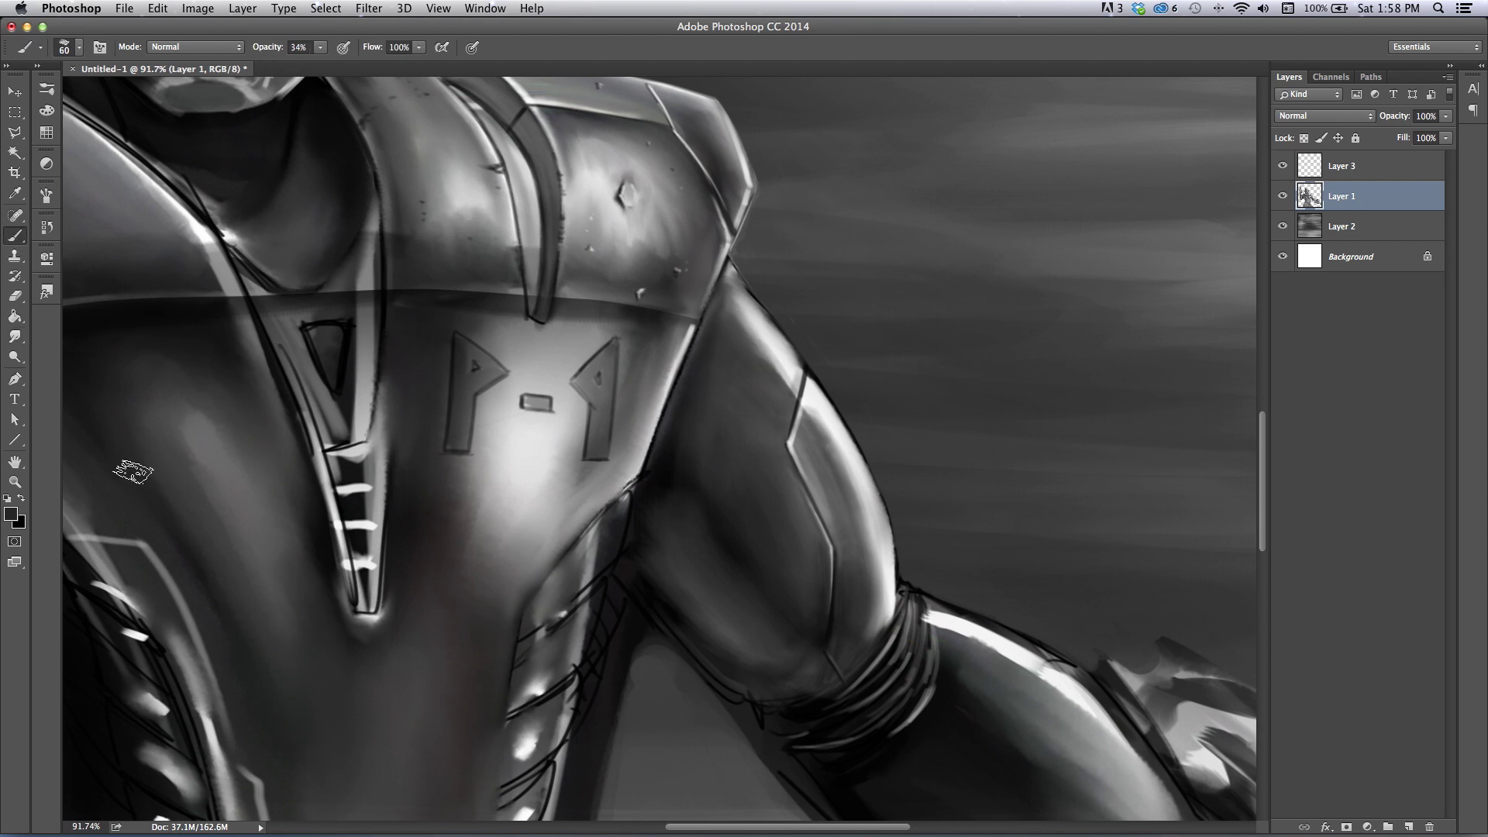
# - Paint small dents and chips on the lowered upper arm with a fine brush down to 4 px, using white for their highlights
pyautogui.press('[')
pyautogui.press('[')
pyautogui.press('[')
pyautogui.press('[')
pyautogui.press('[')
pyautogui.press('[')
pyautogui.press('[')
pyautogui.press('[')
pyautogui.press('[')
pyautogui.press('[')
pyautogui.press('[')
pyautogui.press('[')
pyautogui.press(']')
pyautogui.click(7, 498)
pyautogui.click(20, 499)
pyautogui.press('[')
pyautogui.press('[')
# - Examine the new arm damage against the helmet, chest and shoulder armour at different magnifications
pyautogui.press('z')
pyautogui.moveTo(412, 524)
pyautogui.mouseDown()
pyautogui.moveTo(403, 511)
pyautogui.moveTo(423, 497)
pyautogui.mouseUp()
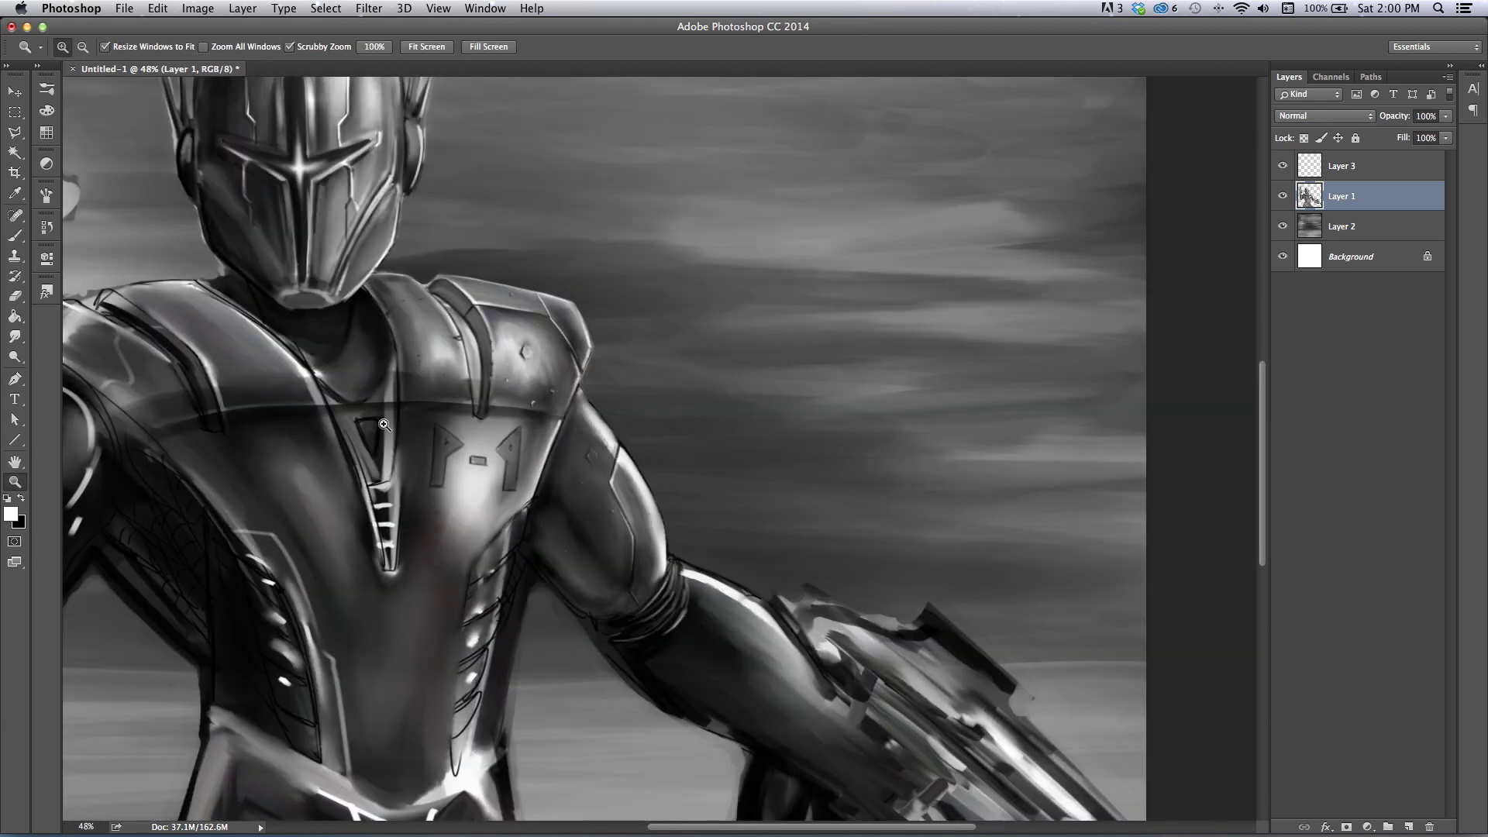
pyautogui.moveTo(432, 425); pyautogui.dragTo(424, 386)
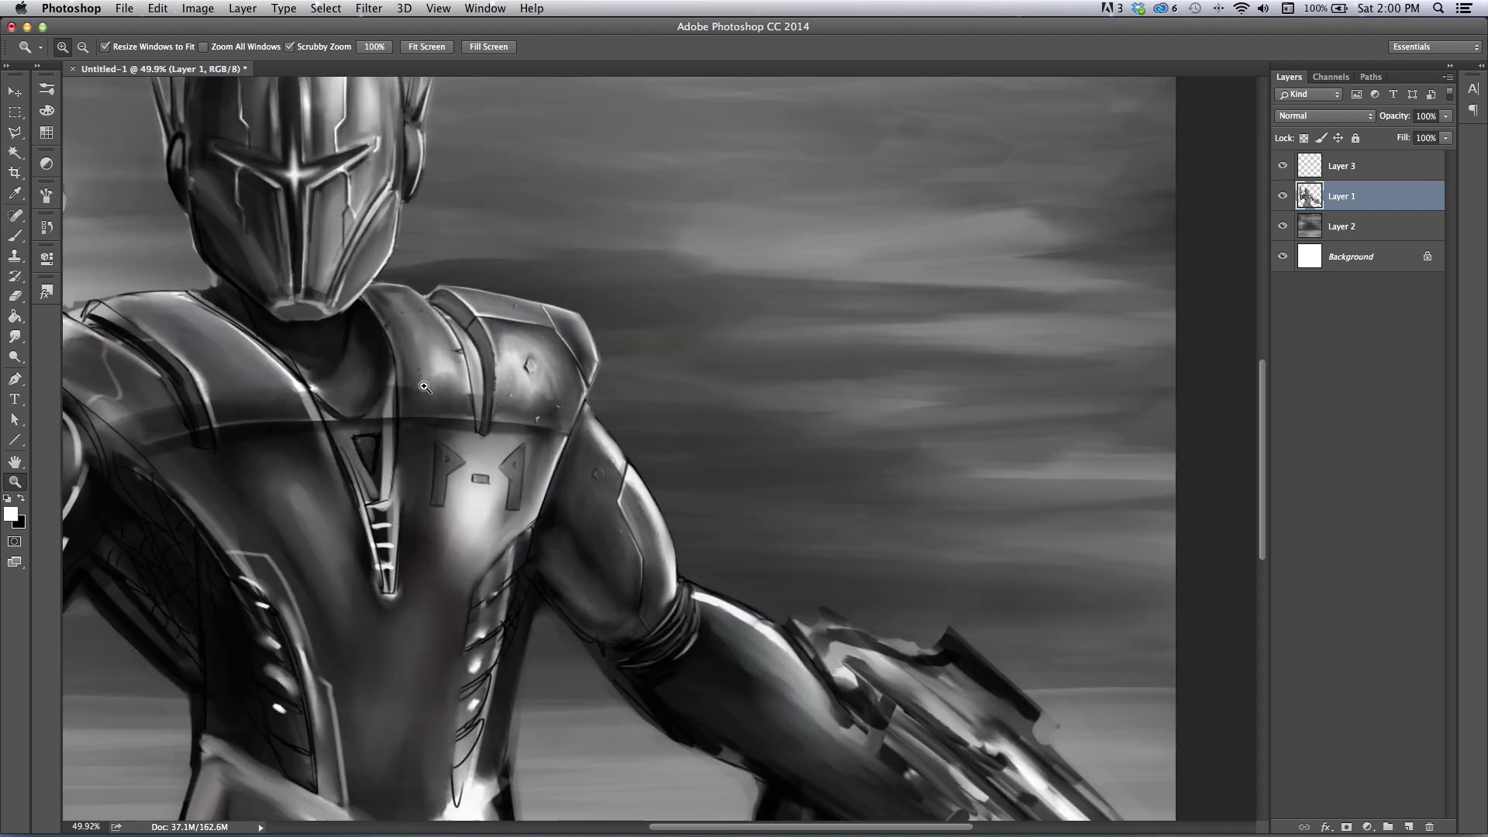
pyautogui.moveTo(333, 363); pyautogui.dragTo(482, 412)
pyautogui.moveTo(392, 436); pyautogui.dragTo(440, 463)
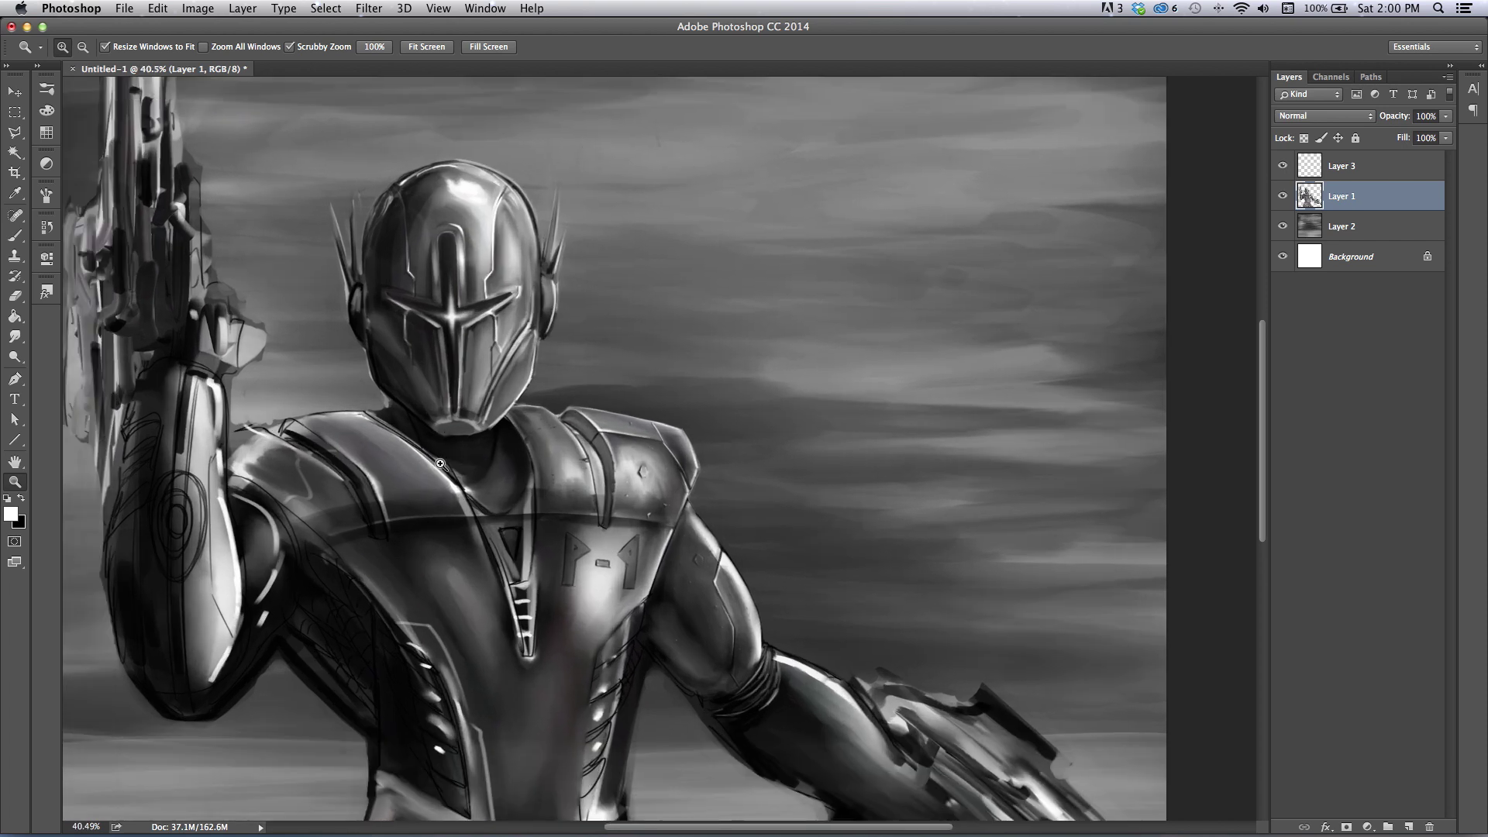
pyautogui.scroll(3, 566, 524)
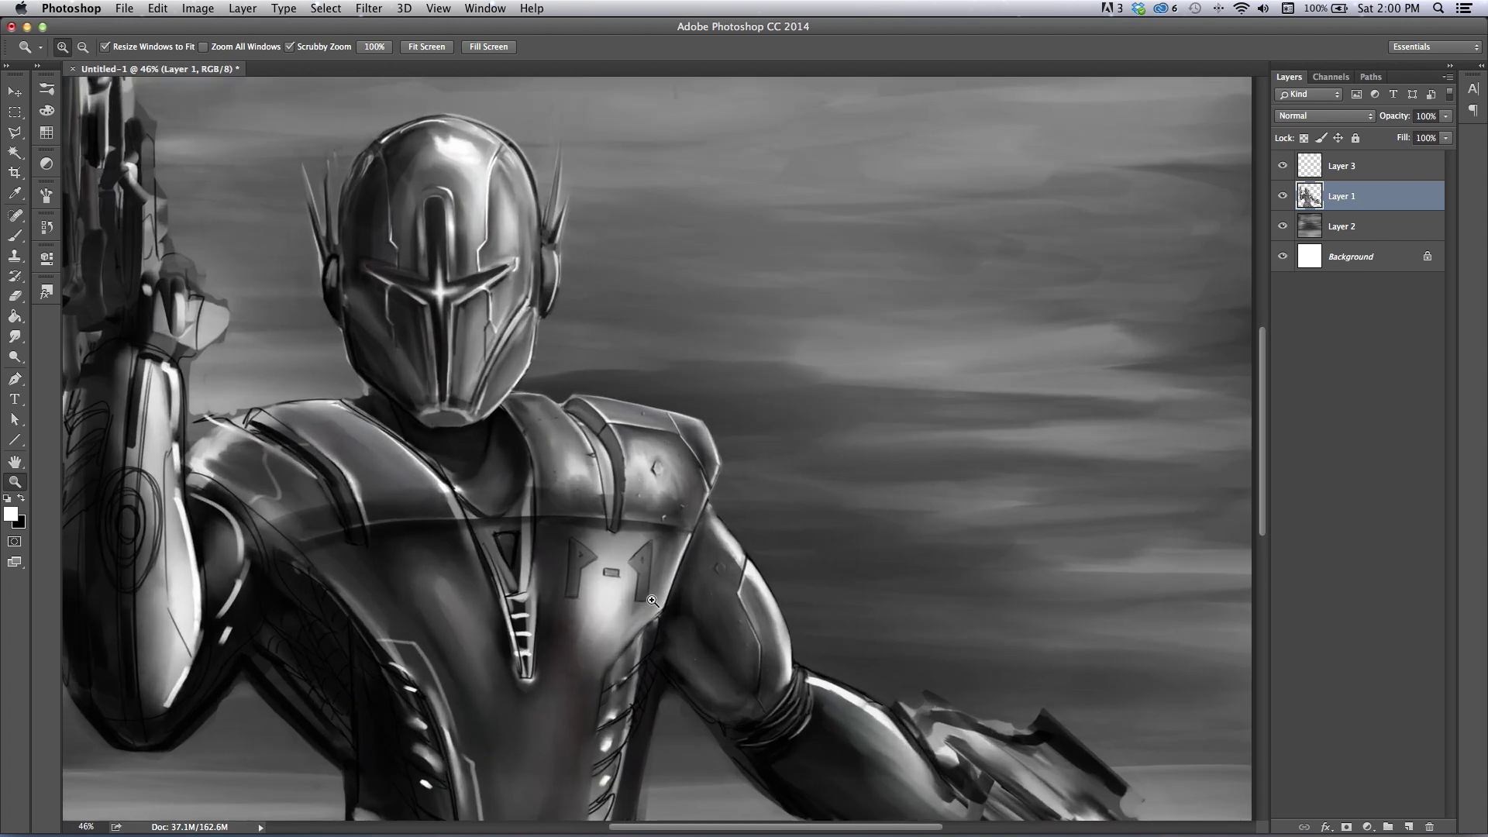
pyautogui.scroll(8, 660, 600)
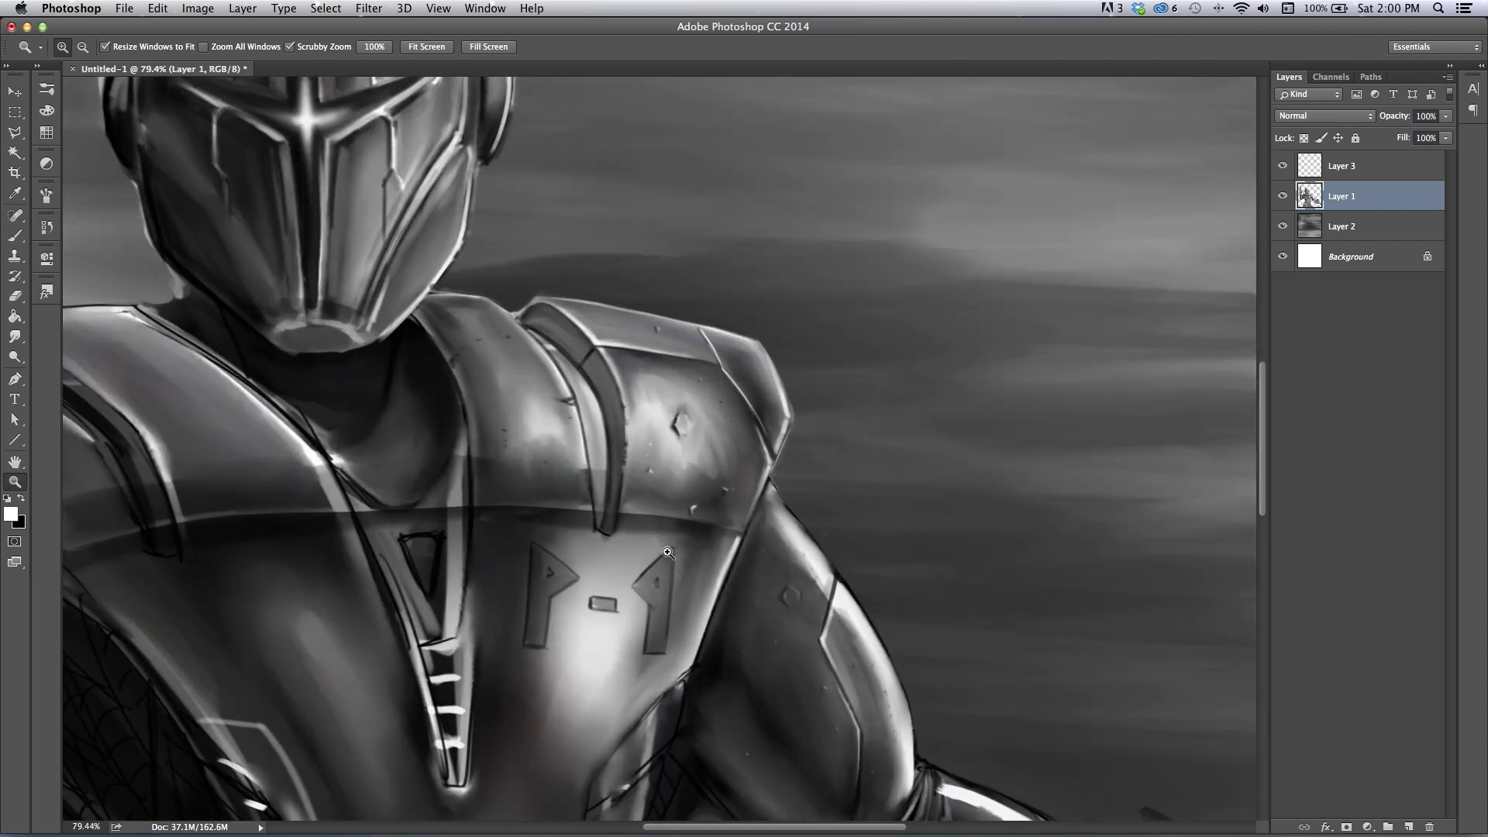
# - Try adding white brush highlights around the shoulder plate's dent and on the upper arm
pyautogui.click(17, 236)
pyautogui.moveTo(660, 412)
pyautogui.mouseDown()
pyautogui.moveTo(713, 445)
pyautogui.moveTo(655, 454)
pyautogui.mouseUp()
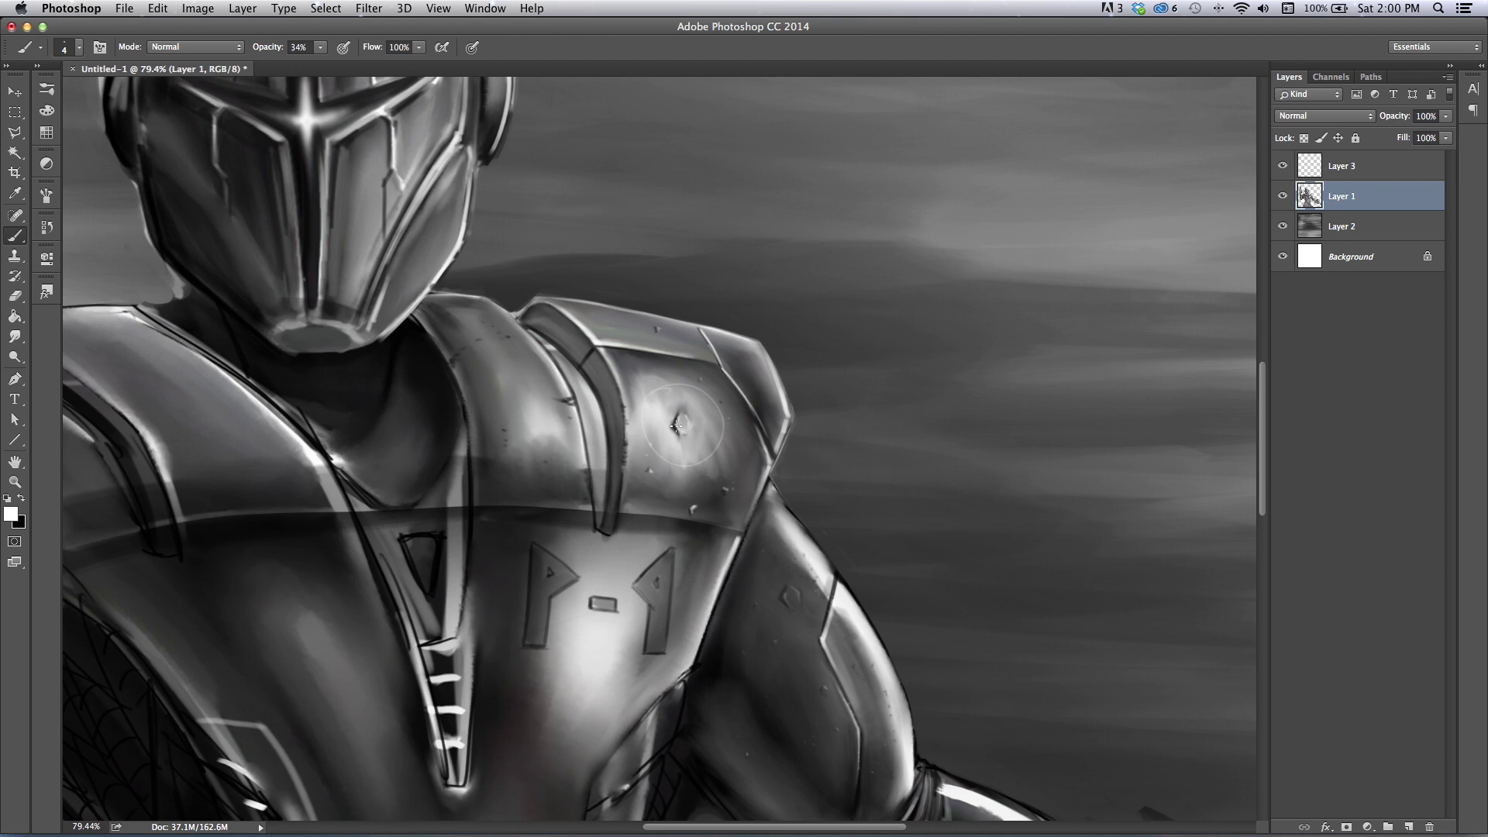
pyautogui.moveTo(687, 416); pyautogui.dragTo(692, 427)
pyautogui.press('super+z')
pyautogui.moveTo(798, 572); pyautogui.dragTo(765, 581)
pyautogui.hotkey('ctrl', 'z')
# - Review the whole figure, the shoulder plates and the helmet up close for areas that need stronger highlights
pyautogui.press('z')
pyautogui.moveTo(301, 508); pyautogui.dragTo(289, 503)
pyautogui.moveTo(390, 581); pyautogui.dragTo(463, 500)
pyautogui.click(17, 335)
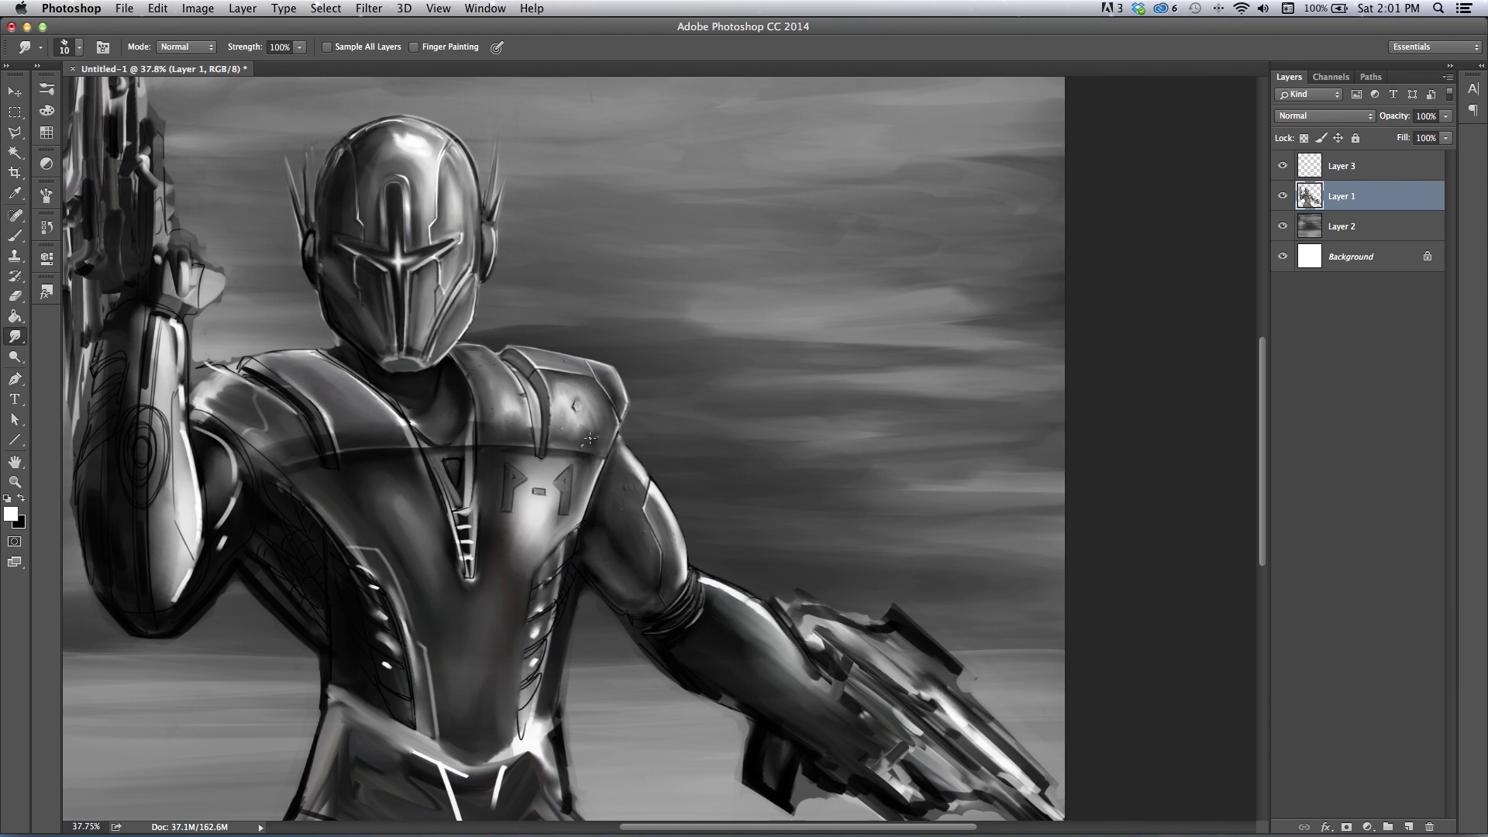
pyautogui.click(14, 481)
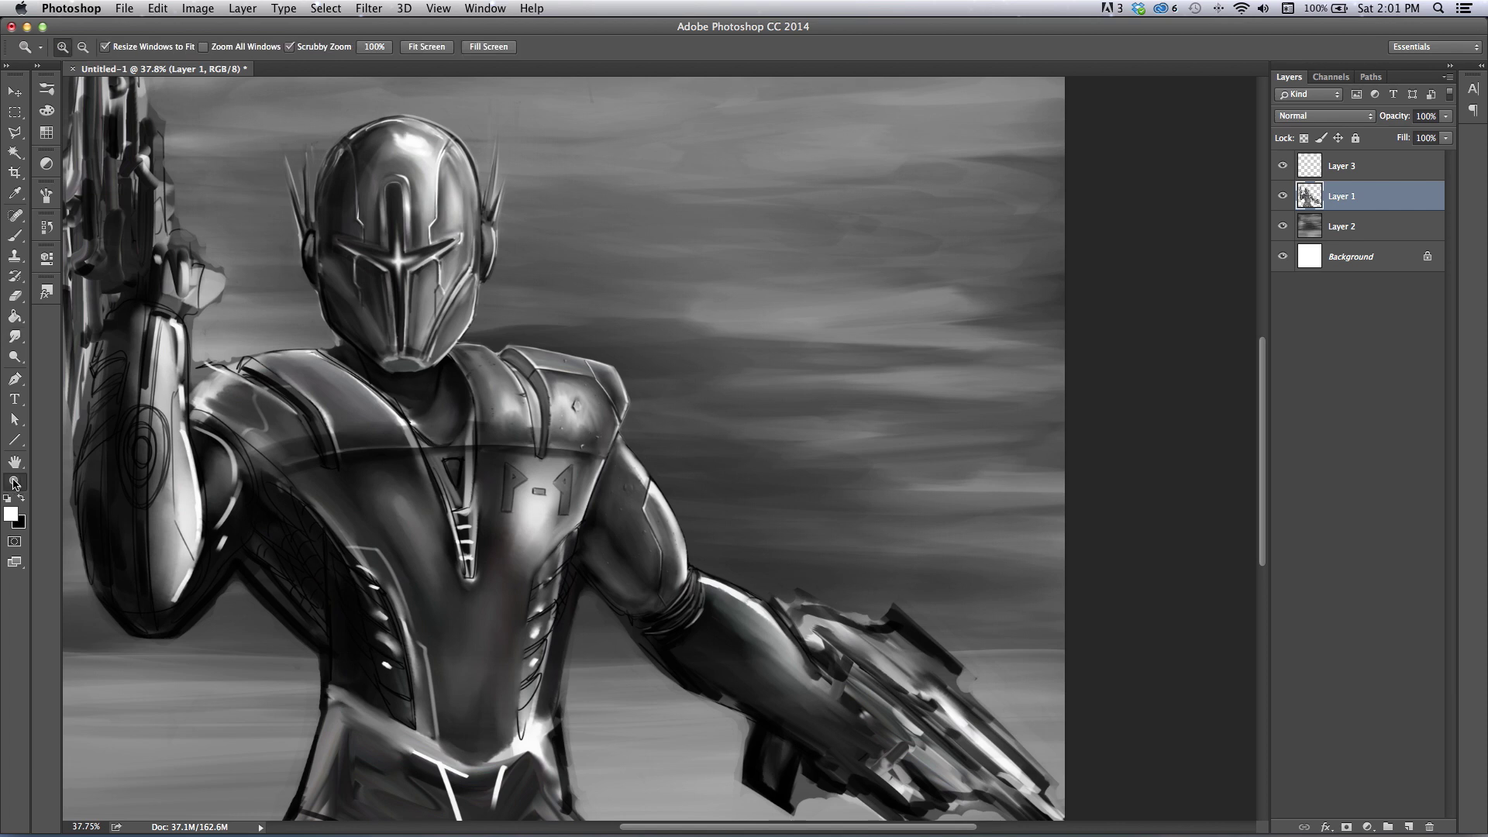
pyautogui.moveTo(640, 650); pyautogui.dragTo(612, 638)
pyautogui.moveTo(481, 454); pyautogui.dragTo(570, 594)
pyautogui.moveTo(543, 489); pyautogui.dragTo(534, 496)
pyautogui.moveTo(535, 431); pyautogui.dragTo(543, 432)
pyautogui.click(15, 236)
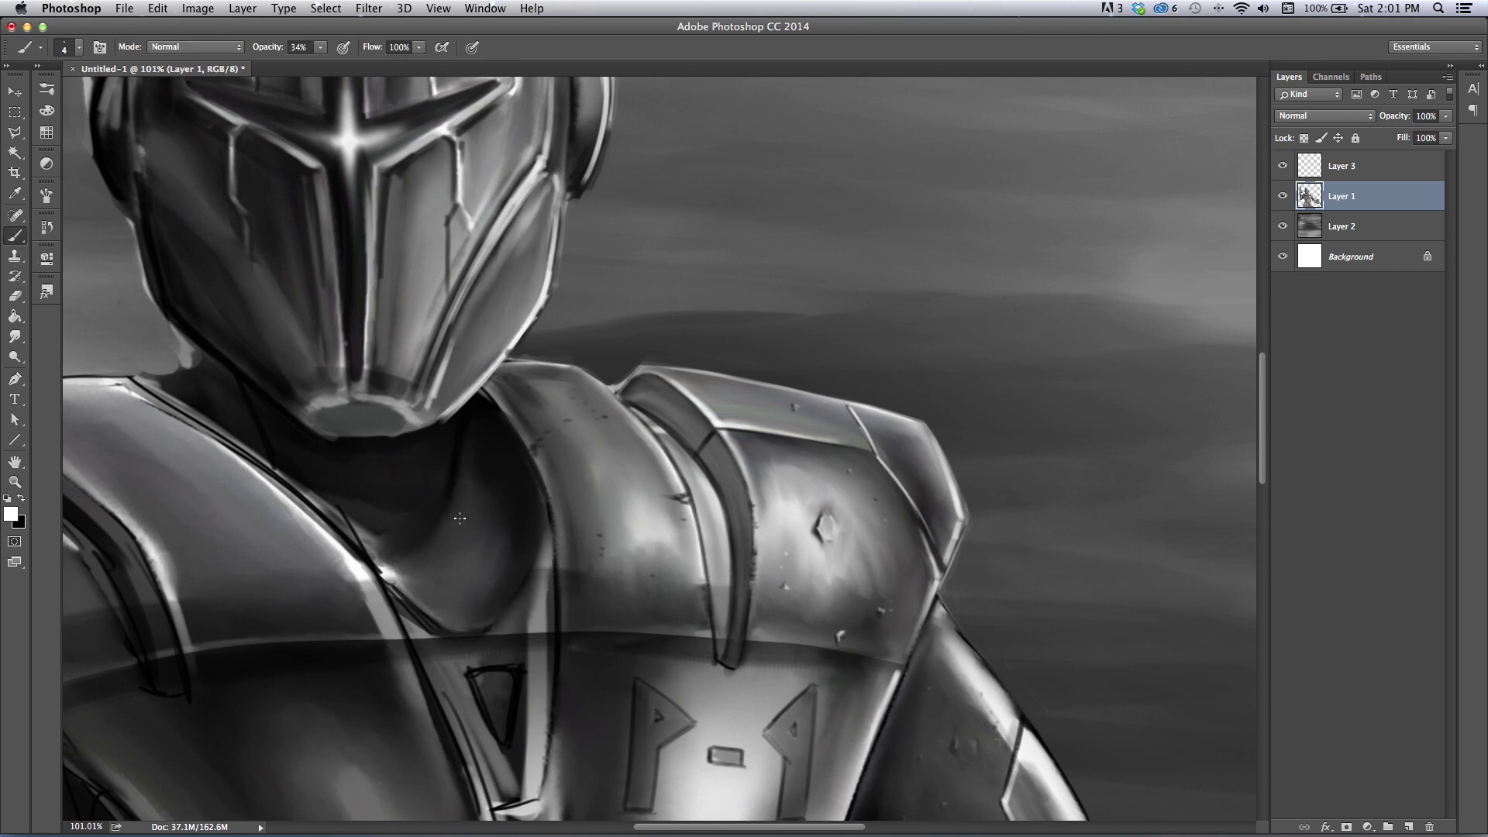
pyautogui.moveTo(376, 305); pyautogui.dragTo(508, 516)
pyautogui.moveTo(428, 431)
pyautogui.mouseDown()
pyautogui.moveTo(465, 488)
pyautogui.moveTo(403, 374)
pyautogui.mouseUp()
pyautogui.press('z')
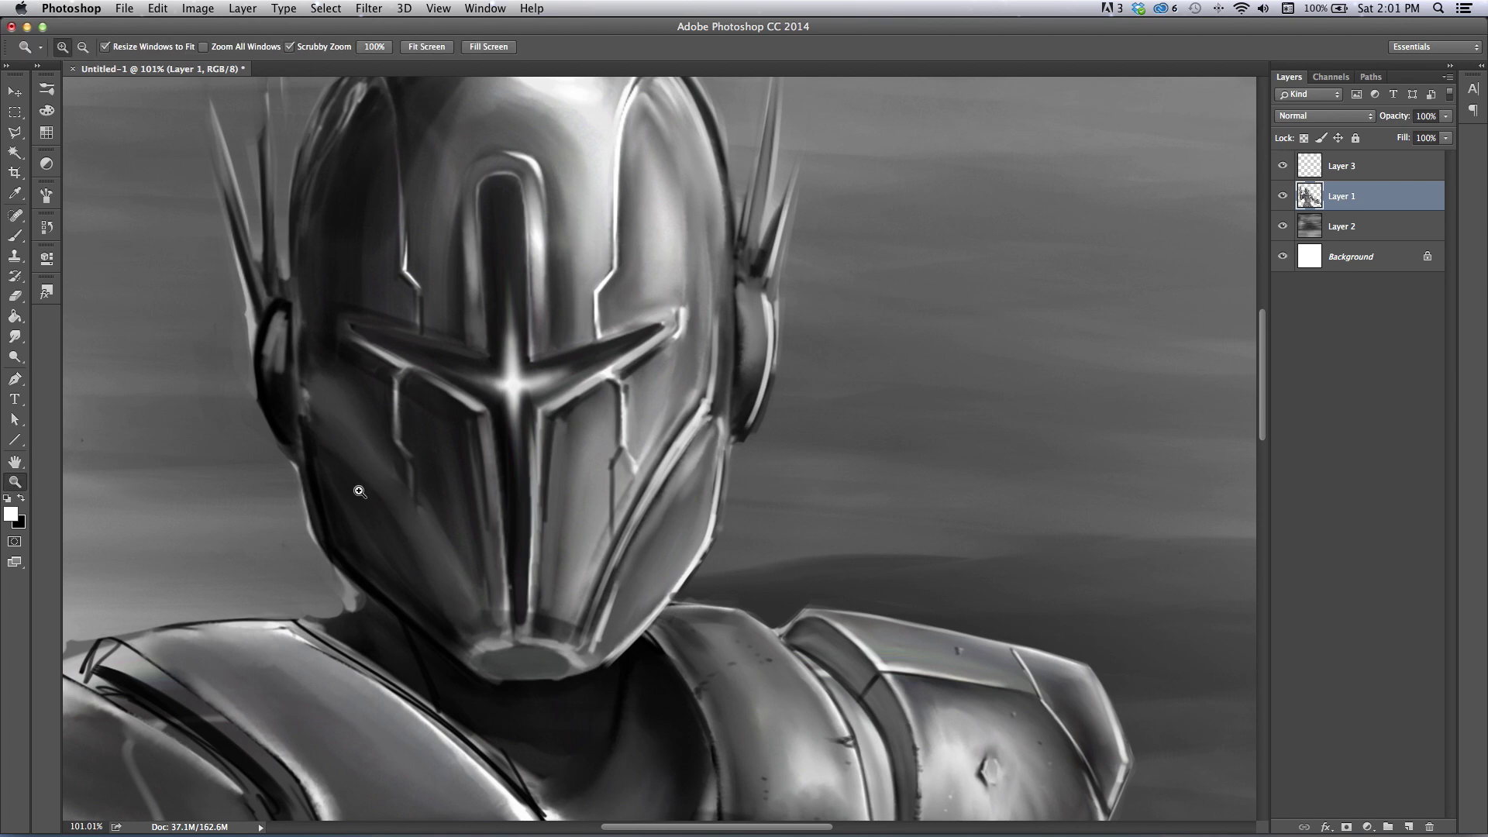
pyautogui.moveTo(355, 485); pyautogui.dragTo(326, 459)
pyautogui.moveTo(398, 569); pyautogui.dragTo(451, 560)
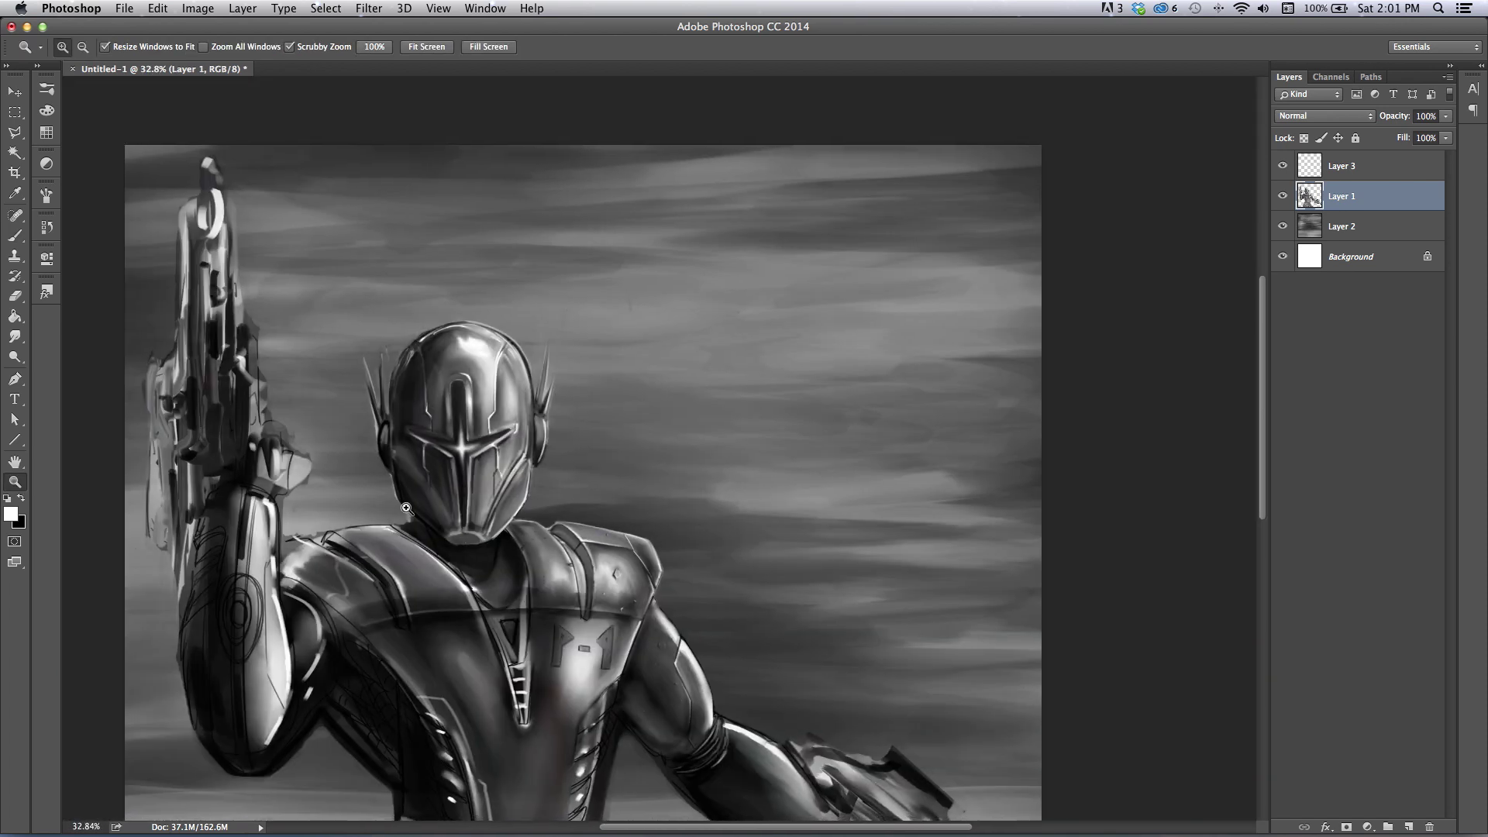
# - Brighten the shoulder plate on the raised-arm side using the Dodge tool on Highlights at 39% exposure, reducing the brush to 200 px
pyautogui.click(17, 354)
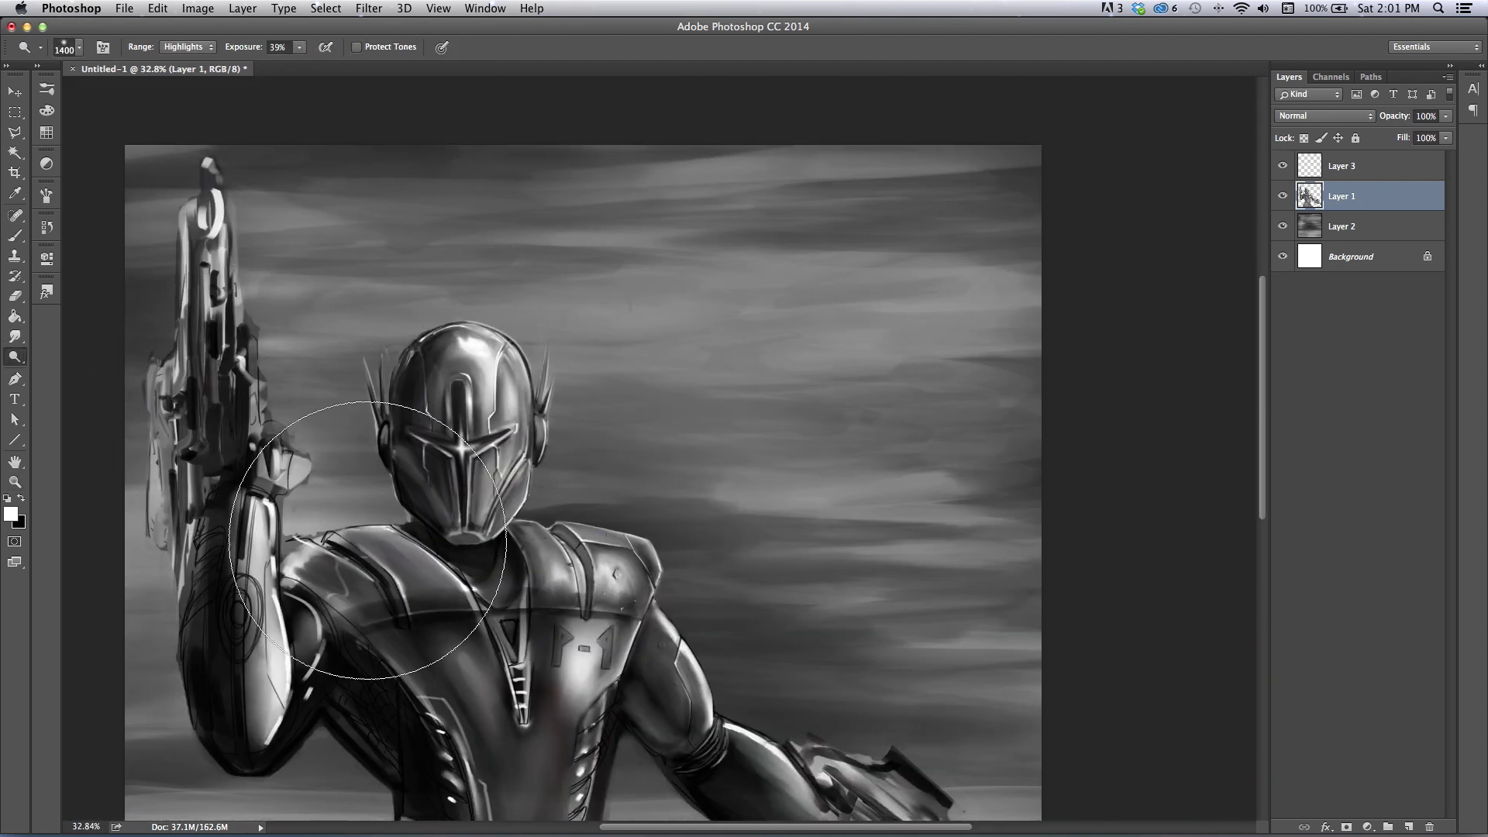
pyautogui.press('[')
pyautogui.press('[')
pyautogui.press('[')
pyautogui.press('[')
pyautogui.press('[')
pyautogui.press('[')
pyautogui.press('[')
pyautogui.press('[')
pyautogui.press('[')
pyautogui.press('[')
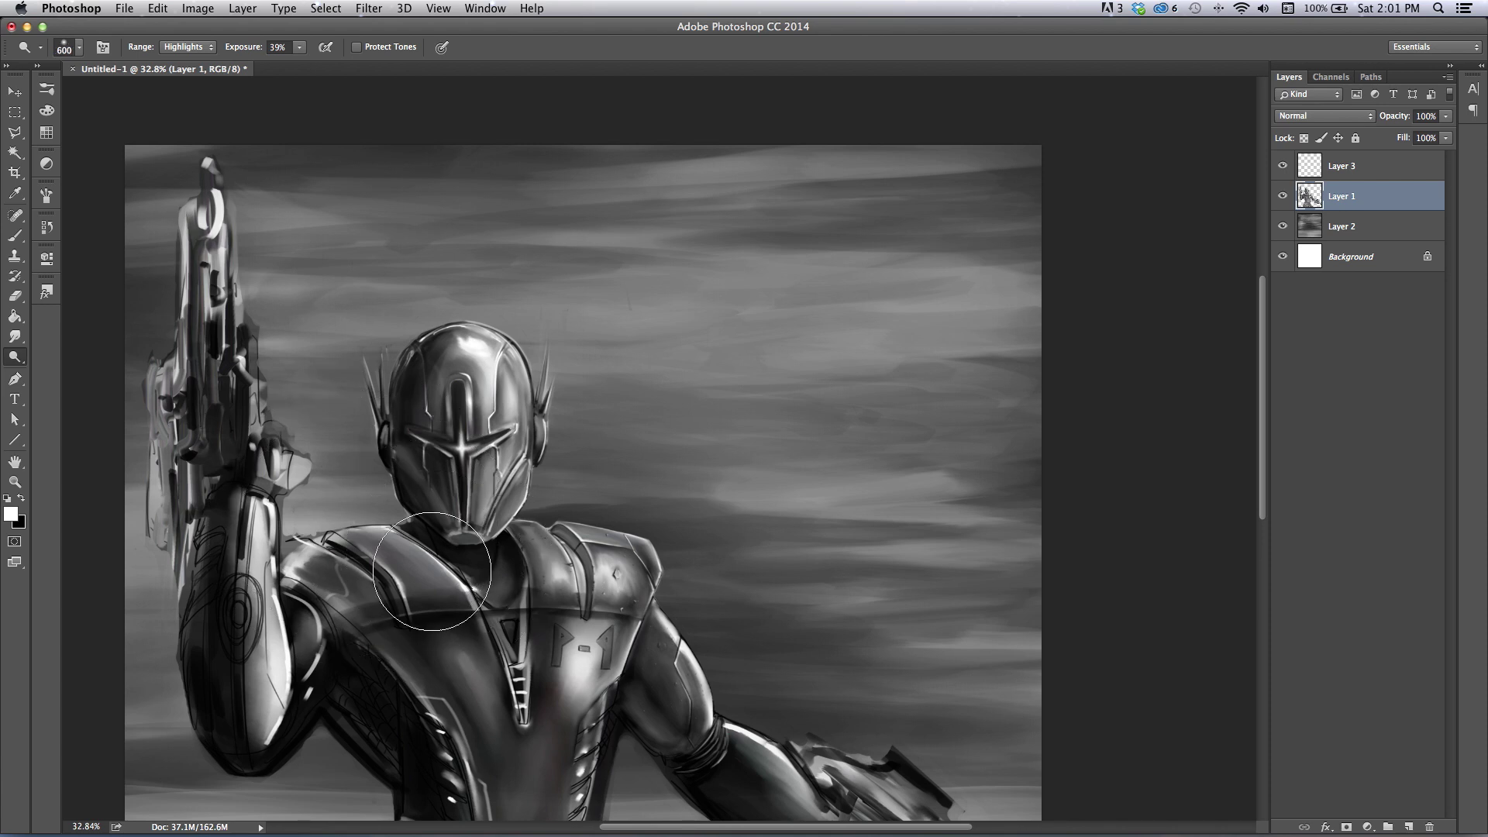
pyautogui.press('[')
pyautogui.moveTo(403, 565); pyautogui.dragTo(447, 609)
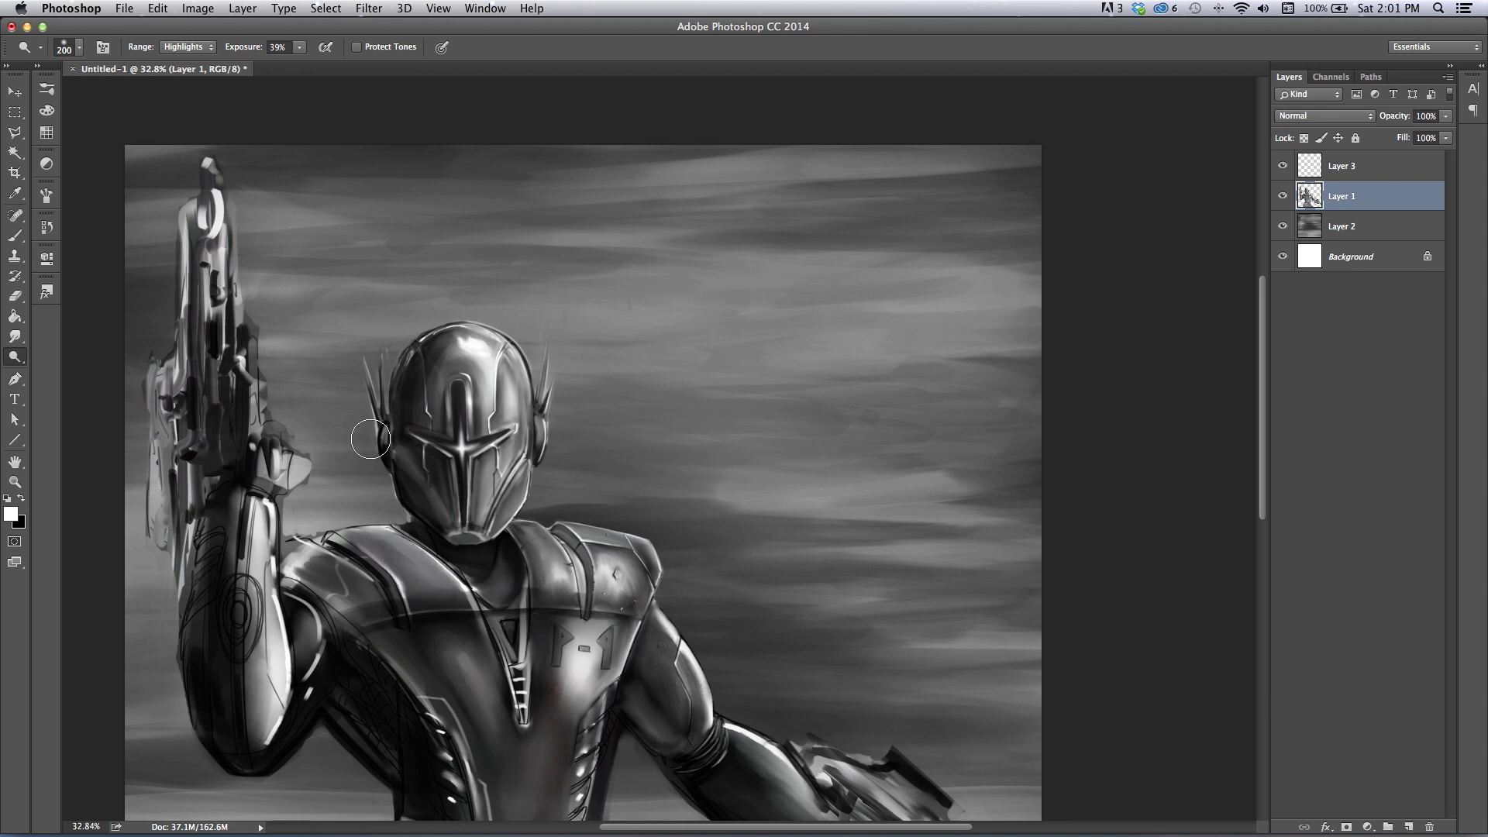
# - Intensify the bright reflections on the raised-arm side's shoulder plate with a Dodge brush of about 150 px
pyautogui.press('[')
pyautogui.press('[')
pyautogui.press('[')
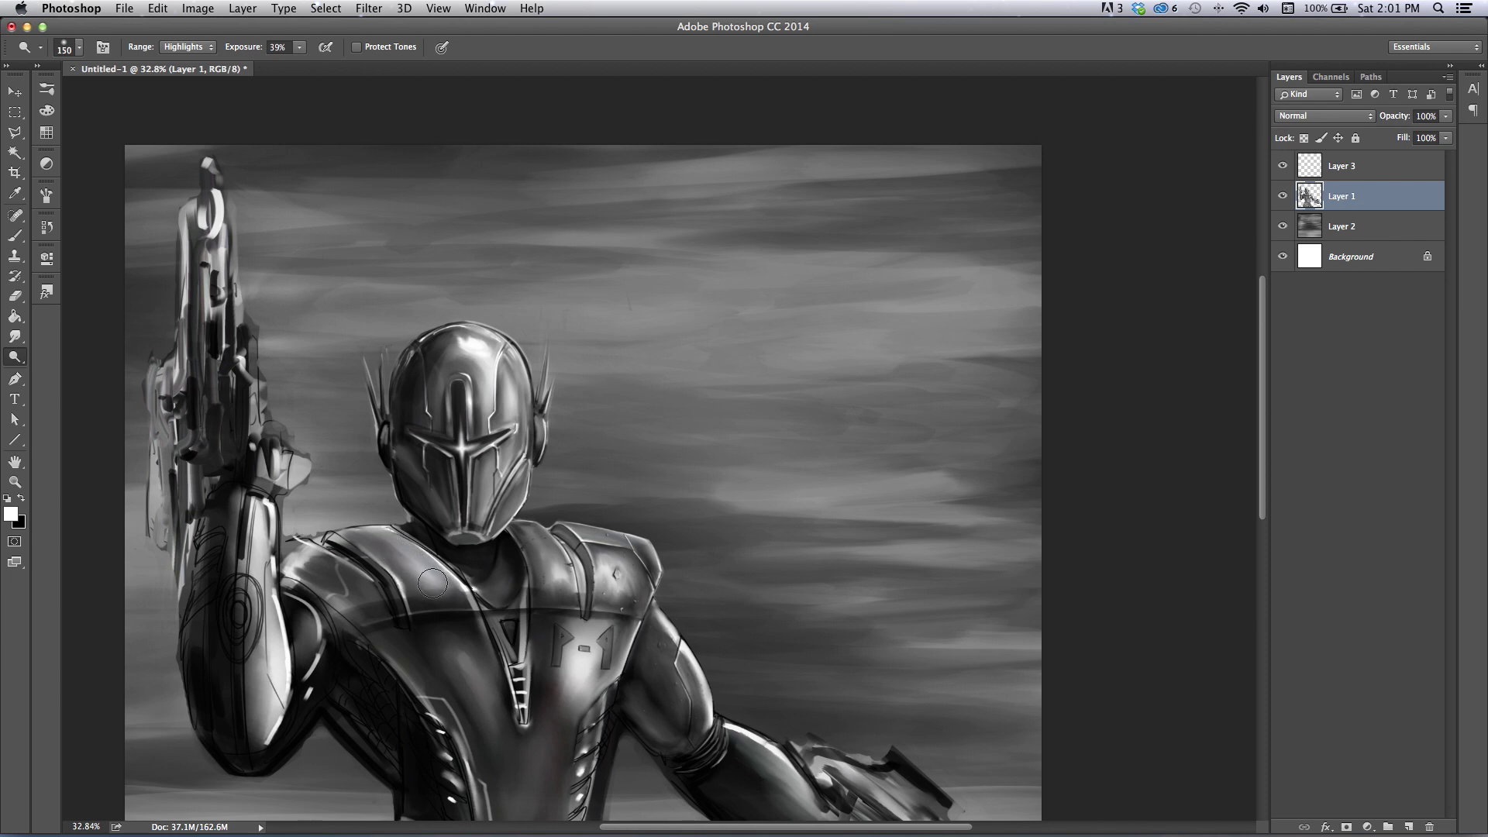
pyautogui.press(']')
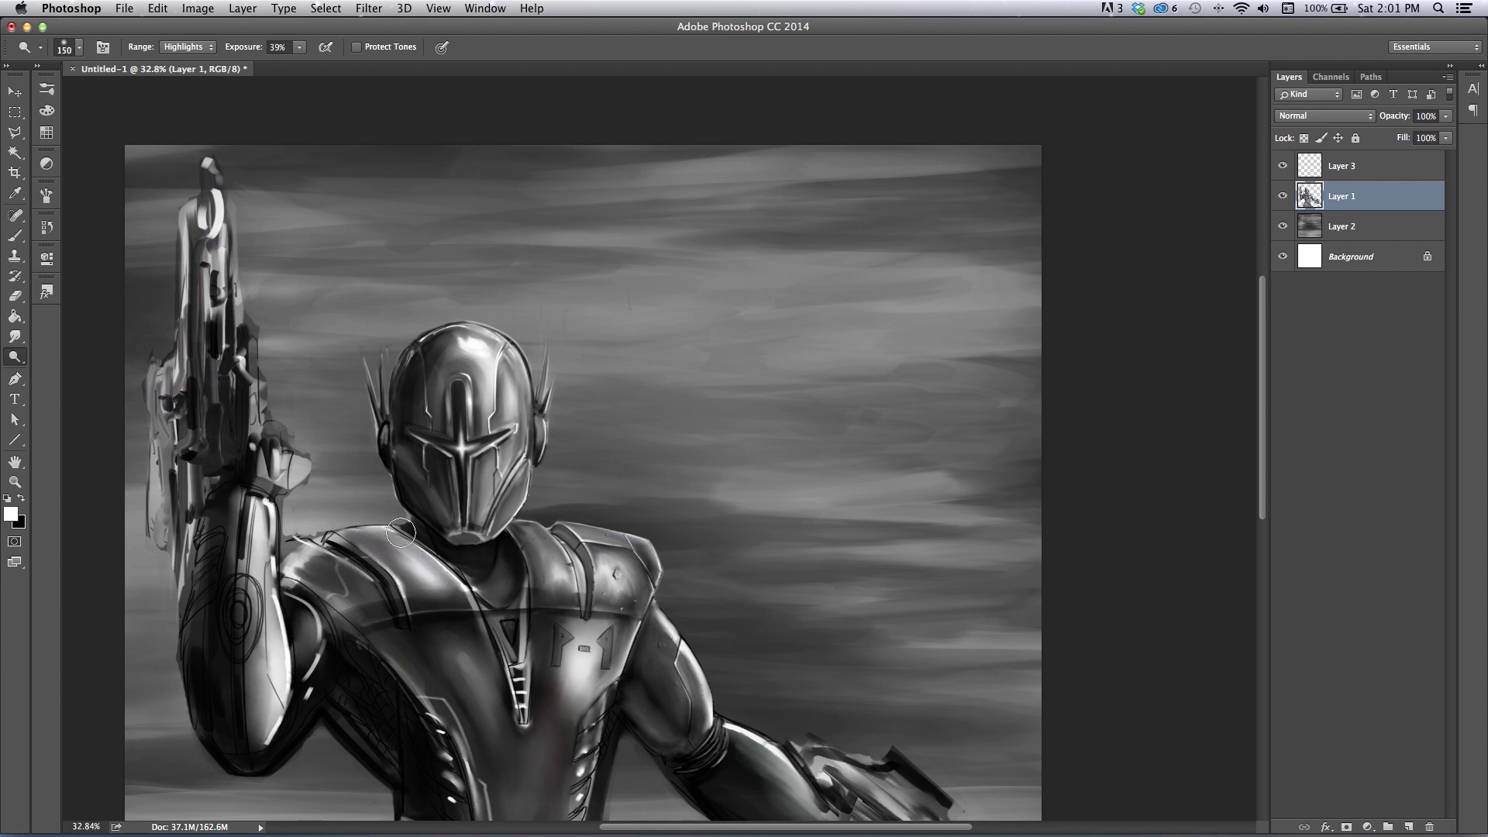
pyautogui.click(47, 196)
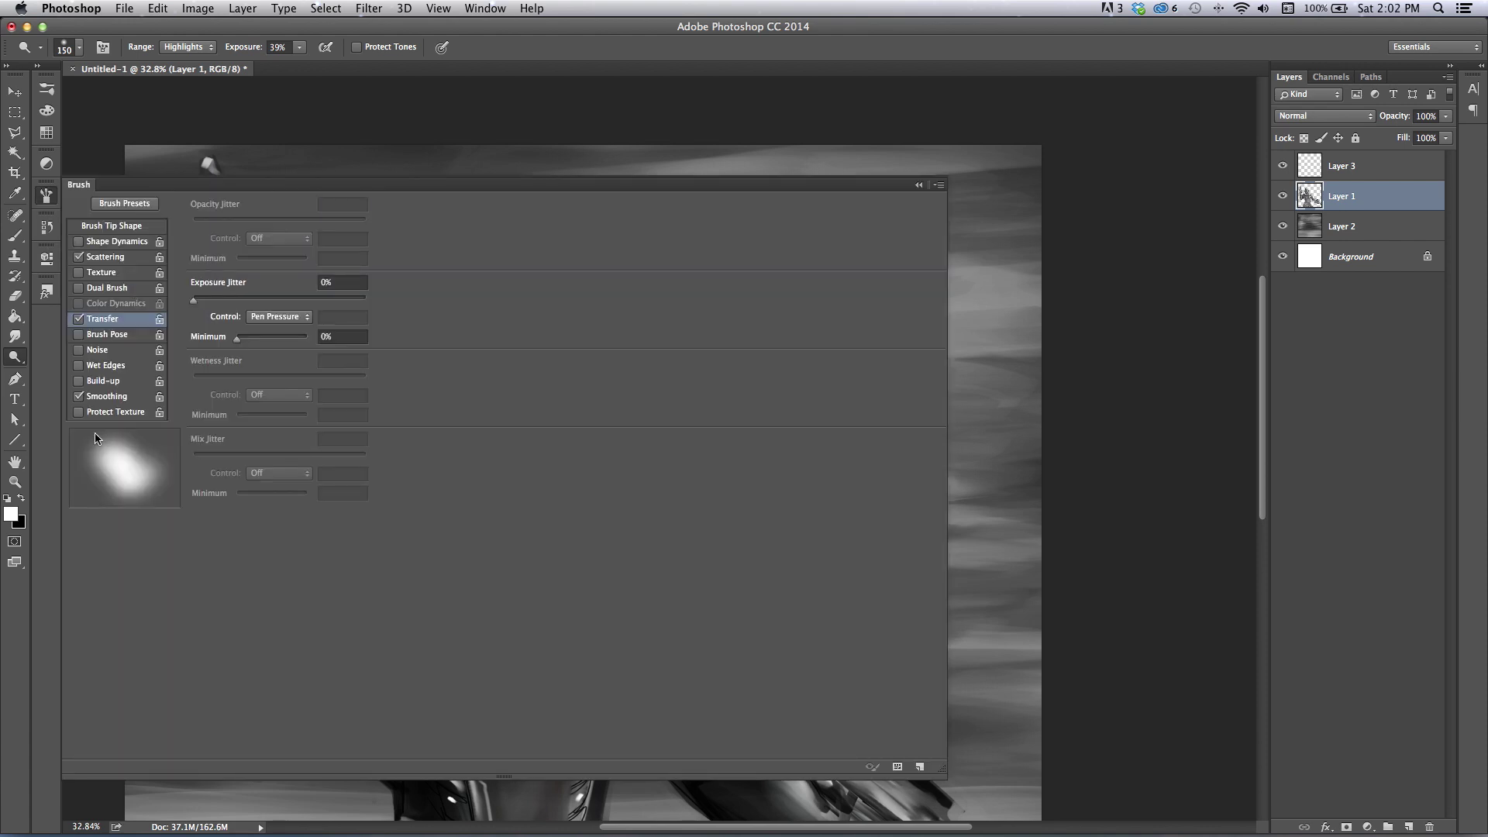
pyautogui.click(47, 198)
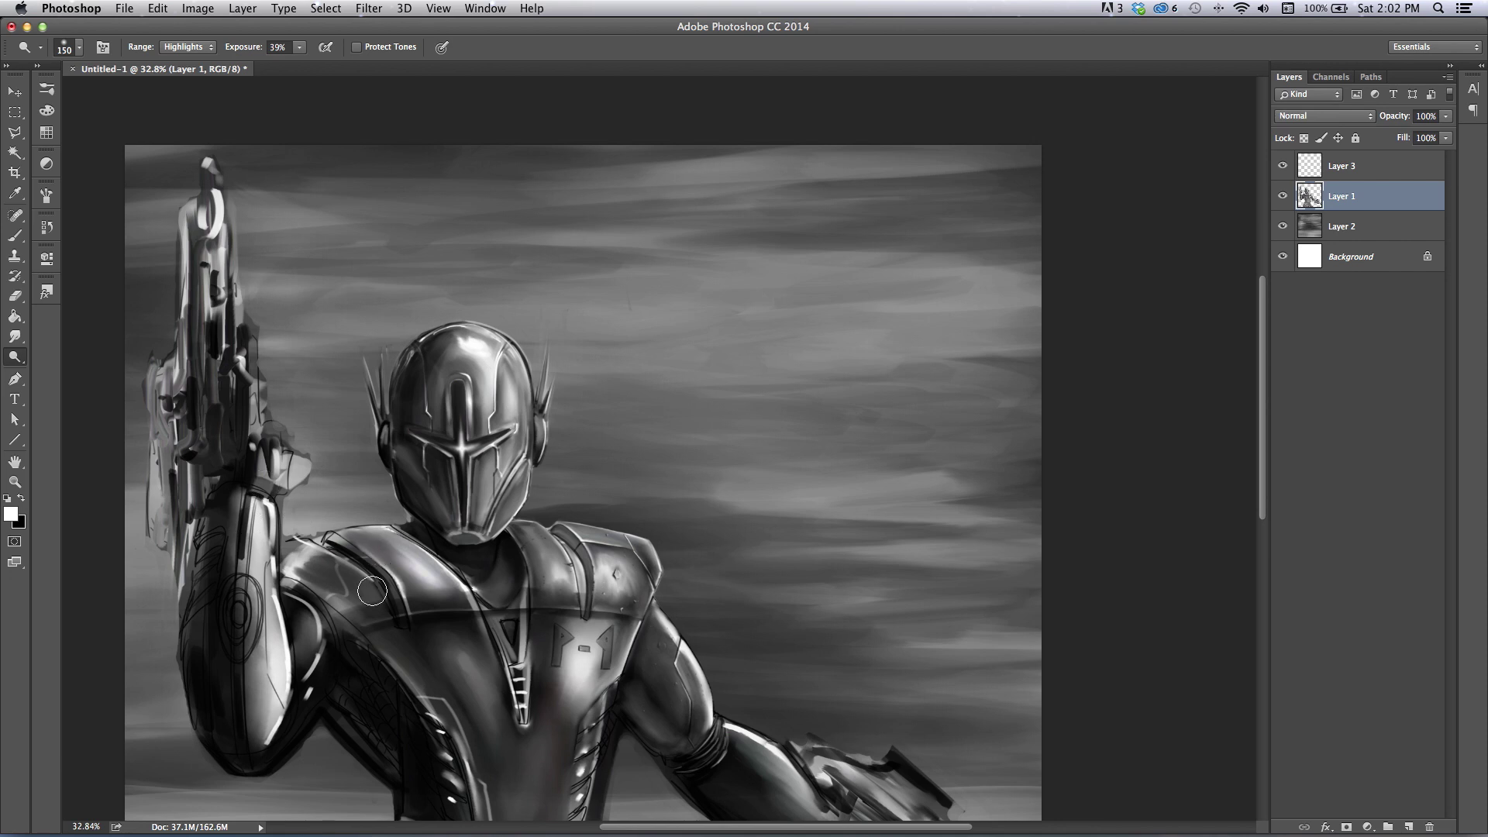
pyautogui.press(']')
pyautogui.press(']')
pyautogui.press(']')
pyautogui.press(']')
pyautogui.press('[')
pyautogui.press('[')
pyautogui.press('[')
pyautogui.press('[')
# - Dodge the highlights of the lowered upper arm and its outer panel with a 150 px brush at 39% exposure
pyautogui.press('z')
pyautogui.moveTo(684, 705); pyautogui.dragTo(684, 705)
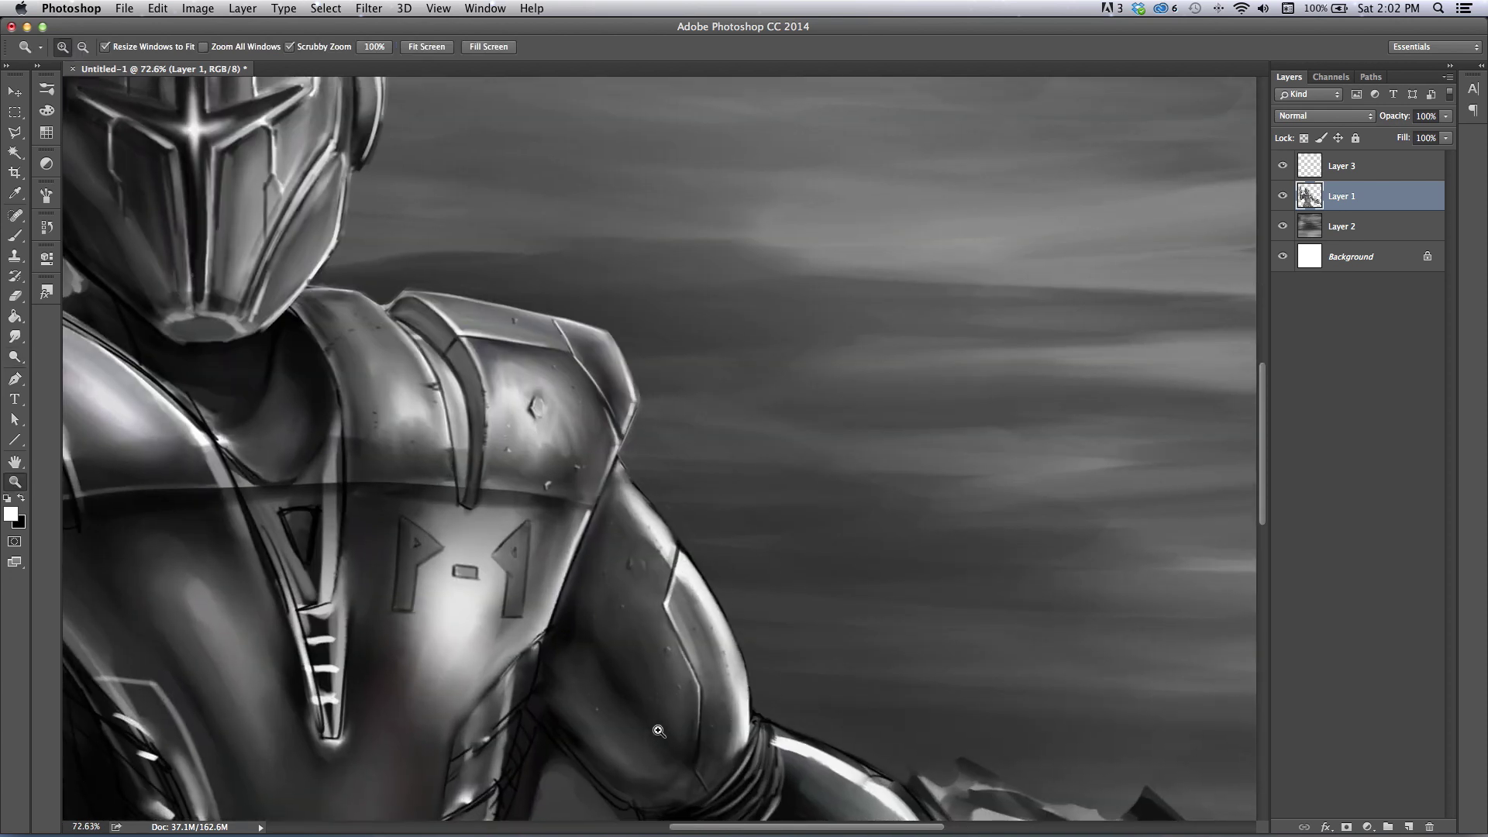
pyautogui.click(15, 357)
pyautogui.moveTo(700, 616); pyautogui.dragTo(625, 740)
pyautogui.moveTo(702, 643)
pyautogui.mouseDown()
pyautogui.moveTo(610, 728)
pyautogui.moveTo(795, 516)
pyautogui.moveTo(575, 758)
pyautogui.moveTo(838, 544)
pyautogui.moveTo(559, 796)
pyautogui.mouseUp()
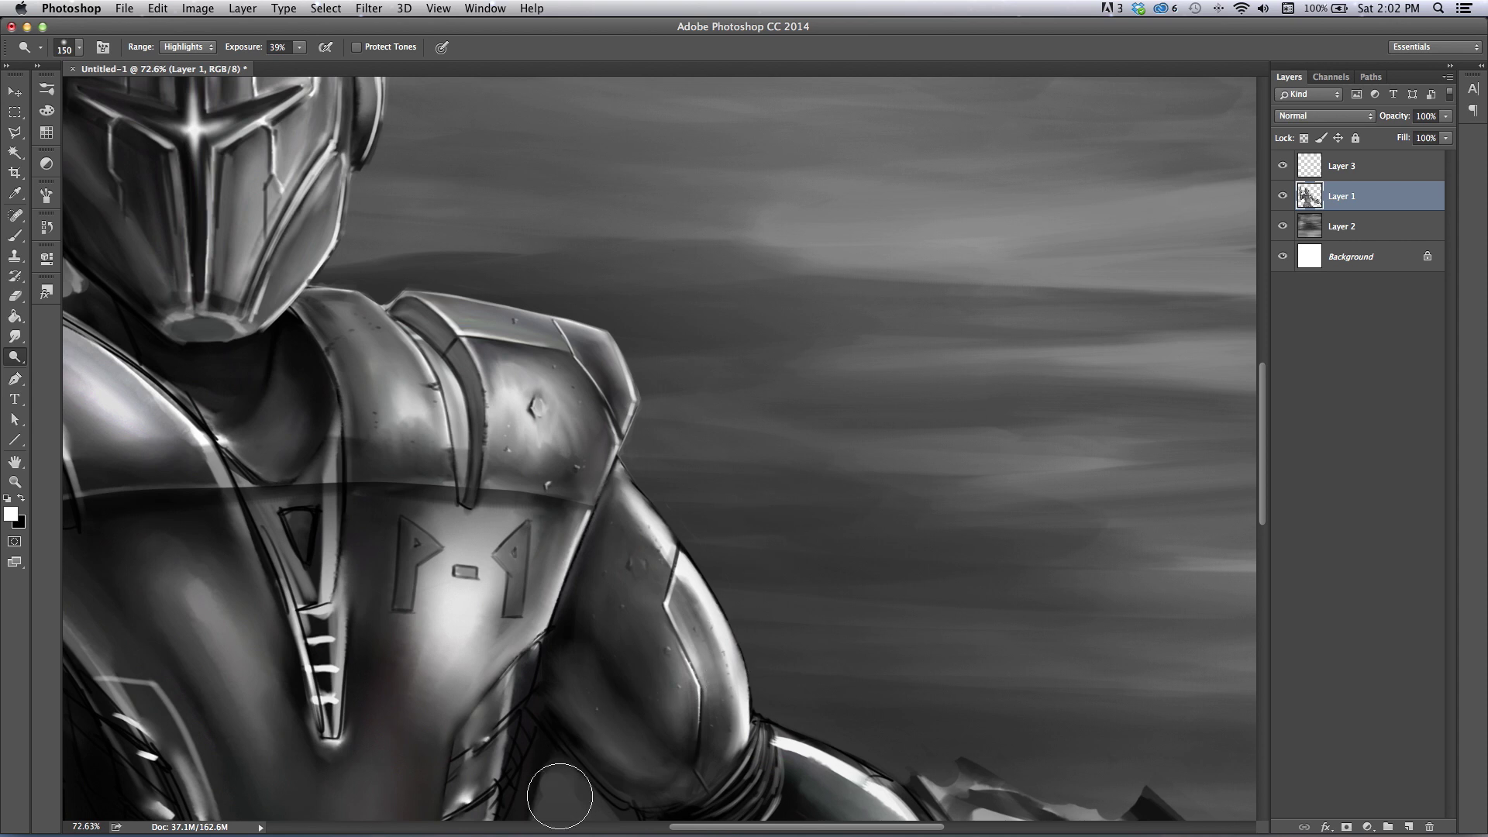
pyautogui.moveTo(694, 637); pyautogui.dragTo(654, 749)
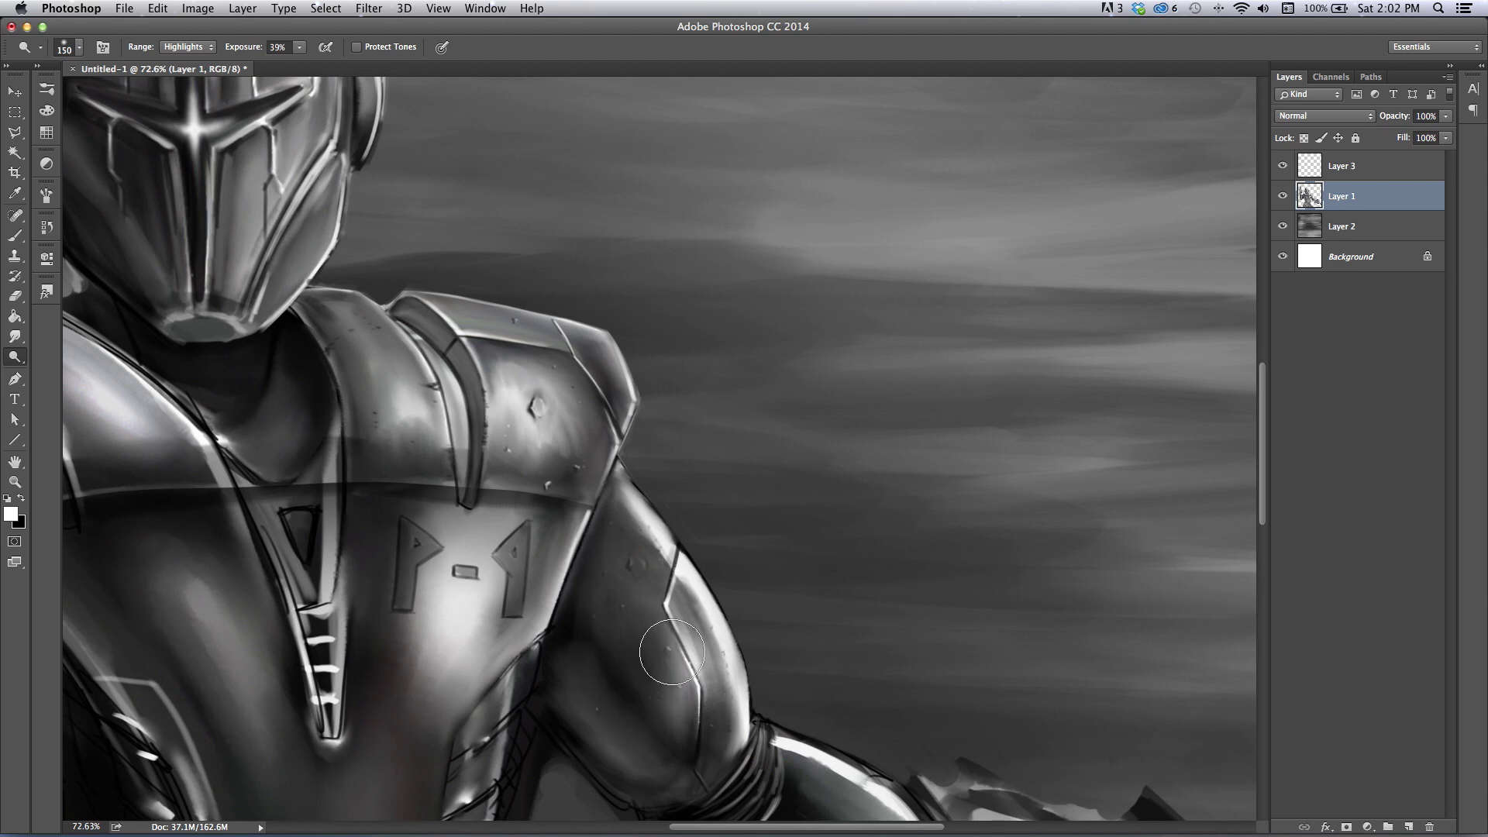
# - Brighten the helmet's highlights using the Dodge tool with a 250 px brush at 39% exposure
pyautogui.click(24, 481)
pyautogui.moveTo(446, 581); pyautogui.dragTo(385, 561)
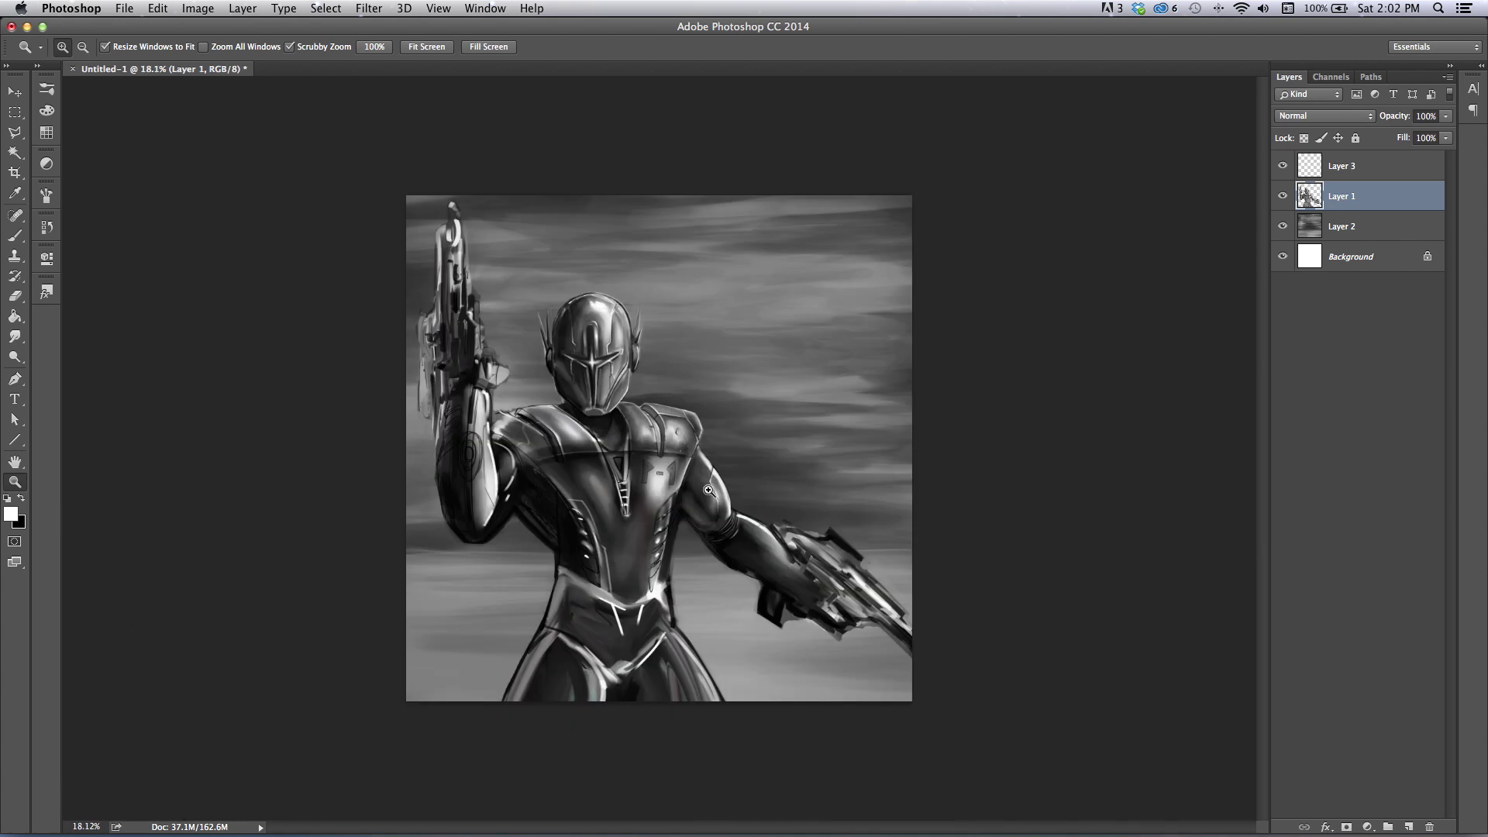
pyautogui.moveTo(657, 471); pyautogui.dragTo(708, 487)
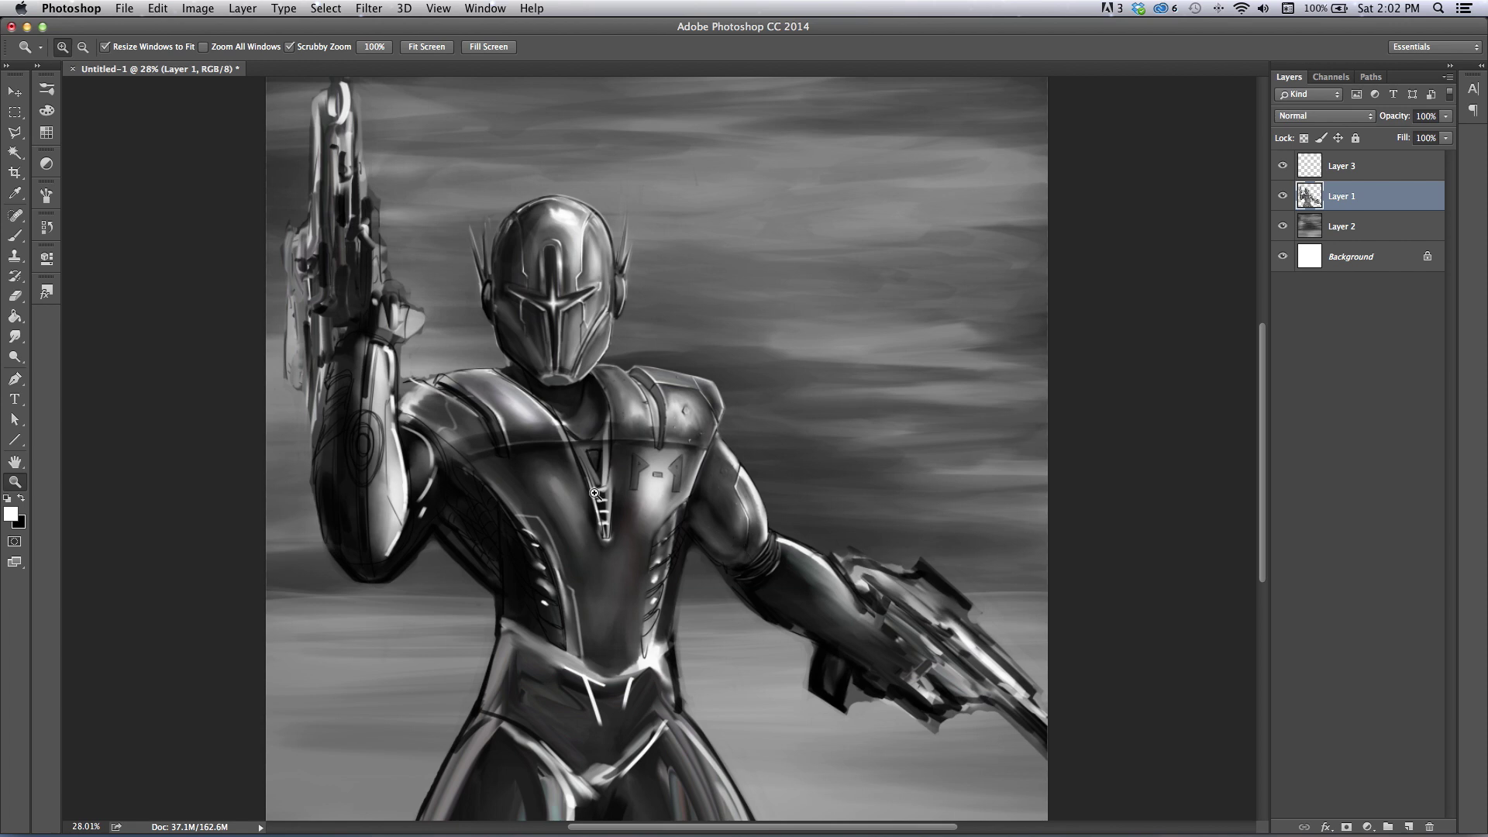
pyautogui.press('o')
pyautogui.press(']')
pyautogui.press(']')
pyautogui.press(']')
pyautogui.moveTo(569, 193)
pyautogui.mouseDown()
pyautogui.moveTo(630, 328)
pyautogui.moveTo(592, 213)
pyautogui.moveTo(610, 320)
pyautogui.moveTo(694, 374)
pyautogui.moveTo(756, 498)
pyautogui.moveTo(655, 387)
pyautogui.mouseUp()
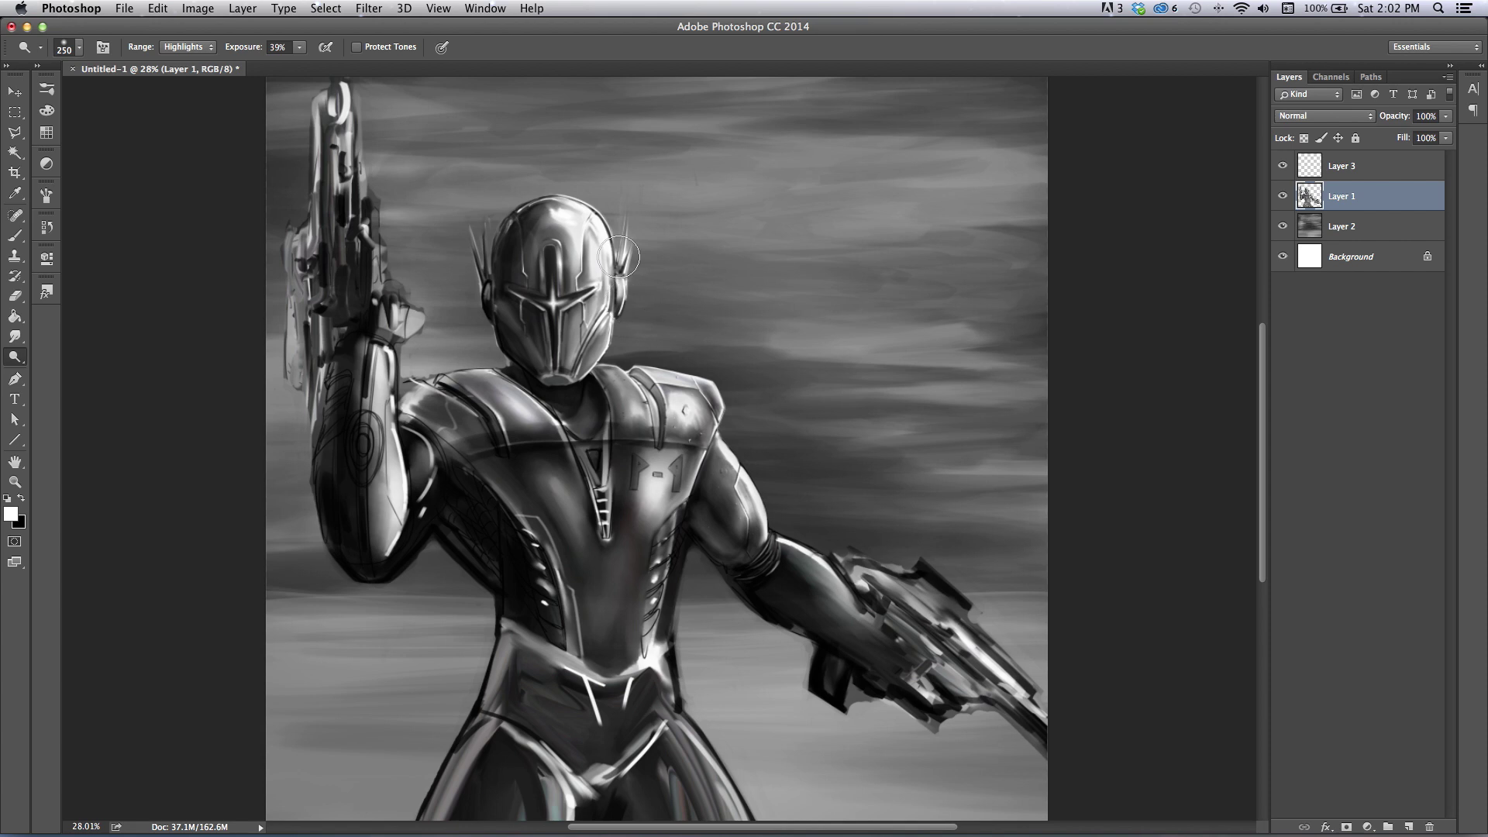
# - Equip the Brush tool with the Painting – Chalk Marker preset for reworking the lowered gun
pyautogui.click(17, 478)
pyautogui.moveTo(402, 456); pyautogui.dragTo(295, 437)
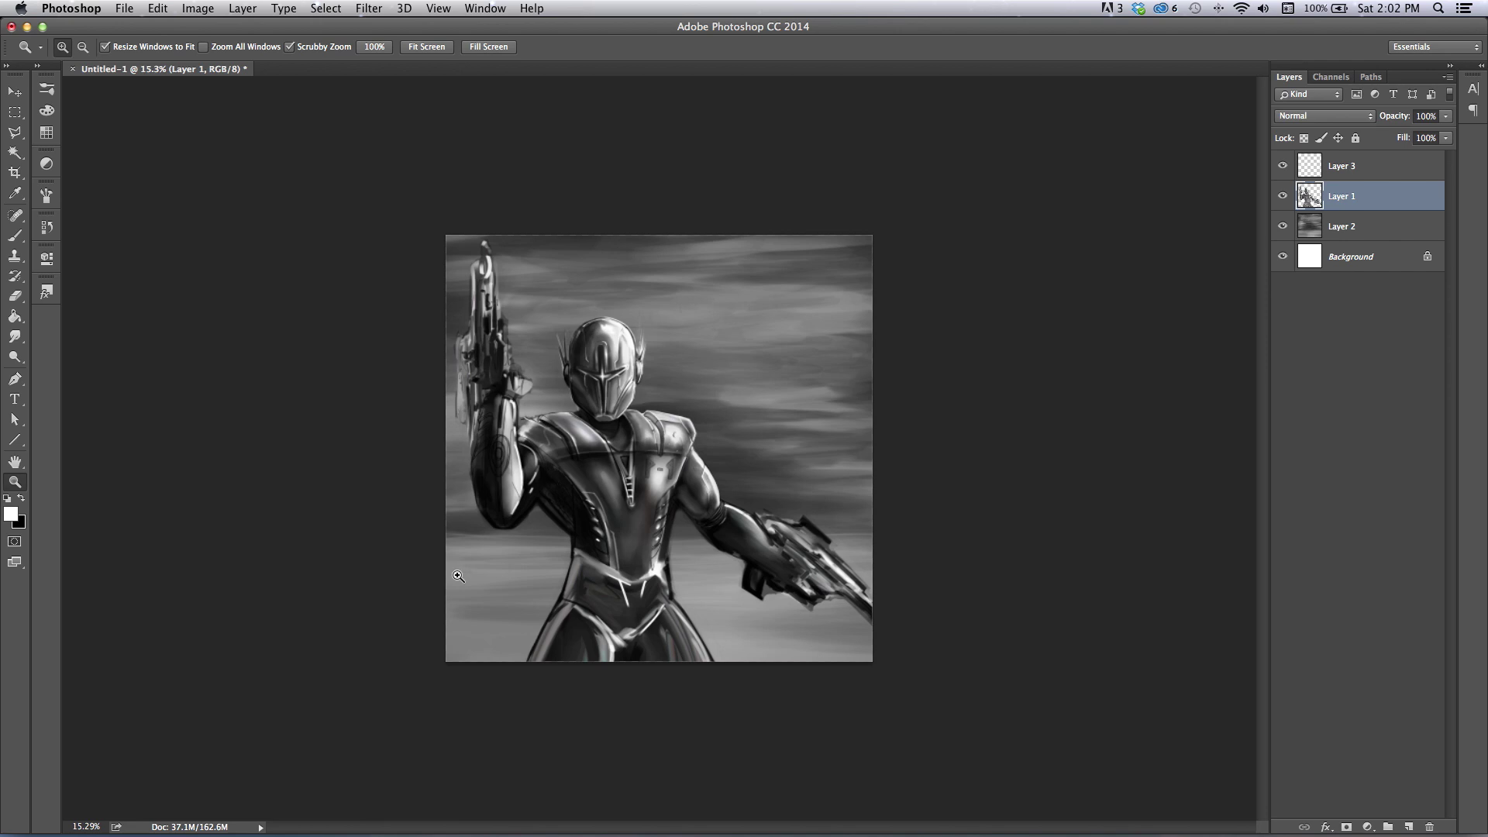
pyautogui.click(629, 395)
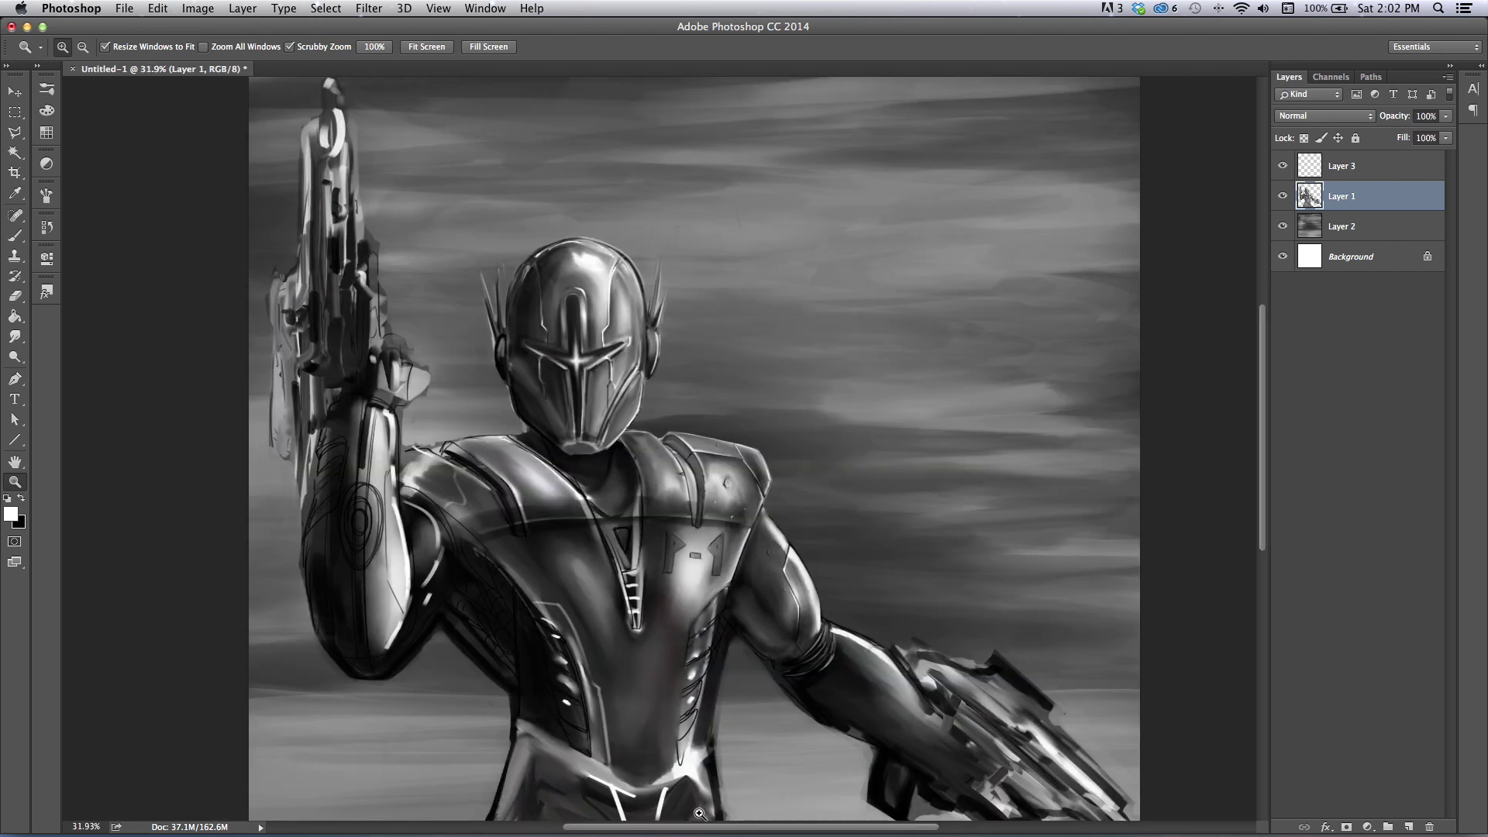
pyautogui.moveTo(663, 451); pyautogui.dragTo(721, 692)
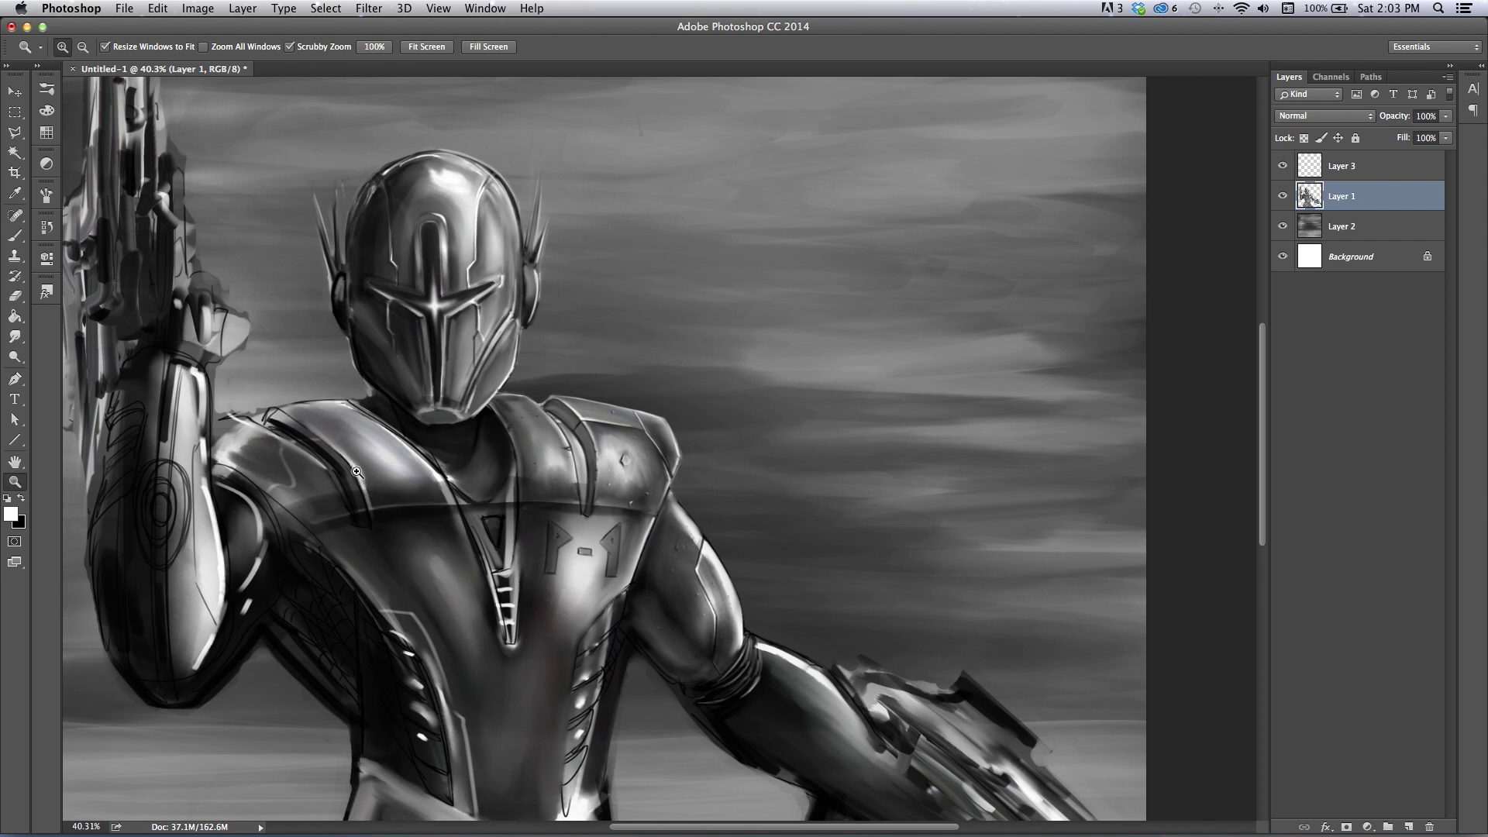
pyautogui.moveTo(649, 648); pyautogui.dragTo(572, 498)
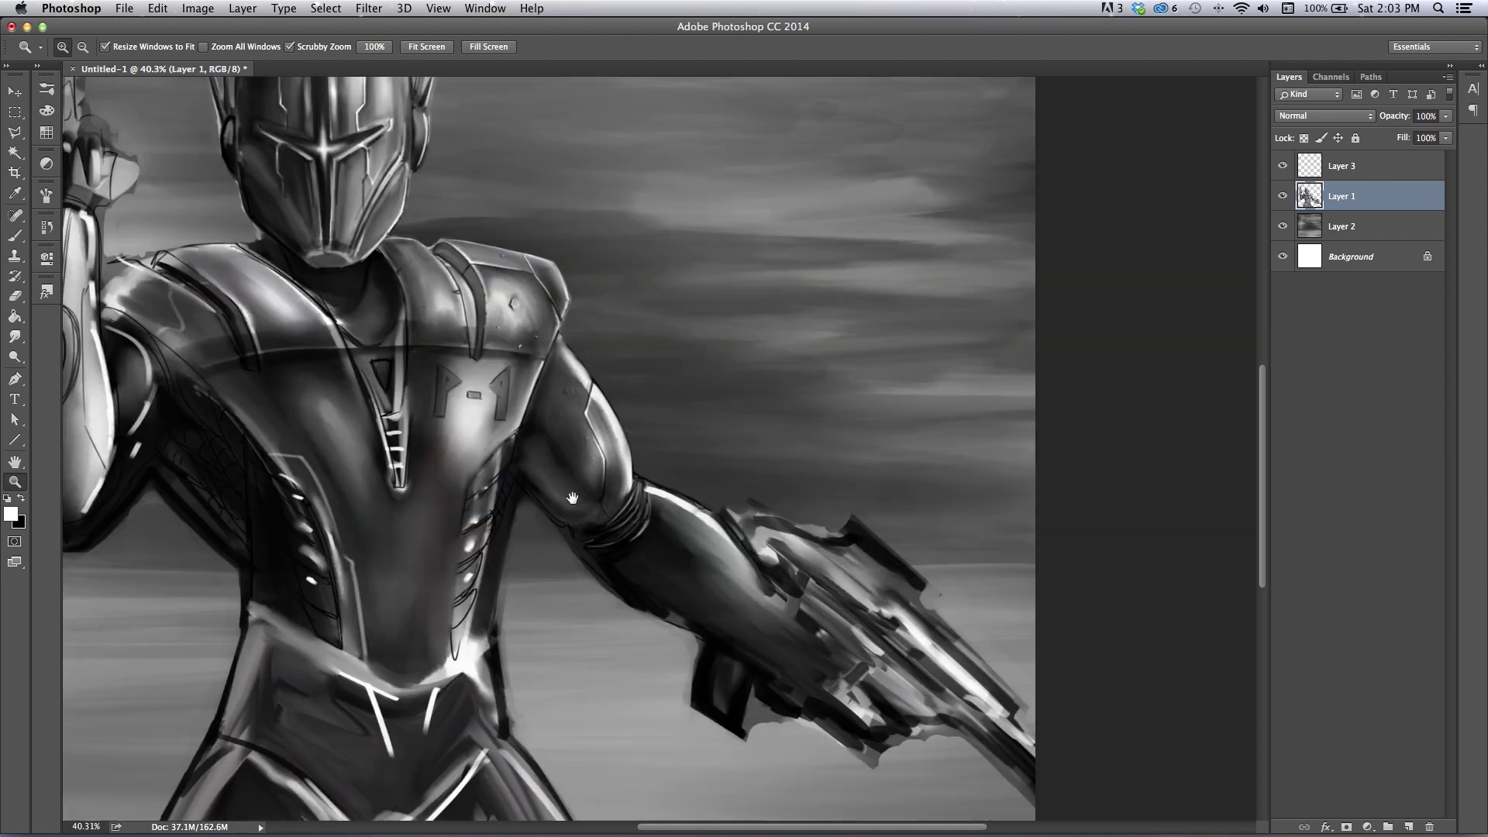
pyautogui.click(17, 237)
pyautogui.click(79, 48)
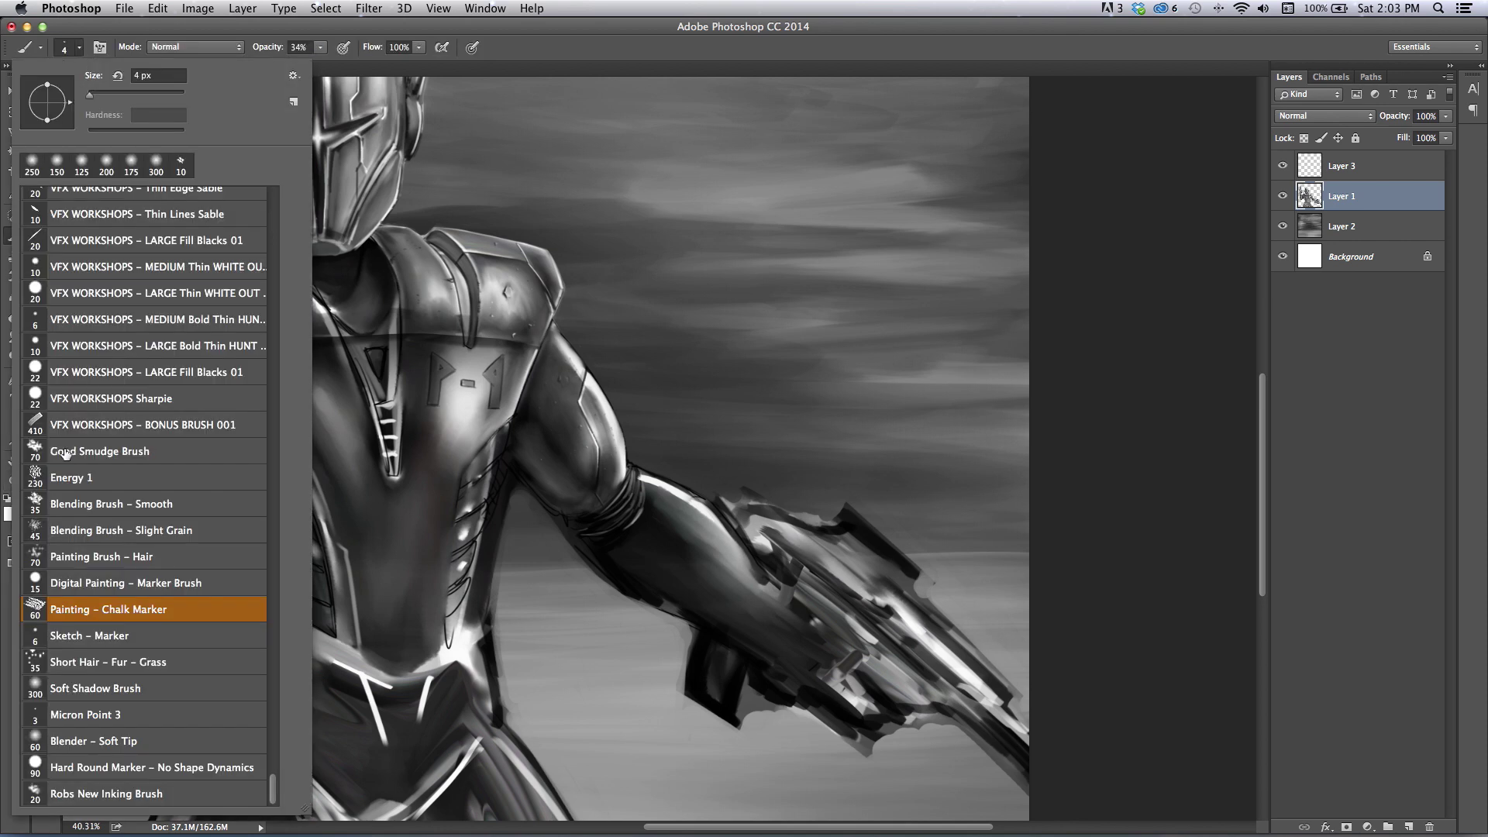
pyautogui.click(77, 609)
pyautogui.click(1048, 557)
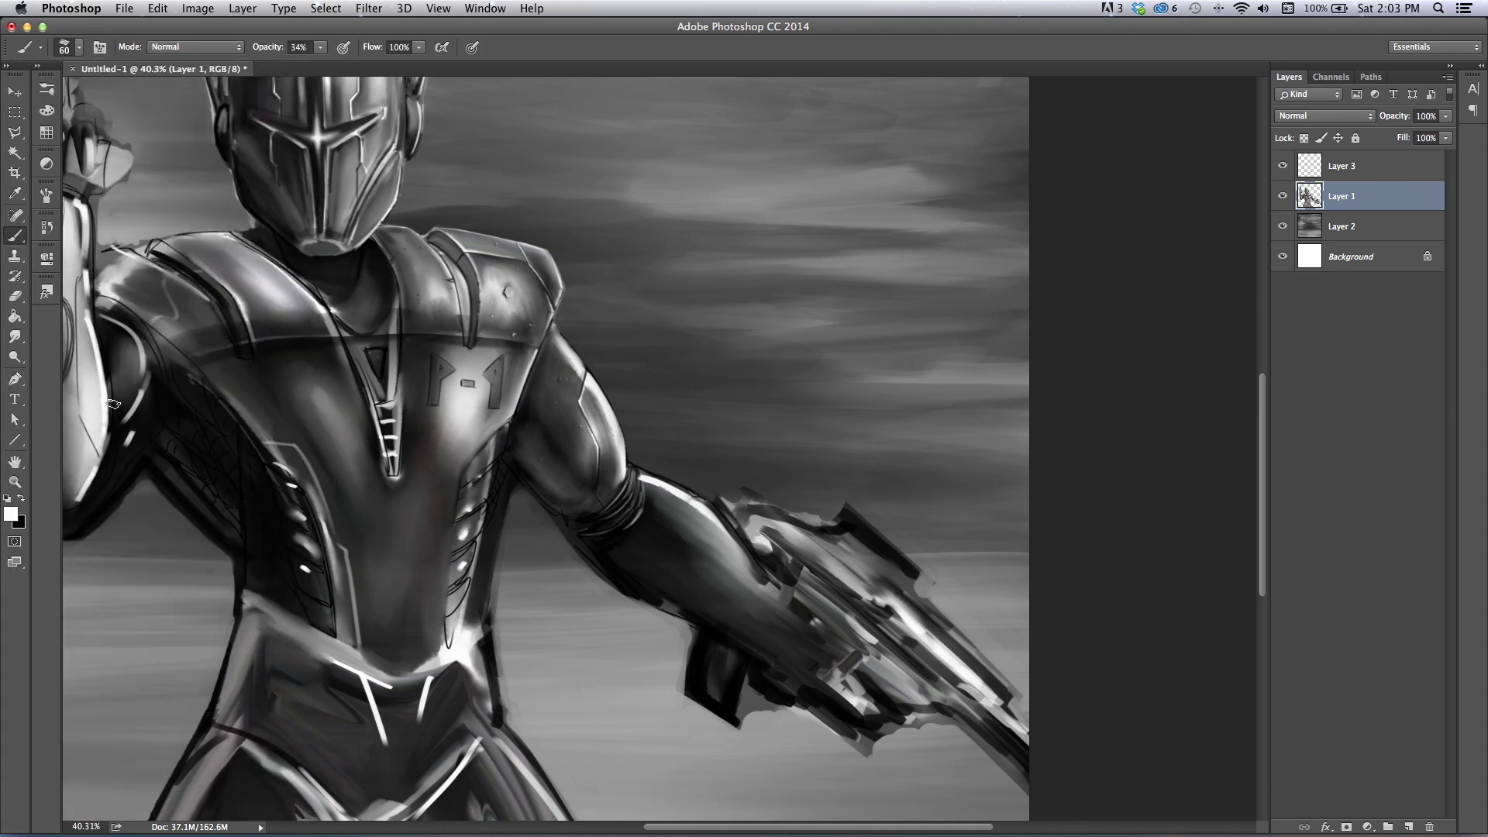
# - Paint white chalk-marker strokes along the lowered gun's barrel and upper body at 34% opacity, reducing the brush from 60 to 45 px
pyautogui.click(19, 500)
pyautogui.click(16, 500)
pyautogui.moveTo(806, 557); pyautogui.dragTo(875, 607)
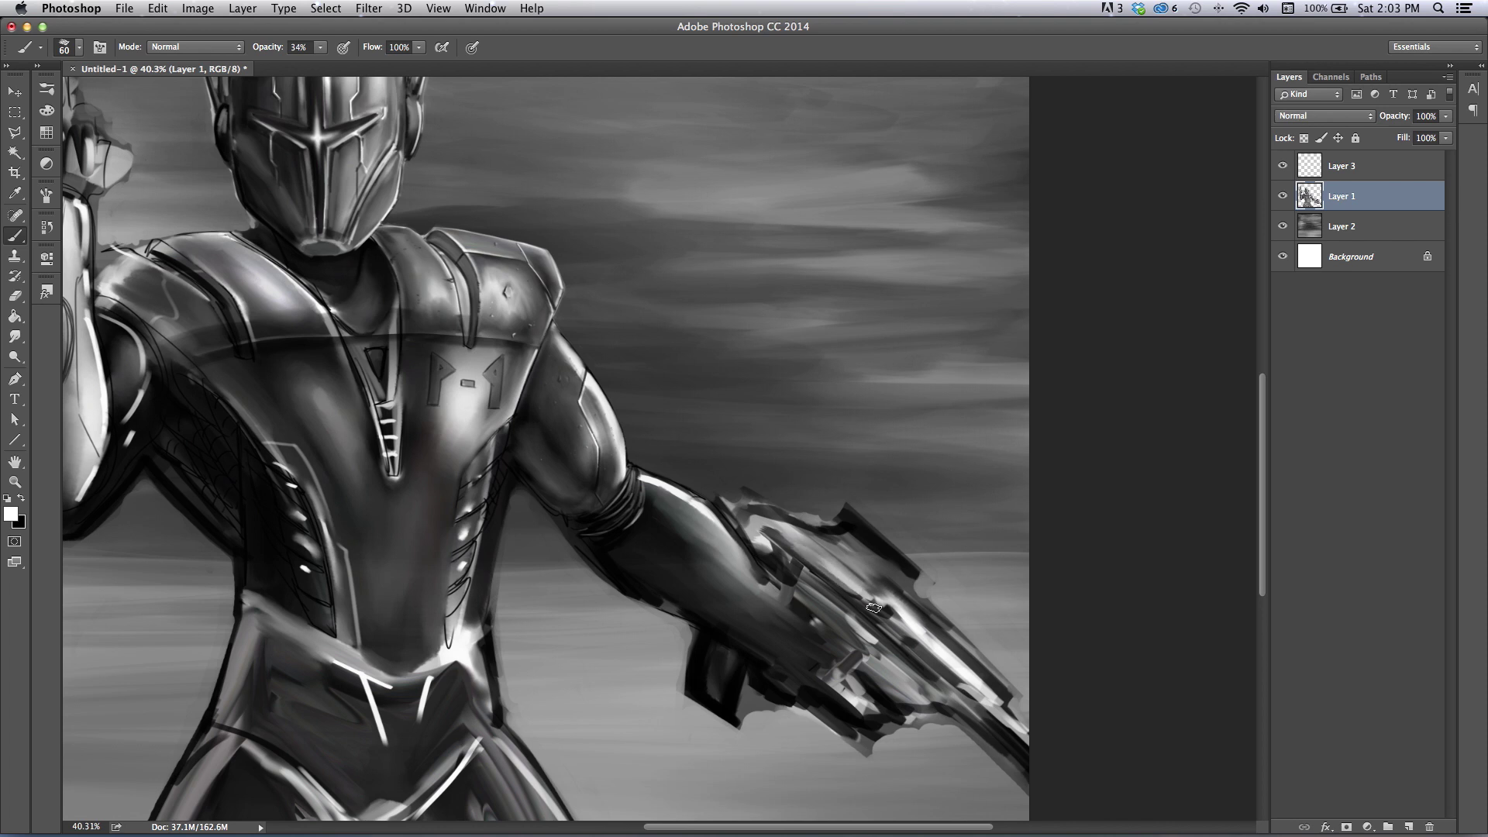
pyautogui.moveTo(803, 550); pyautogui.dragTo(957, 659)
pyautogui.press('[')
pyautogui.moveTo(856, 557); pyautogui.dragTo(899, 572)
pyautogui.moveTo(851, 528)
pyautogui.mouseDown()
pyautogui.moveTo(973, 652)
pyautogui.moveTo(987, 711)
pyautogui.mouseUp()
pyautogui.moveTo(912, 667); pyautogui.dragTo(931, 681)
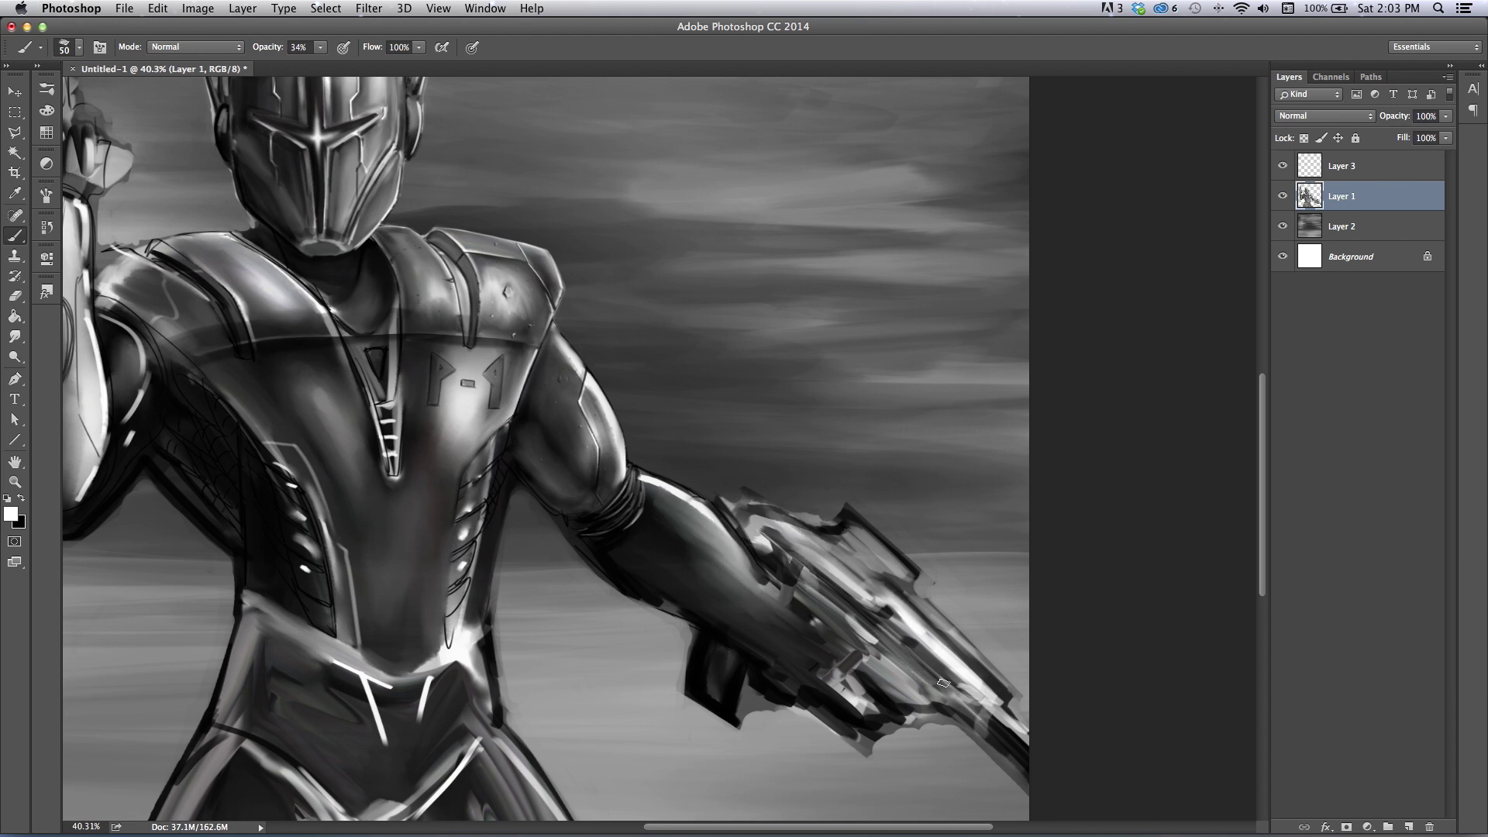
pyautogui.moveTo(807, 558)
pyautogui.mouseDown()
pyautogui.moveTo(795, 587)
pyautogui.moveTo(814, 557)
pyautogui.moveTo(876, 603)
pyautogui.mouseUp()
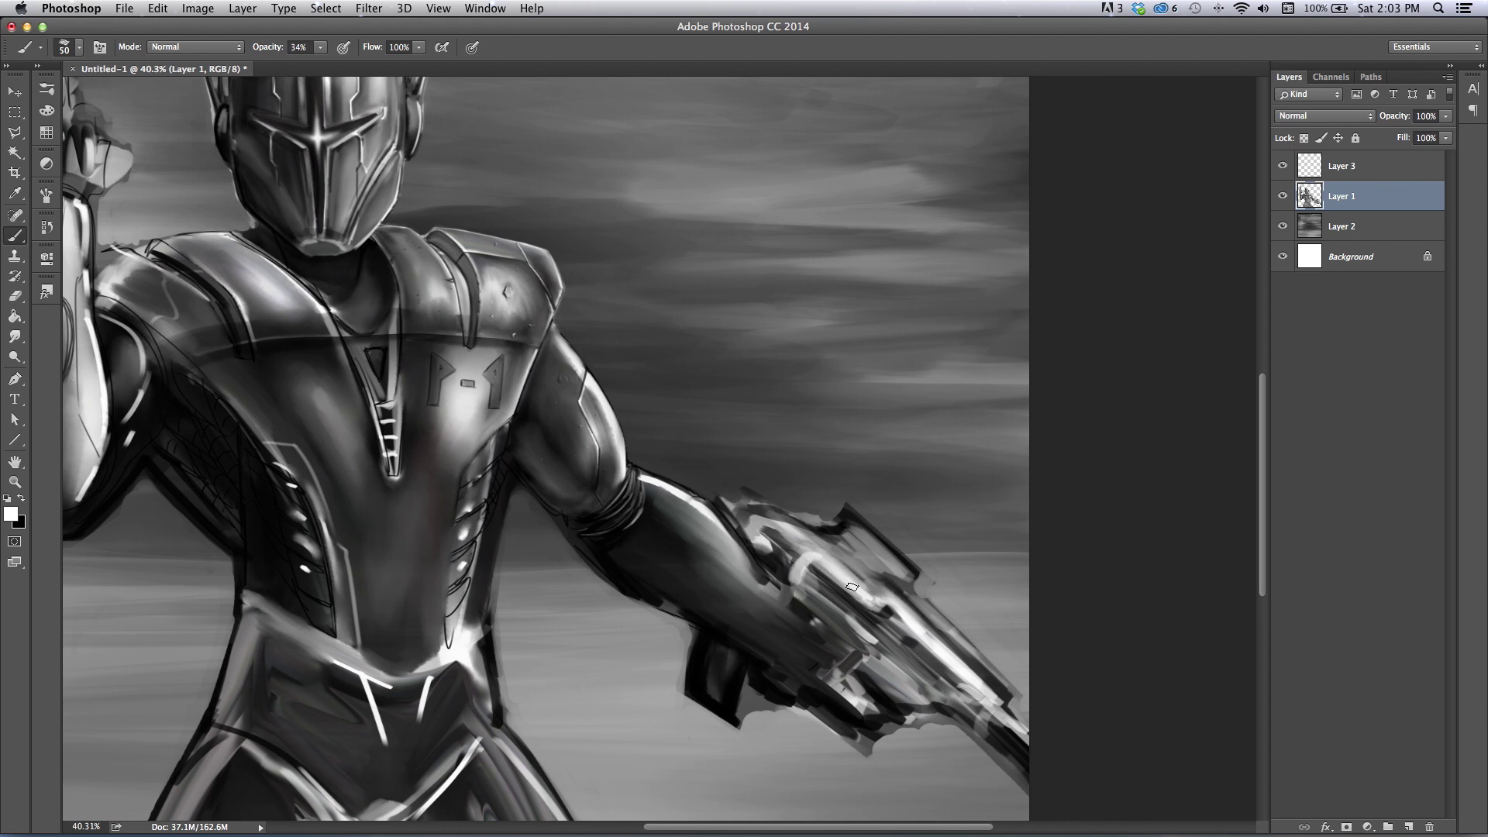
pyautogui.moveTo(794, 581); pyautogui.dragTo(805, 560)
pyautogui.moveTo(739, 502)
pyautogui.mouseDown()
pyautogui.moveTo(766, 509)
pyautogui.moveTo(741, 524)
pyautogui.mouseUp()
pyautogui.press('[')
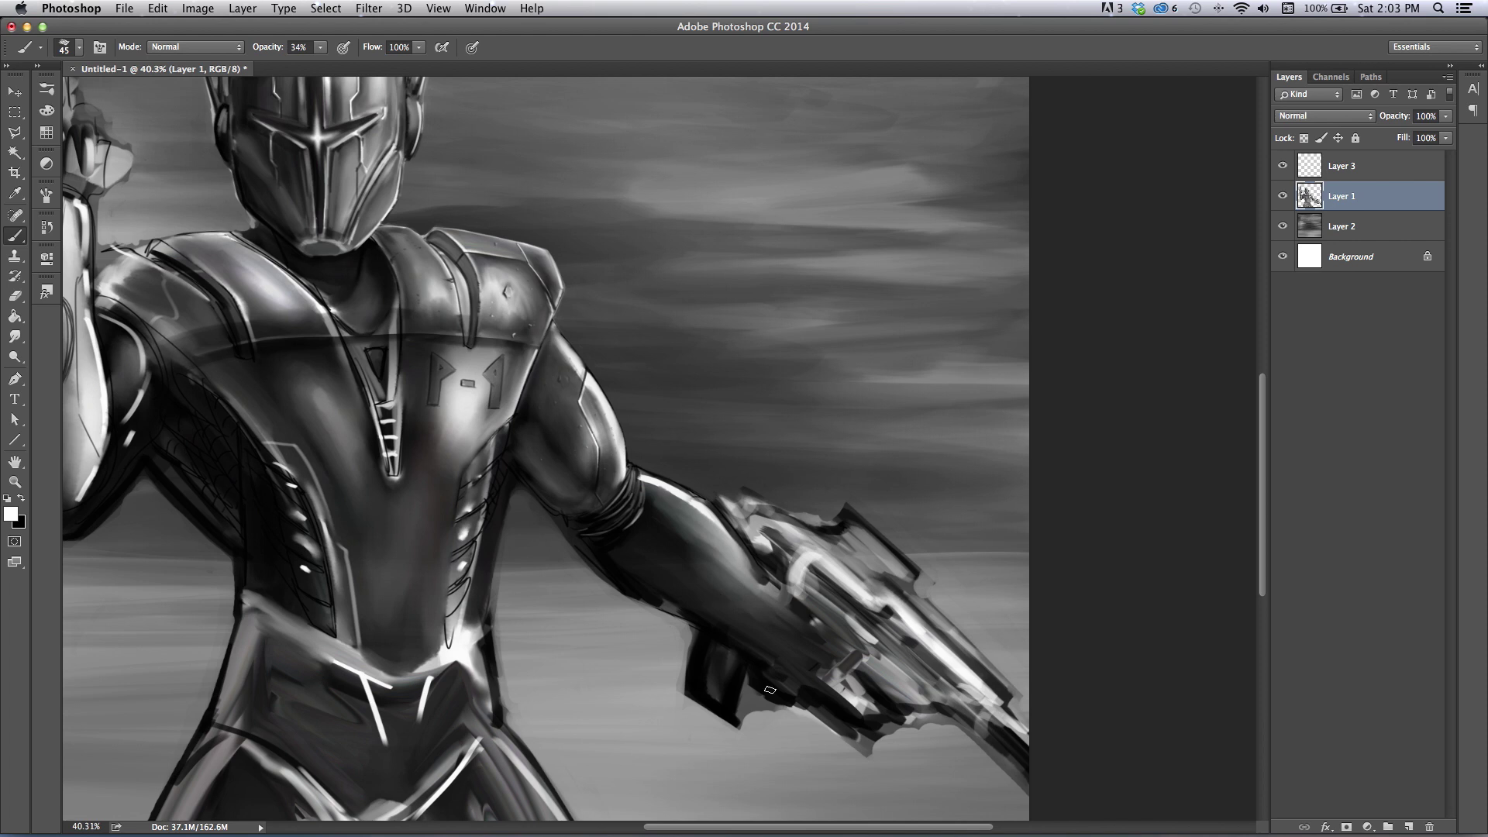
# - Add light strokes to the lowered forearm and the gun's underside, reducing the chalk-marker brush to 35 px
pyautogui.moveTo(729, 646)
pyautogui.mouseDown()
pyautogui.moveTo(715, 694)
pyautogui.moveTo(781, 648)
pyautogui.moveTo(807, 682)
pyautogui.moveTo(823, 658)
pyautogui.moveTo(876, 692)
pyautogui.mouseUp()
pyautogui.moveTo(860, 672)
pyautogui.mouseDown()
pyautogui.moveTo(739, 575)
pyautogui.moveTo(796, 644)
pyautogui.moveTo(718, 581)
pyautogui.mouseUp()
pyautogui.press('[')
pyautogui.press('[')
pyautogui.moveTo(718, 581)
pyautogui.mouseDown()
pyautogui.moveTo(768, 620)
pyautogui.moveTo(729, 604)
pyautogui.moveTo(763, 649)
pyautogui.moveTo(720, 614)
pyautogui.moveTo(798, 659)
pyautogui.moveTo(783, 606)
pyautogui.moveTo(723, 535)
pyautogui.mouseUp()
pyautogui.moveTo(877, 619); pyautogui.dragTo(939, 678)
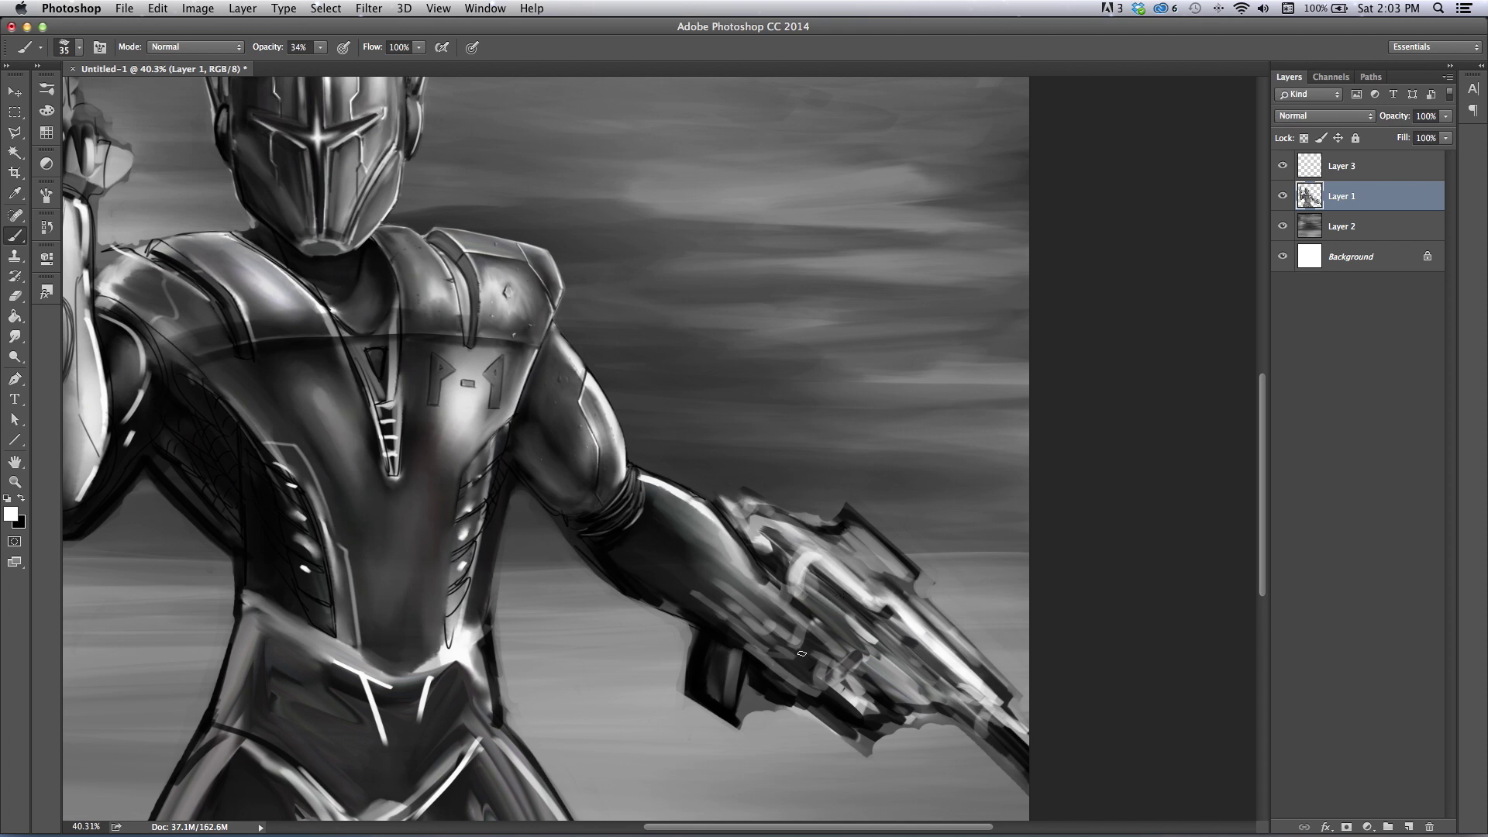
# - Paint black strokes between the light areas of the lowered gun and along its barrel with a 40 px brush
pyautogui.press('x')
pyautogui.moveTo(828, 575); pyautogui.dragTo(862, 604)
pyautogui.press(']')
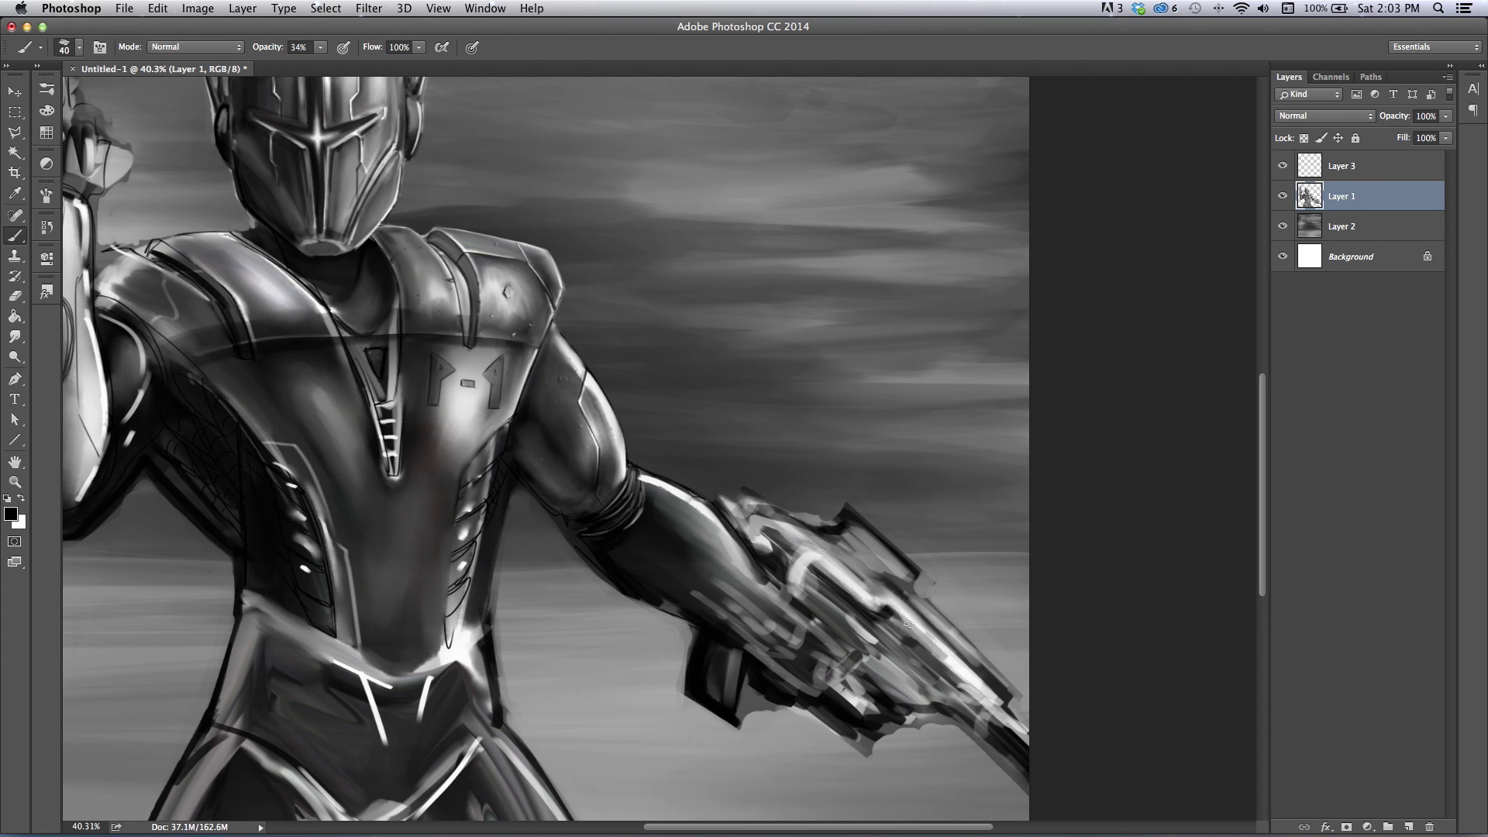
pyautogui.moveTo(941, 636); pyautogui.dragTo(977, 666)
pyautogui.moveTo(856, 552); pyautogui.dragTo(880, 568)
pyautogui.moveTo(814, 637)
pyautogui.mouseDown()
pyautogui.moveTo(877, 657)
pyautogui.moveTo(917, 694)
pyautogui.moveTo(878, 652)
pyautogui.moveTo(977, 725)
pyautogui.moveTo(936, 676)
pyautogui.mouseUp()
pyautogui.moveTo(778, 625); pyautogui.dragTo(736, 591)
pyautogui.moveTo(874, 616)
pyautogui.mouseDown()
pyautogui.moveTo(899, 593)
pyautogui.moveTo(952, 646)
pyautogui.mouseUp()
pyautogui.moveTo(848, 539)
pyautogui.mouseDown()
pyautogui.moveTo(900, 585)
pyautogui.moveTo(889, 573)
pyautogui.mouseUp()
# - Erase the excess paint beneath the lowered gun's barrel with a 20 px eraser at 100% opacity
pyautogui.click(16, 295)
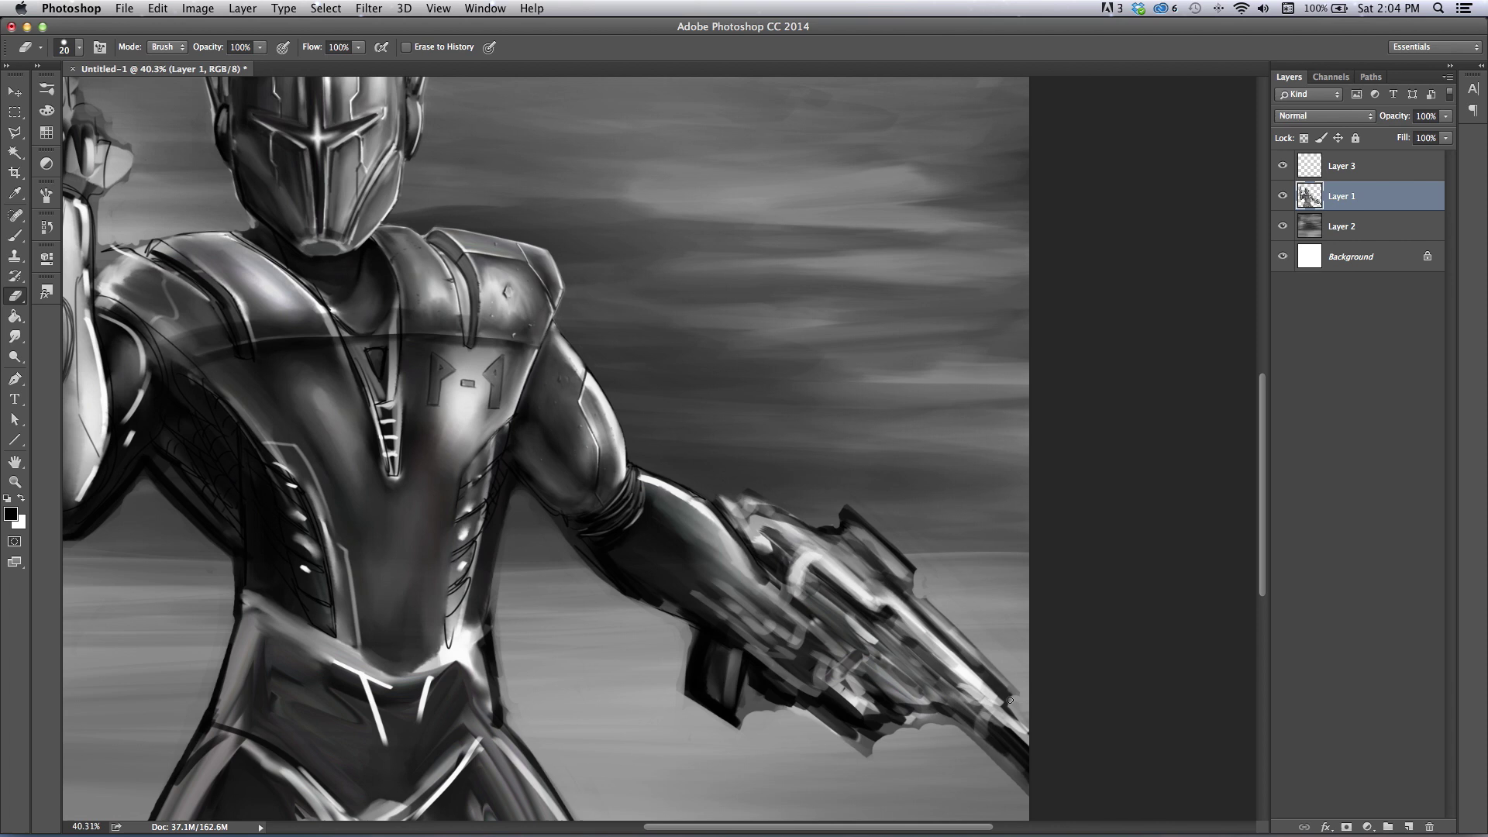
pyautogui.moveTo(950, 729); pyautogui.dragTo(993, 758)
pyautogui.moveTo(932, 695); pyautogui.dragTo(964, 725)
# - Equip the Smudge tool with the Hard Round Marker – No Shape Dynamics preset and check its transfer settings
pyautogui.click(17, 336)
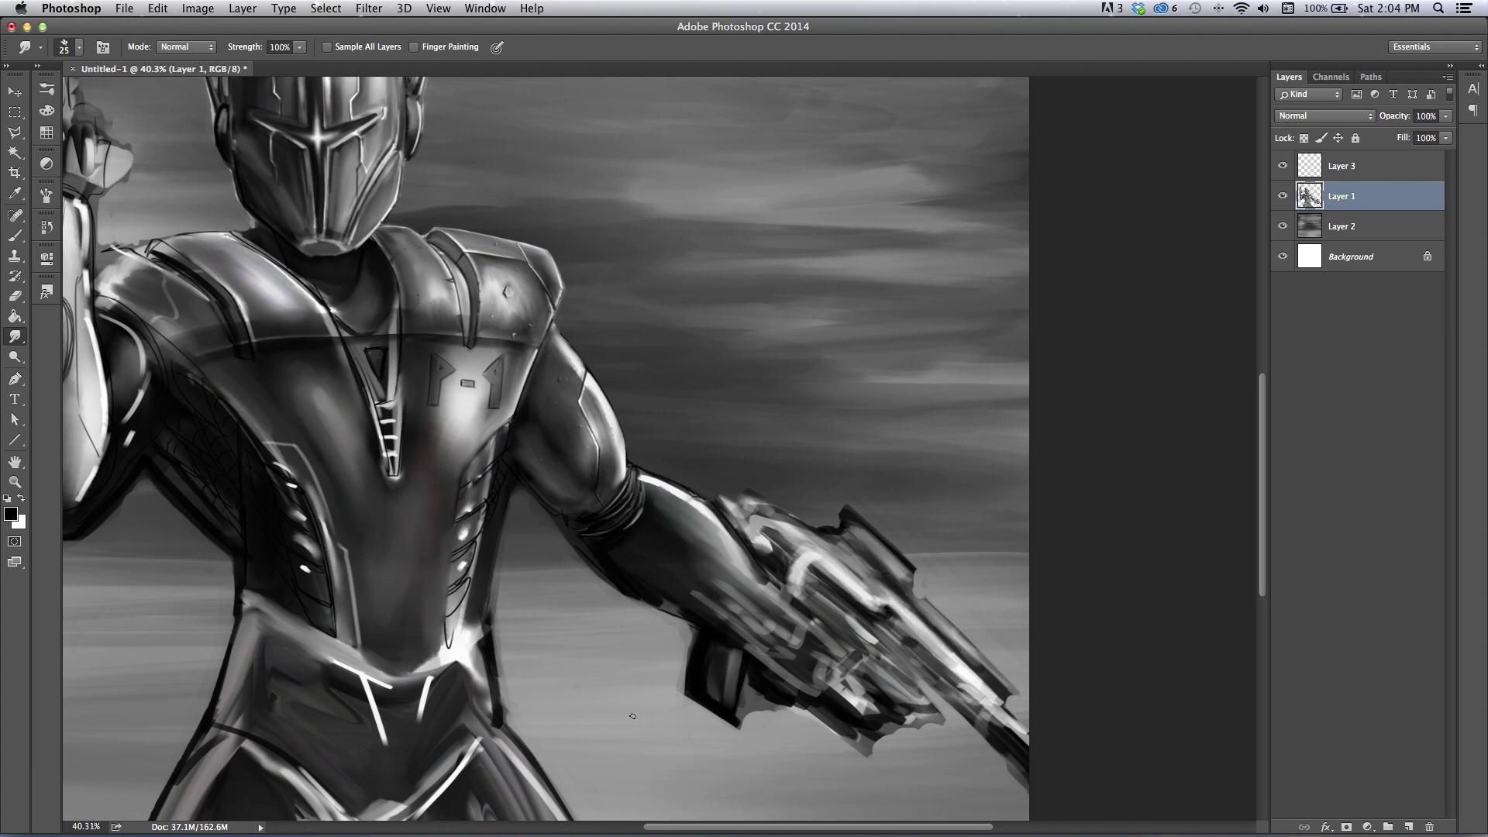
pyautogui.click(78, 47)
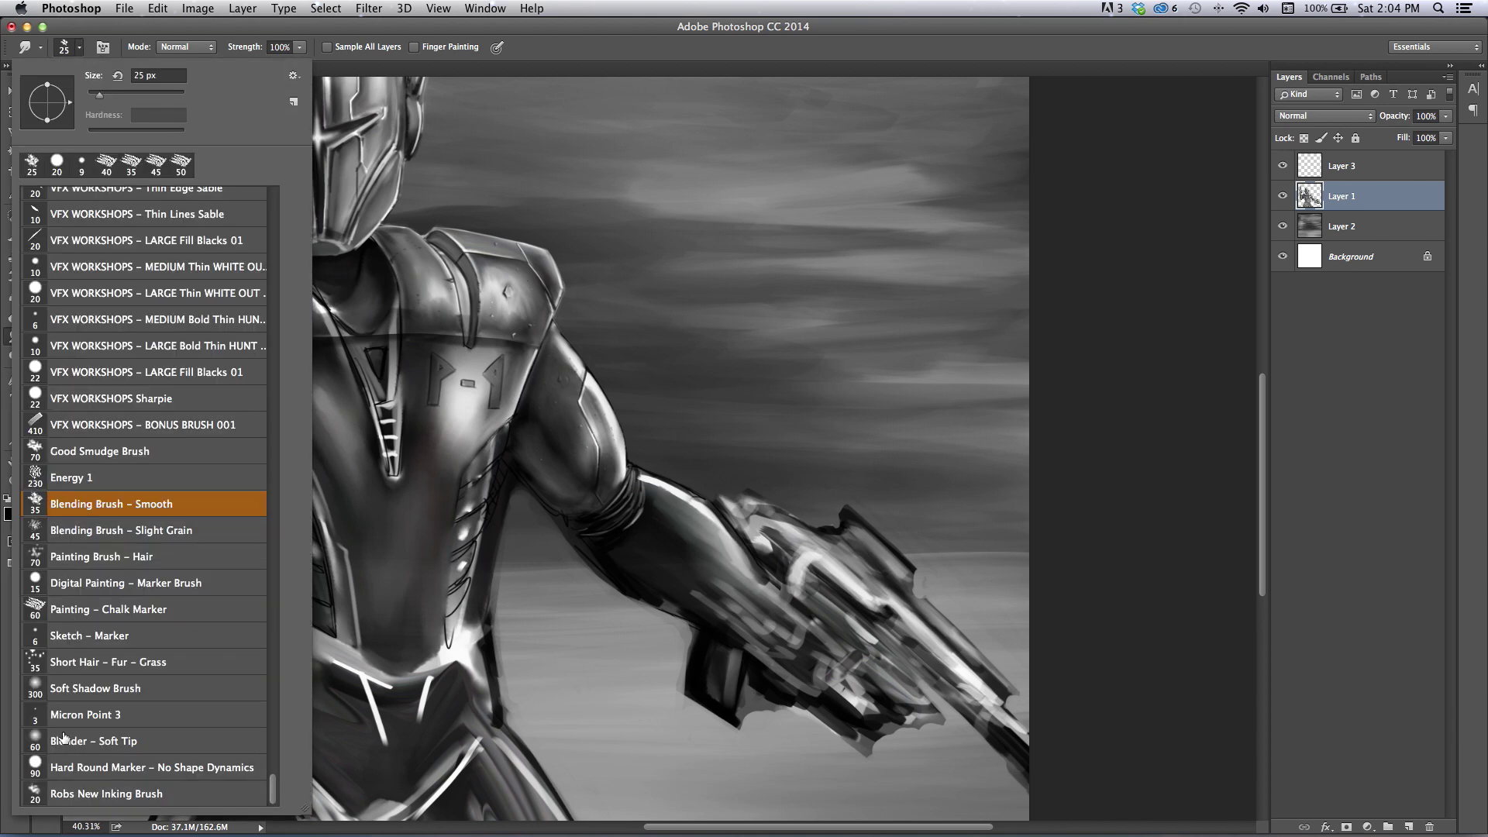
pyautogui.click(71, 768)
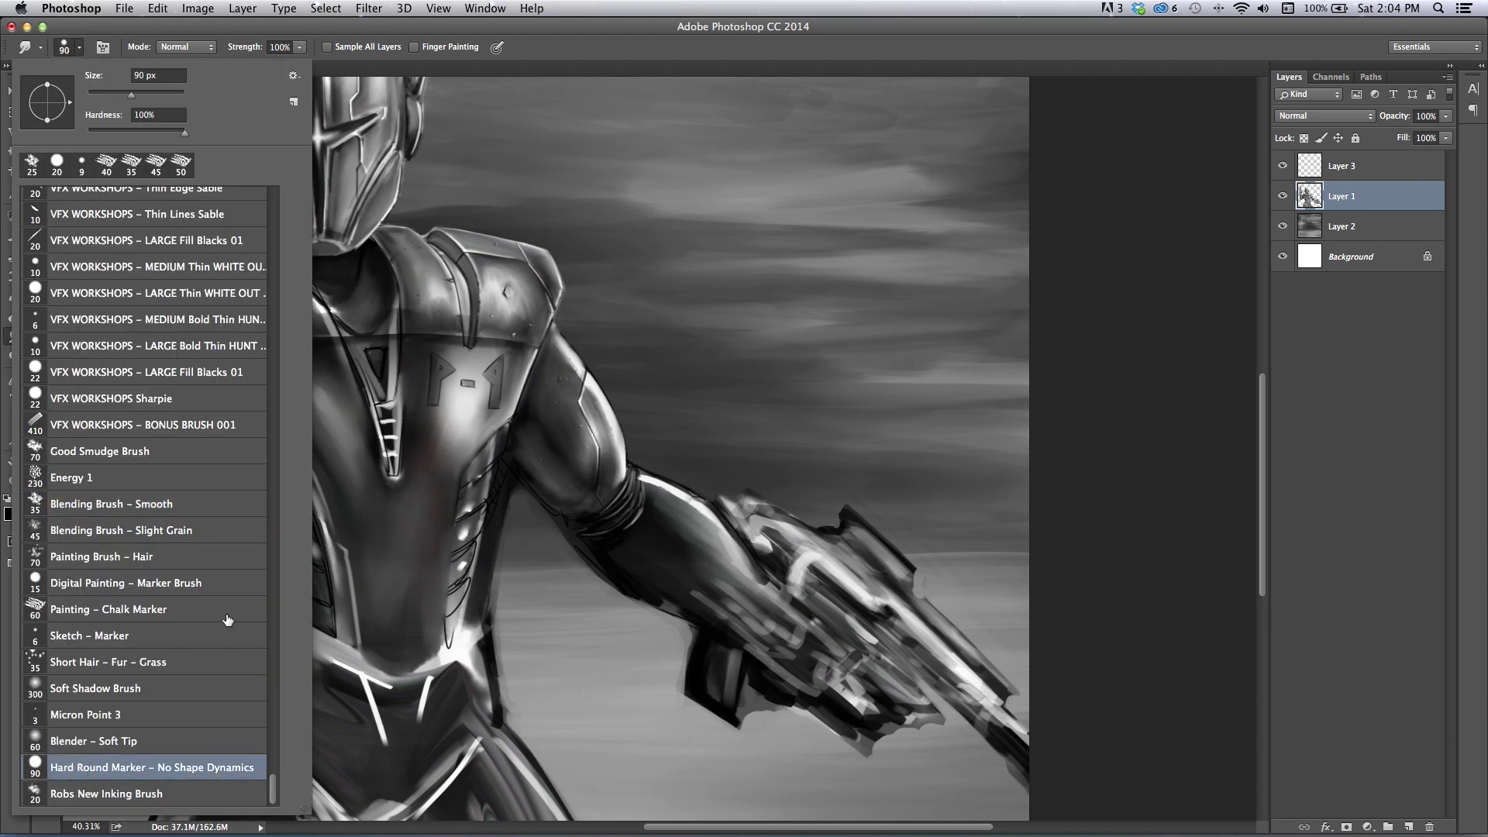
pyautogui.click(1097, 357)
pyautogui.click(46, 197)
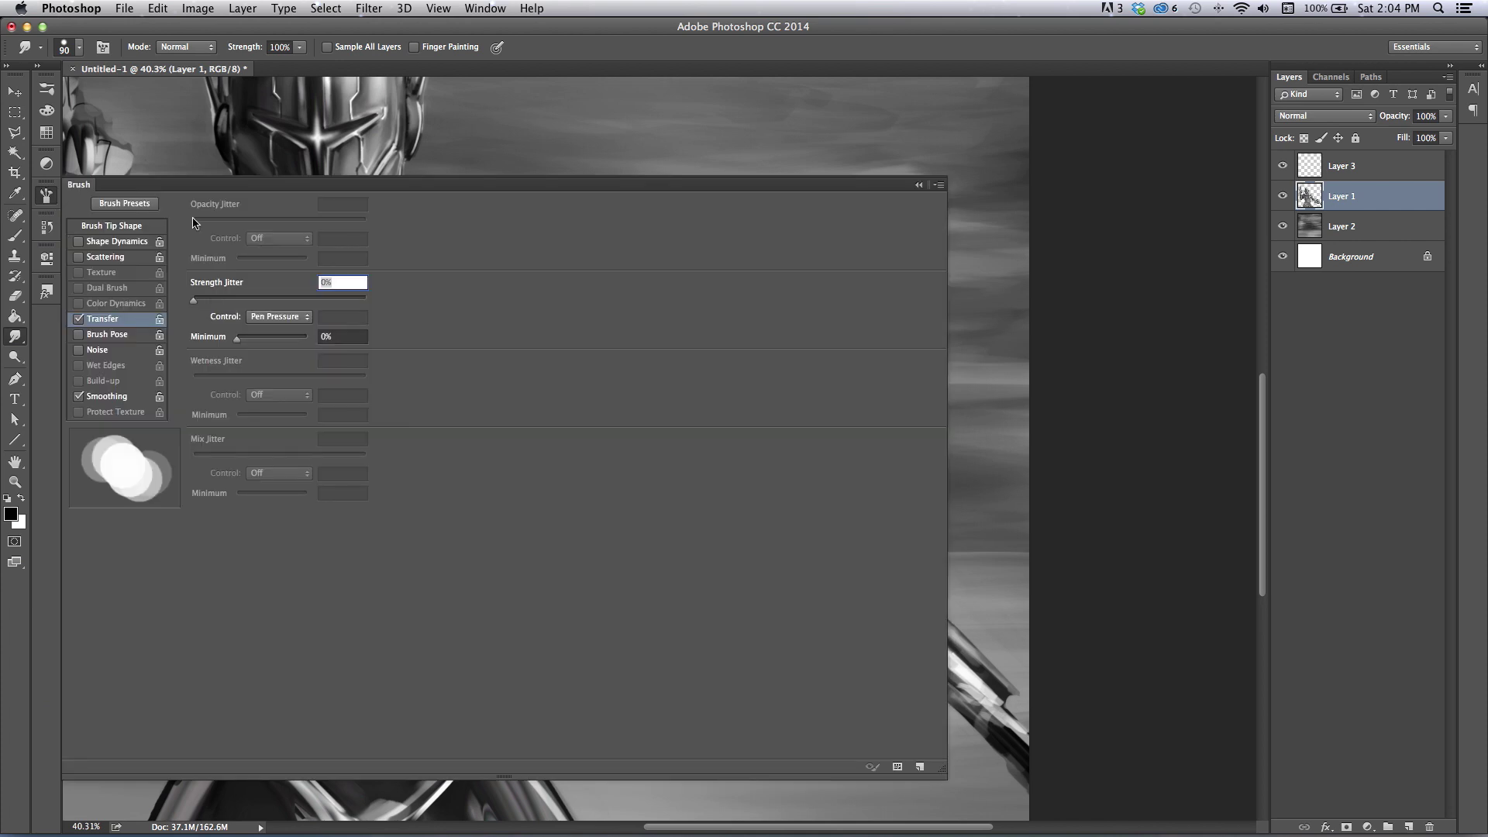
pyautogui.click(48, 192)
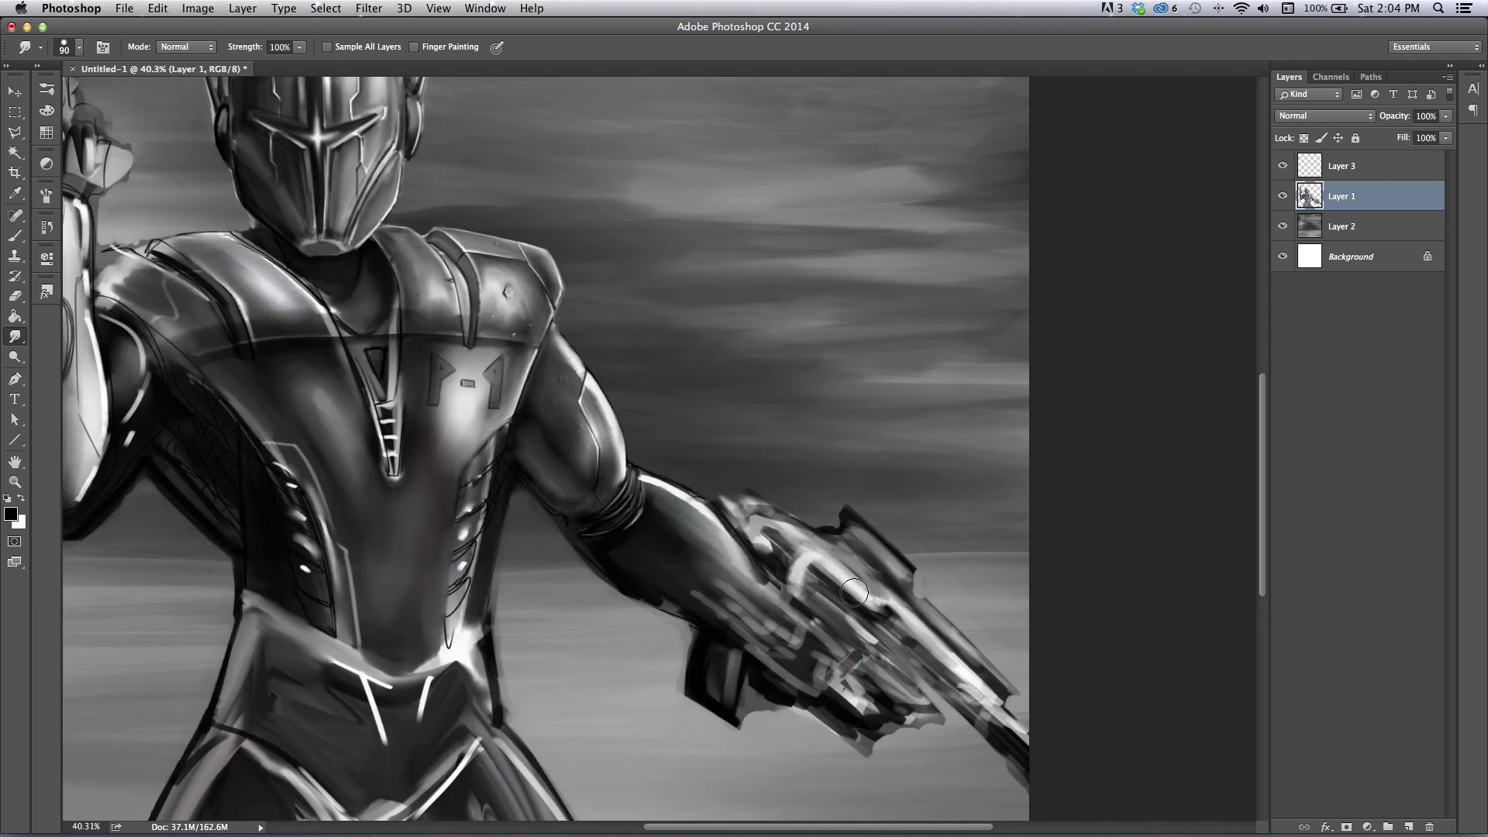
# - Smudge the bright streaks along the lowered gun's barrel and upper body with a 35 px brush at 100% strength
pyautogui.press('[')
pyautogui.press('[')
pyautogui.press('[')
pyautogui.press('[')
pyautogui.press('[')
pyautogui.press('[')
pyautogui.press('[')
pyautogui.moveTo(895, 604)
pyautogui.mouseDown()
pyautogui.moveTo(857, 566)
pyautogui.moveTo(998, 685)
pyautogui.moveTo(927, 618)
pyautogui.moveTo(965, 651)
pyautogui.mouseUp()
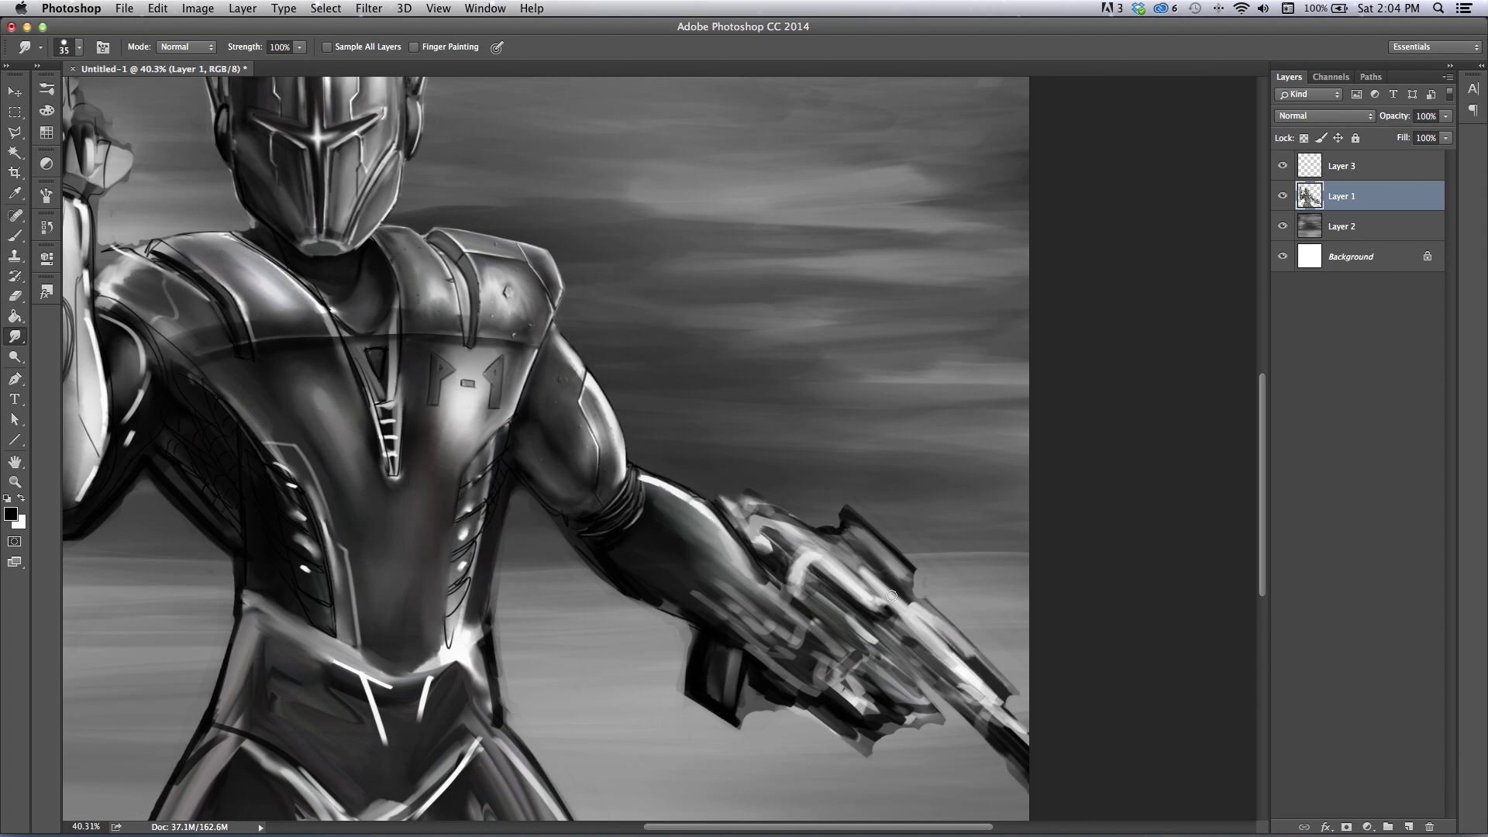
pyautogui.moveTo(867, 573)
pyautogui.mouseDown()
pyautogui.moveTo(856, 559)
pyautogui.moveTo(876, 560)
pyautogui.moveTo(814, 551)
pyautogui.moveTo(864, 614)
pyautogui.moveTo(906, 634)
pyautogui.moveTo(830, 589)
pyautogui.moveTo(969, 701)
pyautogui.moveTo(971, 668)
pyautogui.moveTo(1016, 738)
pyautogui.moveTo(953, 685)
pyautogui.mouseUp()
# - Smudge the streaks on the lowered gun's central body, underside and forearm transition with a brush of about 30 to 35 px
pyautogui.press('[')
pyautogui.press('[')
pyautogui.press('[')
pyautogui.press(']')
pyautogui.moveTo(866, 633)
pyautogui.mouseDown()
pyautogui.moveTo(739, 624)
pyautogui.moveTo(794, 632)
pyautogui.moveTo(778, 616)
pyautogui.moveTo(821, 642)
pyautogui.moveTo(763, 556)
pyautogui.moveTo(791, 546)
pyautogui.mouseUp()
pyautogui.moveTo(944, 688)
pyautogui.mouseDown()
pyautogui.moveTo(968, 709)
pyautogui.moveTo(916, 659)
pyautogui.moveTo(979, 718)
pyautogui.moveTo(909, 657)
pyautogui.moveTo(931, 677)
pyautogui.moveTo(869, 672)
pyautogui.moveTo(874, 685)
pyautogui.moveTo(746, 553)
pyautogui.moveTo(877, 652)
pyautogui.moveTo(918, 711)
pyautogui.moveTo(891, 673)
pyautogui.moveTo(882, 693)
pyautogui.moveTo(844, 648)
pyautogui.mouseUp()
pyautogui.press(']')
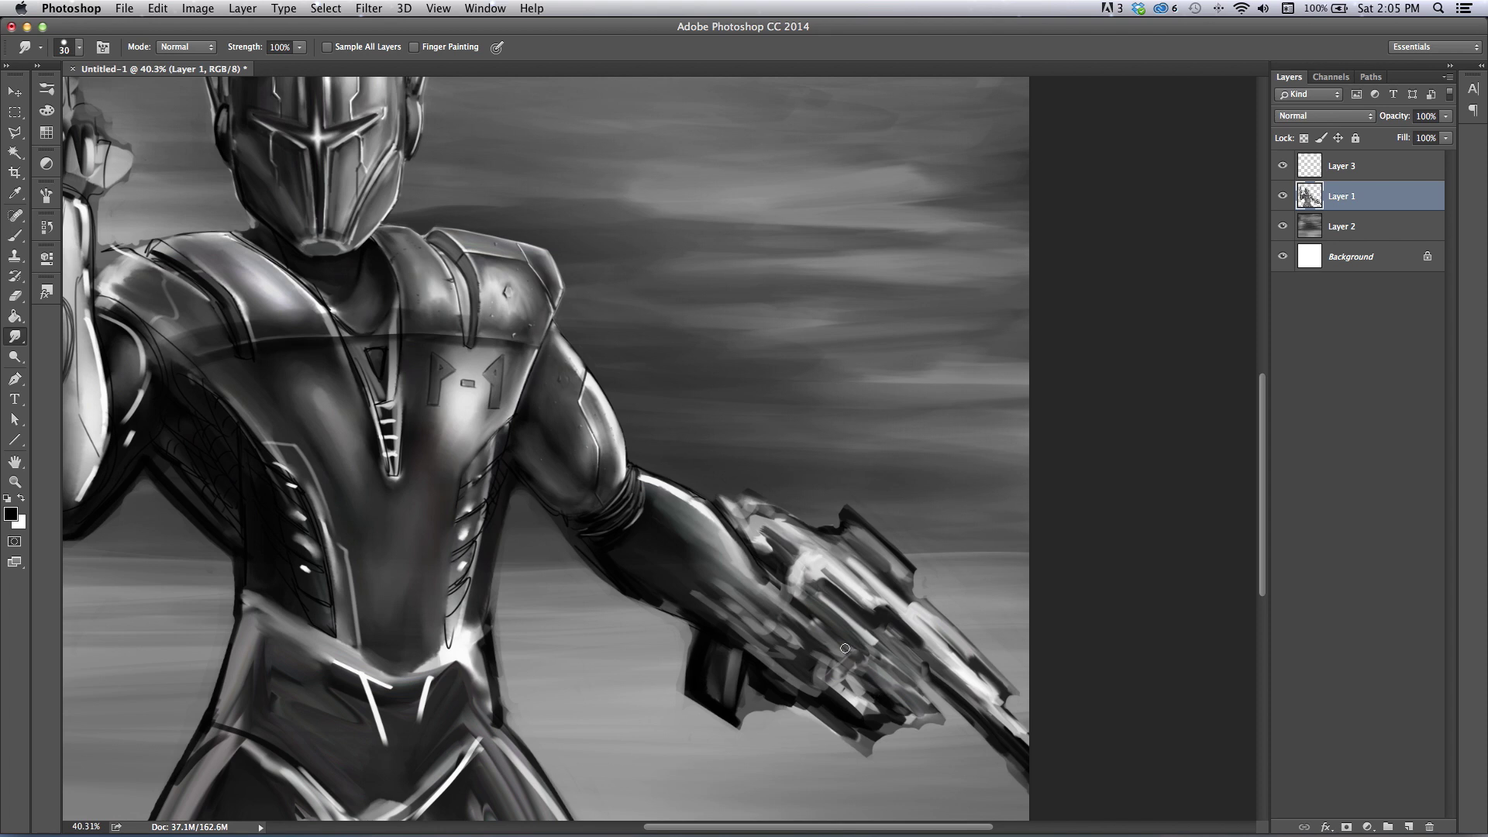
pyautogui.press('[')
pyautogui.moveTo(770, 608)
pyautogui.mouseDown()
pyautogui.moveTo(731, 590)
pyautogui.moveTo(865, 706)
pyautogui.moveTo(840, 687)
pyautogui.mouseUp()
pyautogui.press(']')
pyautogui.press(']')
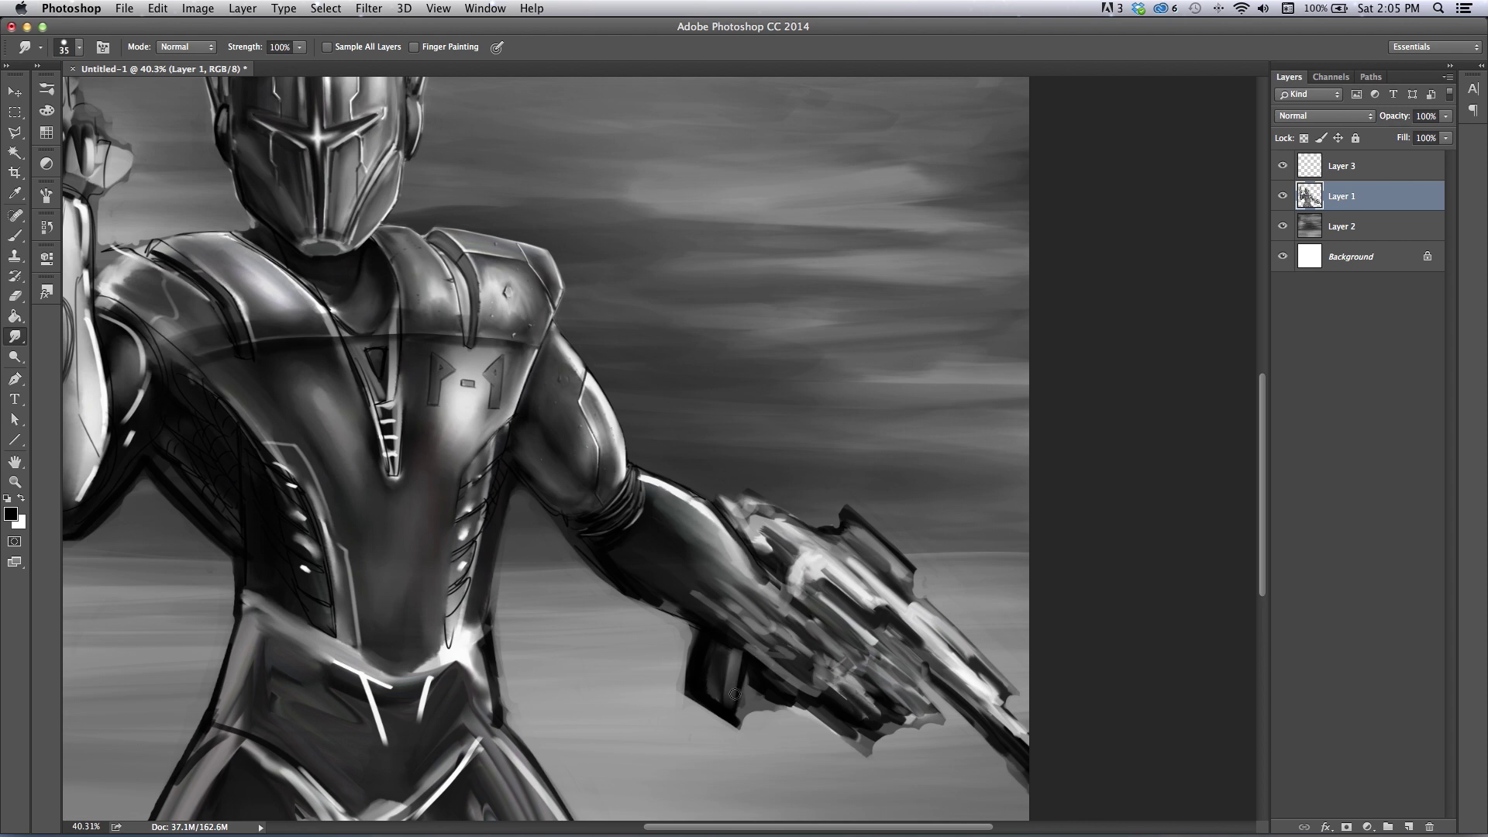
pyautogui.moveTo(754, 650); pyautogui.dragTo(817, 691)
# - Lock Layer 1's transparent pixels and darken the whole lowered gun with black using a 125 px chalk-marker brush
pyautogui.click(15, 235)
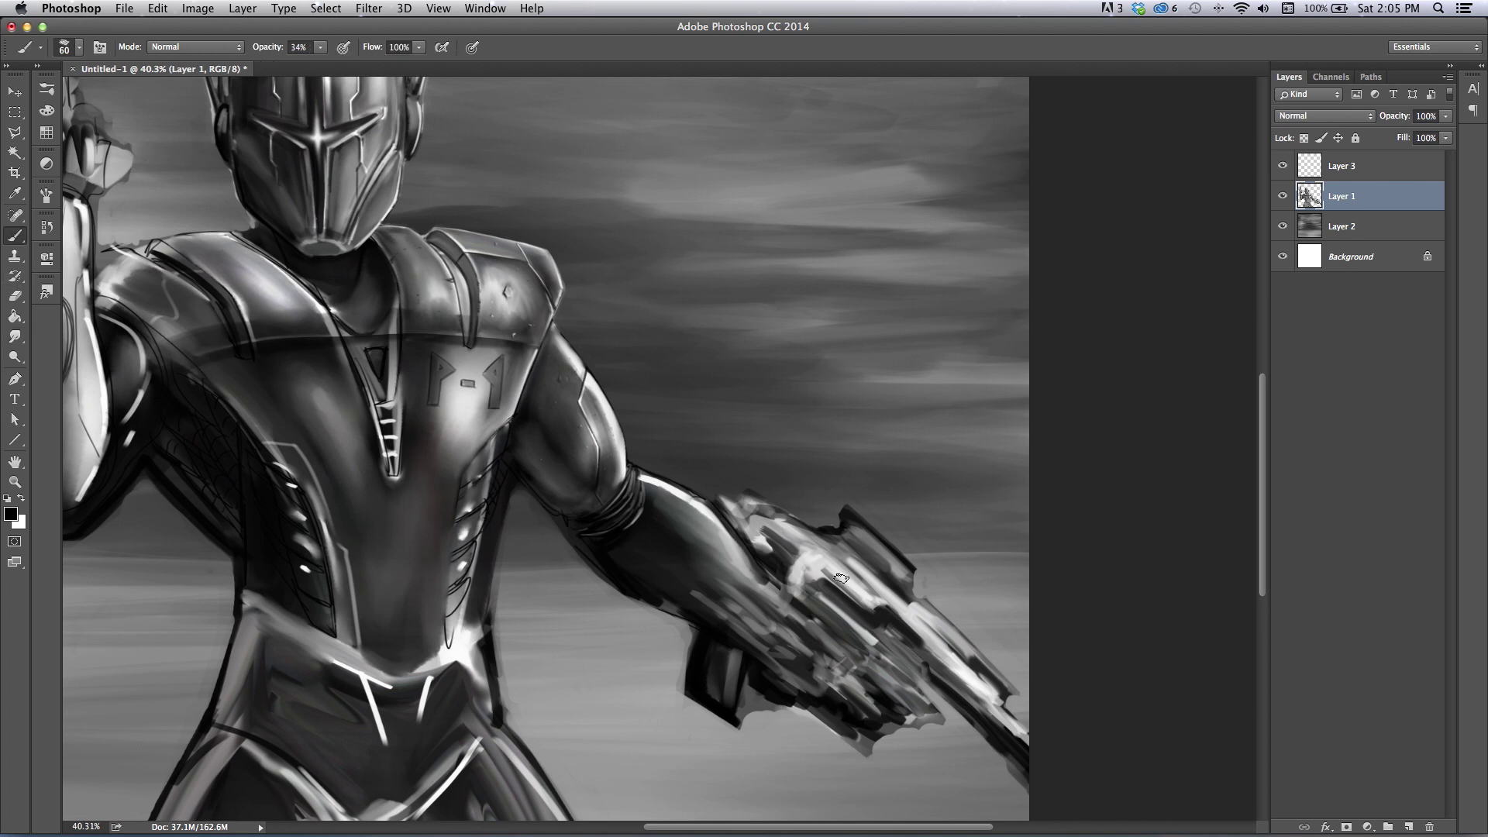
pyautogui.press(']')
pyautogui.press(']')
pyautogui.press(']')
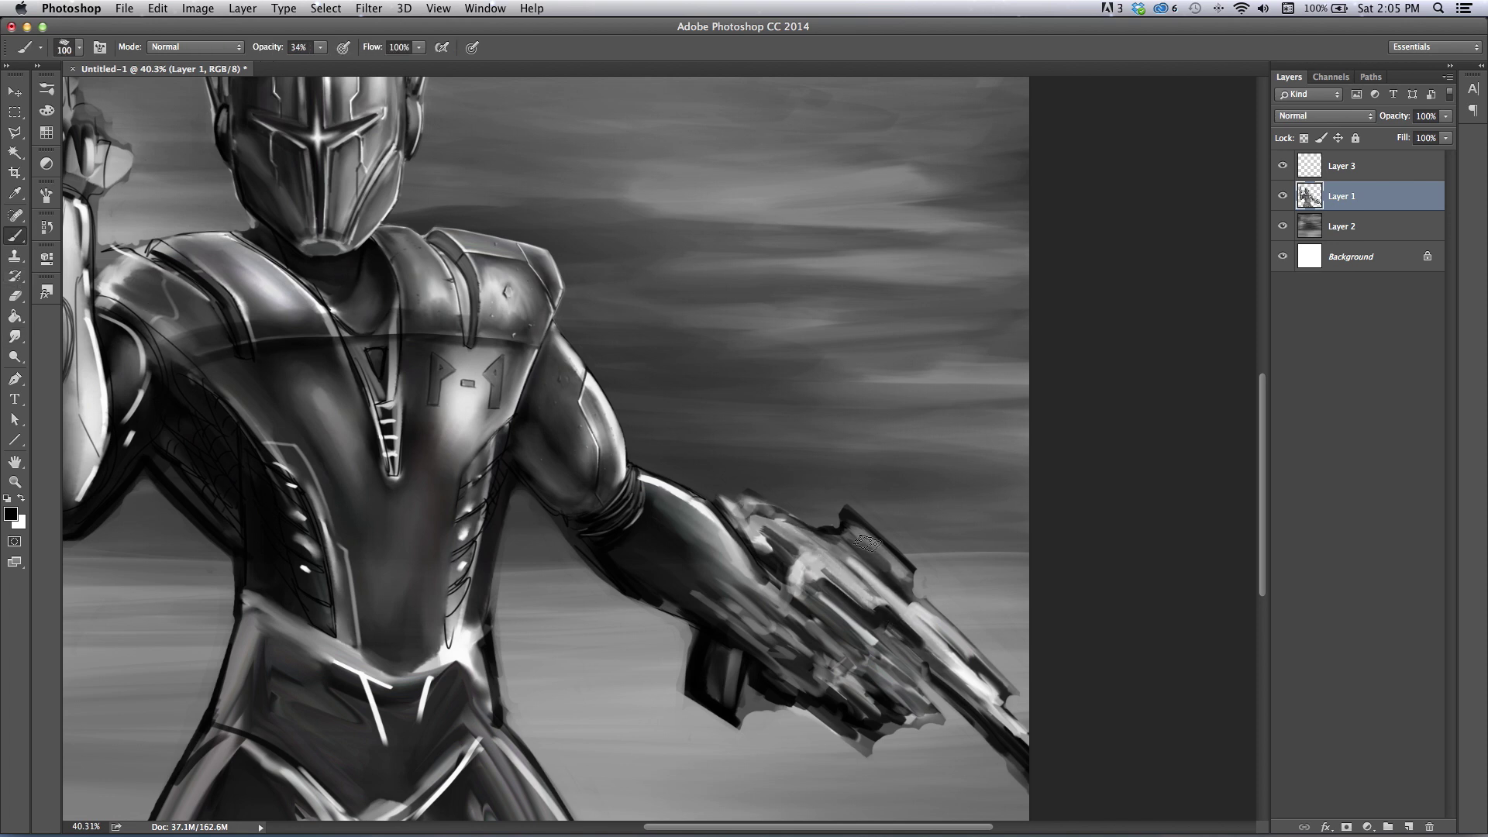
pyautogui.click(1303, 138)
pyautogui.press(']')
pyautogui.moveTo(868, 558); pyautogui.dragTo(978, 680)
pyautogui.moveTo(933, 586); pyautogui.dragTo(1004, 722)
pyautogui.moveTo(749, 530)
pyautogui.mouseDown()
pyautogui.moveTo(906, 688)
pyautogui.moveTo(716, 602)
pyautogui.moveTo(717, 699)
pyautogui.moveTo(874, 627)
pyautogui.moveTo(924, 629)
pyautogui.moveTo(878, 549)
pyautogui.mouseUp()
pyautogui.moveTo(725, 488)
pyautogui.mouseDown()
pyautogui.moveTo(796, 611)
pyautogui.moveTo(724, 582)
pyautogui.moveTo(728, 618)
pyautogui.moveTo(847, 652)
pyautogui.moveTo(835, 589)
pyautogui.moveTo(854, 583)
pyautogui.moveTo(945, 645)
pyautogui.moveTo(1031, 741)
pyautogui.moveTo(936, 721)
pyautogui.moveTo(717, 607)
pyautogui.moveTo(747, 681)
pyautogui.mouseUp()
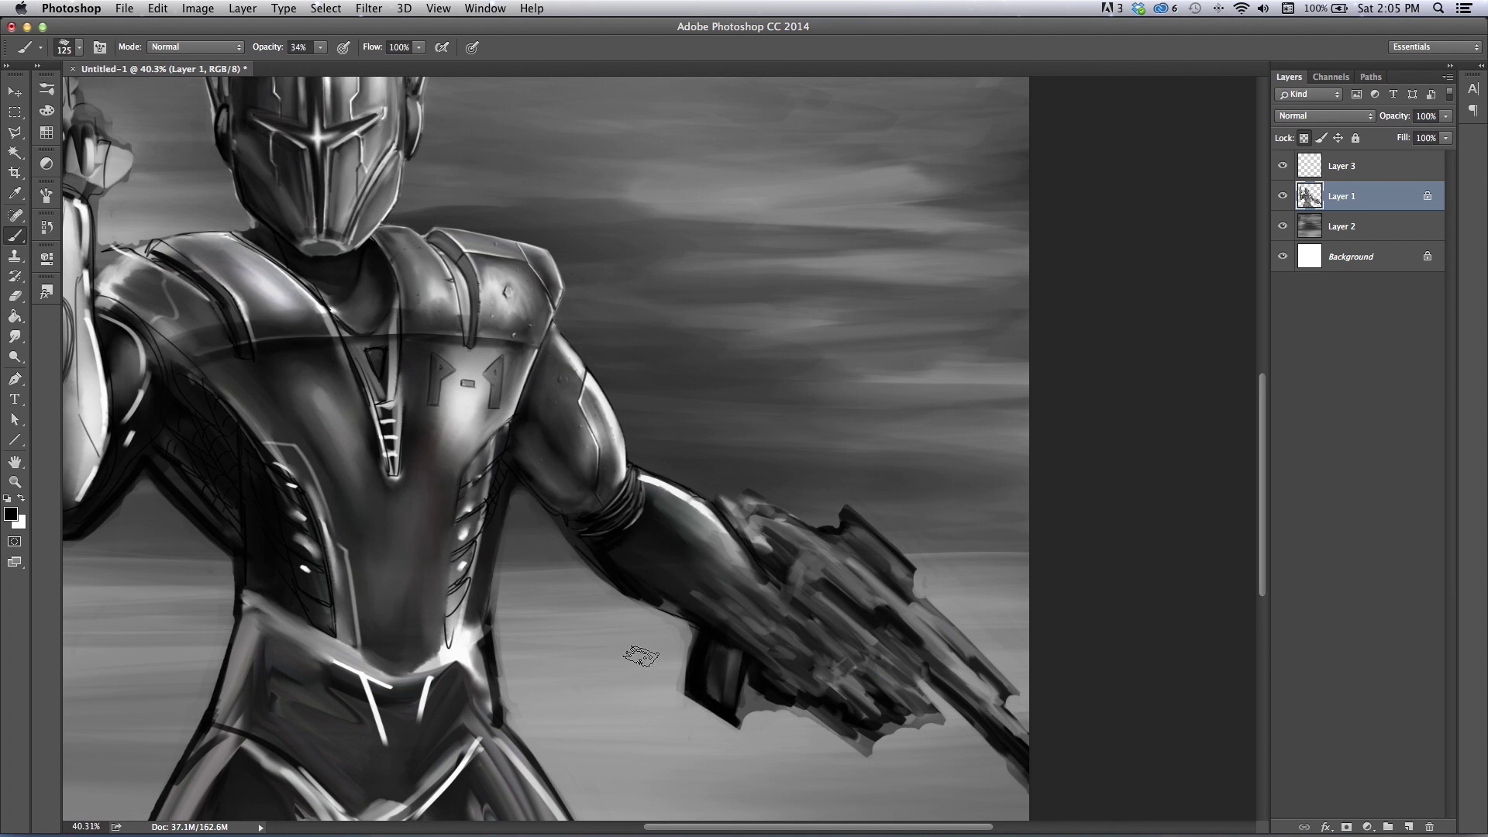
# - Paint white edge highlights on the lowered gun's top housing and central vents, reducing the chalk-marker brush to 20 px
pyautogui.press('x')
pyautogui.press('[')
pyautogui.press('[')
pyautogui.press('[')
pyautogui.press('[')
pyautogui.press('[')
pyautogui.press('[')
pyautogui.press('[')
pyautogui.press('[')
pyautogui.press('[')
pyautogui.moveTo(847, 509)
pyautogui.mouseDown()
pyautogui.moveTo(905, 562)
pyautogui.moveTo(845, 507)
pyautogui.mouseUp()
pyautogui.moveTo(920, 598)
pyautogui.mouseDown()
pyautogui.moveTo(944, 619)
pyautogui.moveTo(922, 597)
pyautogui.moveTo(986, 663)
pyautogui.moveTo(871, 545)
pyautogui.moveTo(849, 584)
pyautogui.moveTo(863, 608)
pyautogui.moveTo(846, 603)
pyautogui.moveTo(875, 608)
pyautogui.moveTo(823, 573)
pyautogui.mouseUp()
pyautogui.press('[')
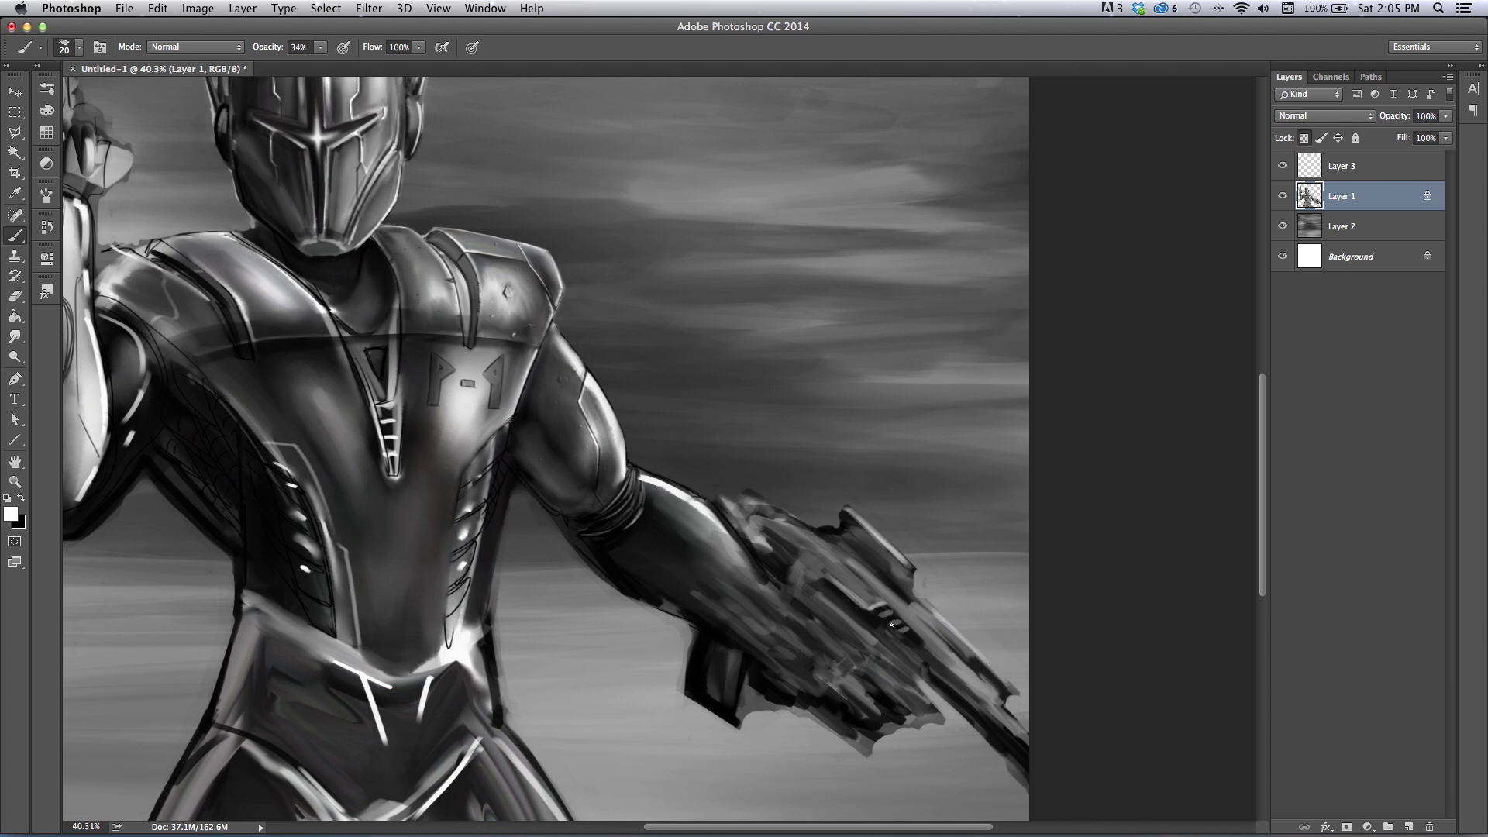
# - Draw fine white panel lines and edges along the gun's barrel and top housing, reducing the brush from 15 to 10 px
pyautogui.moveTo(829, 598); pyautogui.dragTo(1019, 740)
pyautogui.moveTo(953, 700)
pyautogui.mouseDown()
pyautogui.moveTo(1023, 767)
pyautogui.moveTo(1007, 768)
pyautogui.mouseUp()
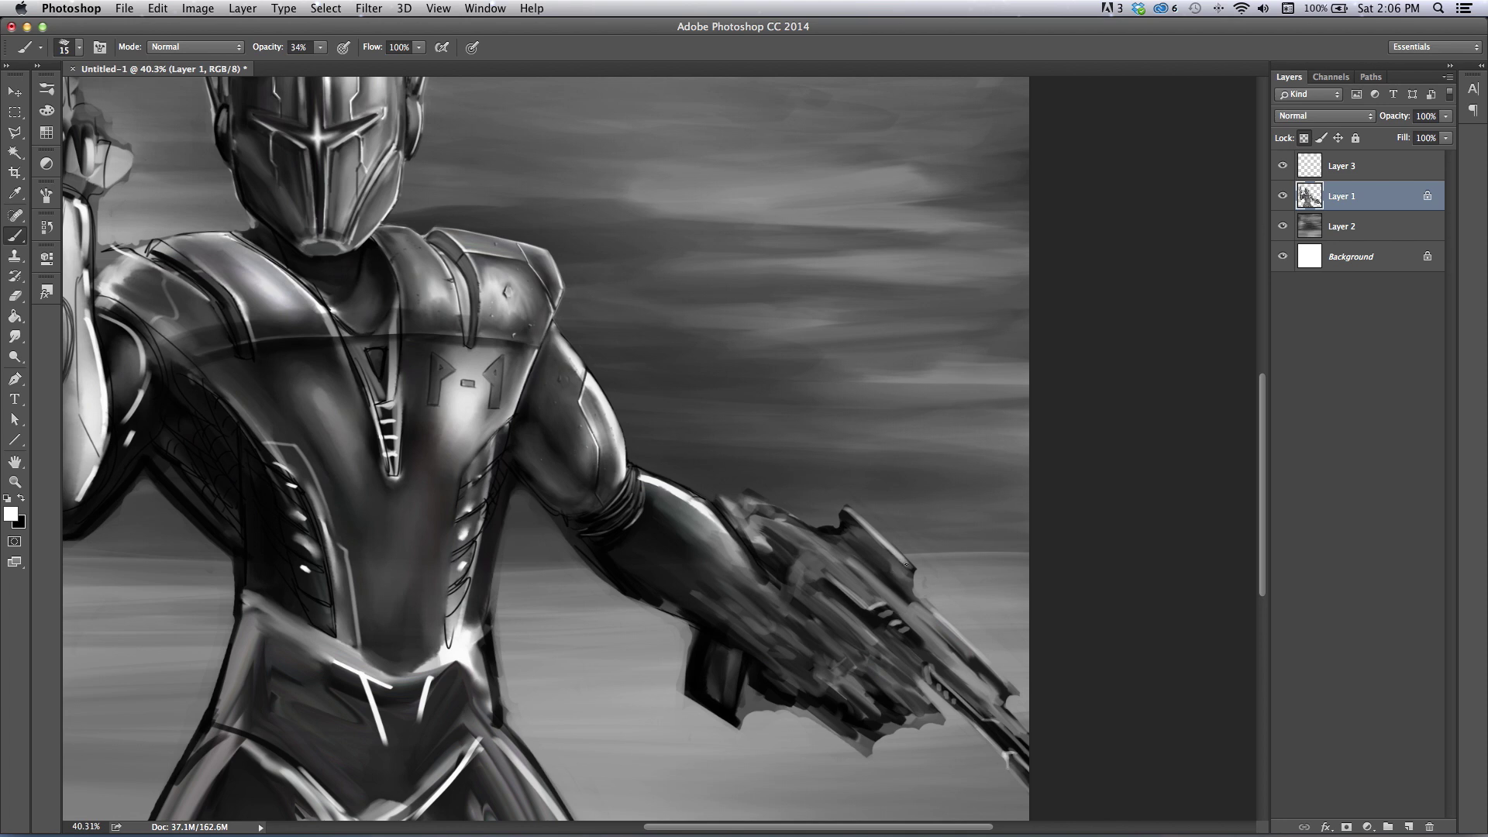
pyautogui.moveTo(912, 585); pyautogui.dragTo(875, 555)
pyautogui.moveTo(865, 562); pyautogui.dragTo(961, 631)
pyautogui.moveTo(956, 650); pyautogui.dragTo(938, 637)
pyautogui.press('[')
pyautogui.moveTo(959, 661)
pyautogui.mouseDown()
pyautogui.moveTo(996, 698)
pyautogui.moveTo(922, 626)
pyautogui.mouseUp()
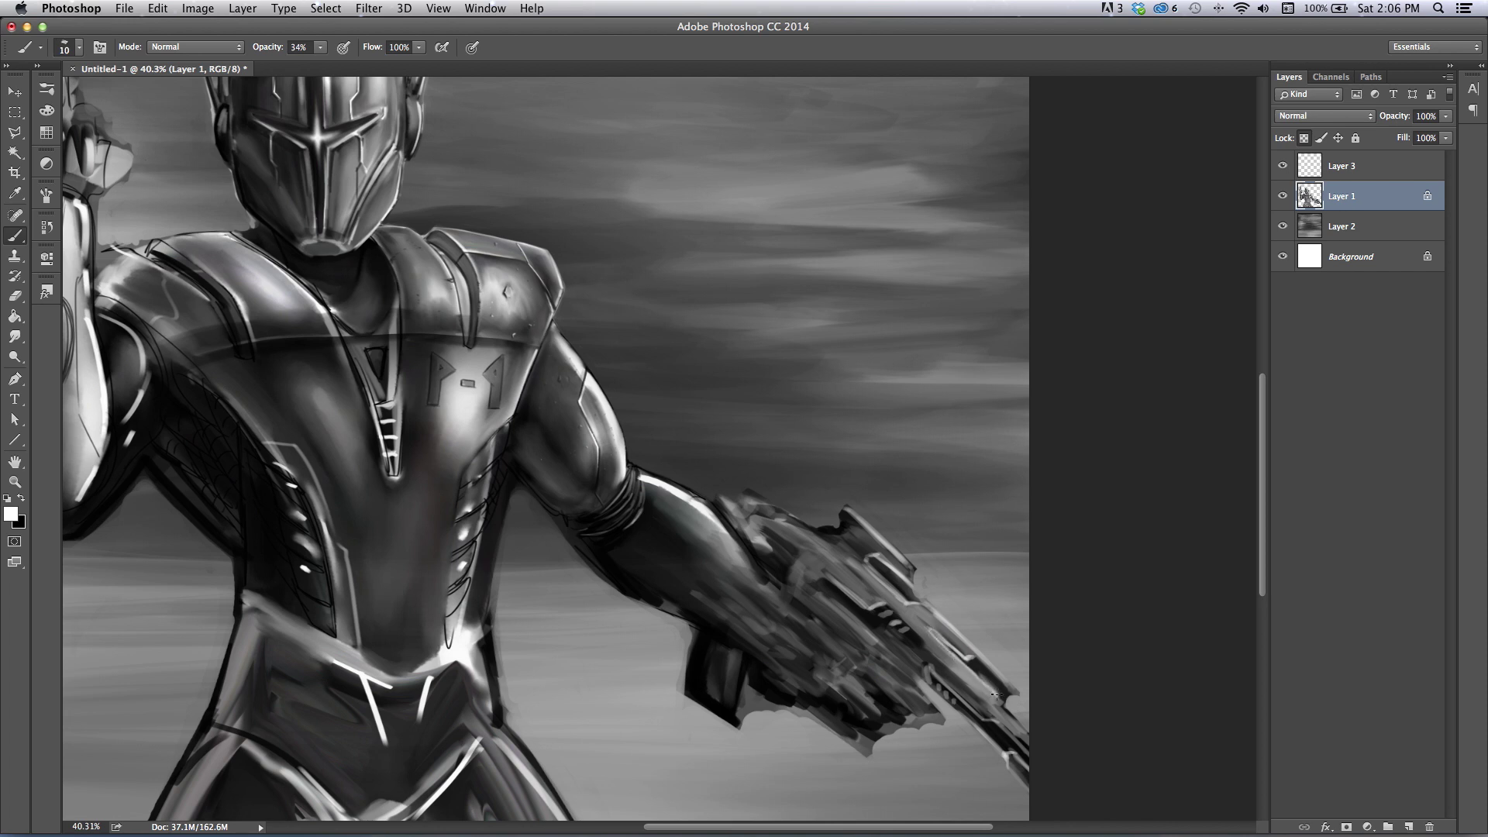
# - Unlock Layer 1's transparent pixels and add 10 px white details to the gun's muzzle, rear housing, lower body and ribbed grip
pyautogui.moveTo(1001, 710); pyautogui.dragTo(1027, 734)
pyautogui.press('x')
pyautogui.press('/')
pyautogui.press('x')
pyautogui.moveTo(799, 555)
pyautogui.mouseDown()
pyautogui.moveTo(757, 514)
pyautogui.moveTo(787, 541)
pyautogui.moveTo(766, 524)
pyautogui.moveTo(766, 551)
pyautogui.moveTo(745, 543)
pyautogui.moveTo(720, 499)
pyautogui.moveTo(755, 494)
pyautogui.moveTo(843, 519)
pyautogui.mouseUp()
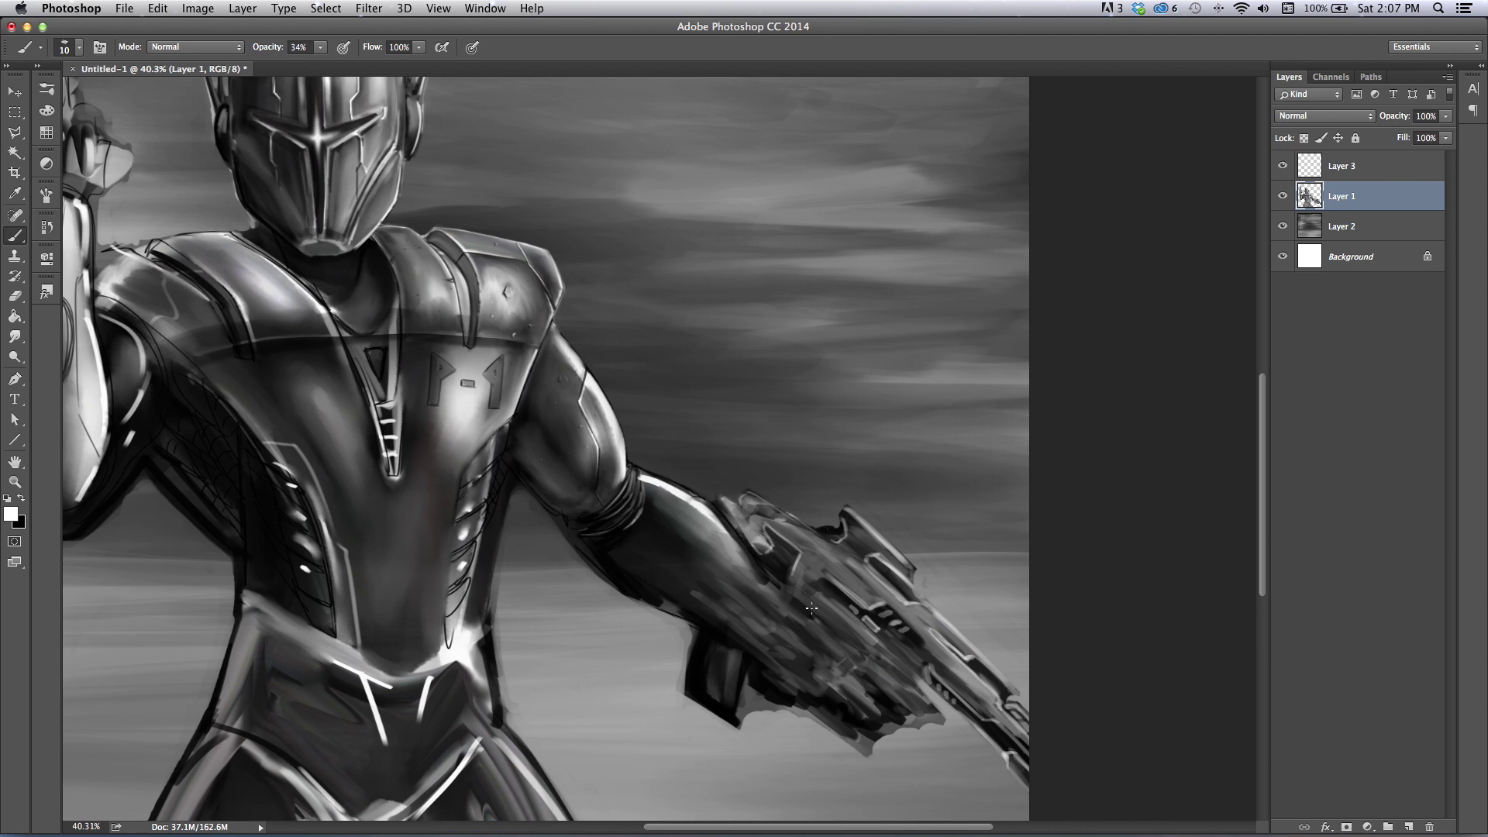
pyautogui.moveTo(815, 584)
pyautogui.mouseDown()
pyautogui.moveTo(880, 642)
pyautogui.moveTo(766, 585)
pyautogui.moveTo(799, 595)
pyautogui.moveTo(930, 714)
pyautogui.moveTo(877, 673)
pyautogui.moveTo(888, 712)
pyautogui.mouseUp()
pyautogui.moveTo(745, 654)
pyautogui.mouseDown()
pyautogui.moveTo(741, 687)
pyautogui.moveTo(722, 640)
pyautogui.moveTo(702, 663)
pyautogui.moveTo(732, 656)
pyautogui.moveTo(716, 647)
pyautogui.moveTo(733, 669)
pyautogui.moveTo(708, 669)
pyautogui.moveTo(731, 691)
pyautogui.mouseUp()
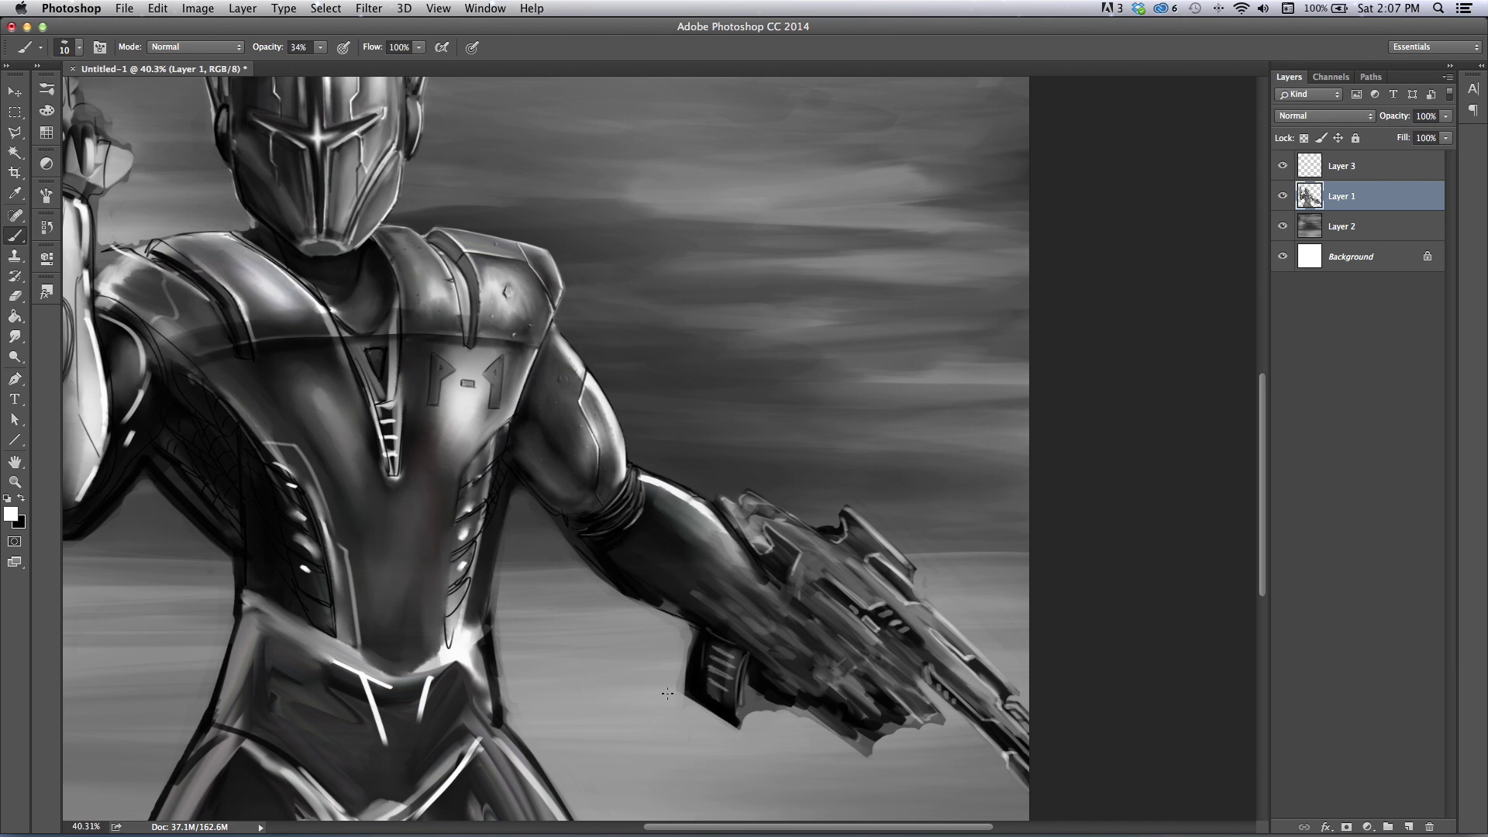
# - Highlight the circular detail and central seam of the raised forearm with a 10 px white brush at 34% opacity
pyautogui.click(15, 481)
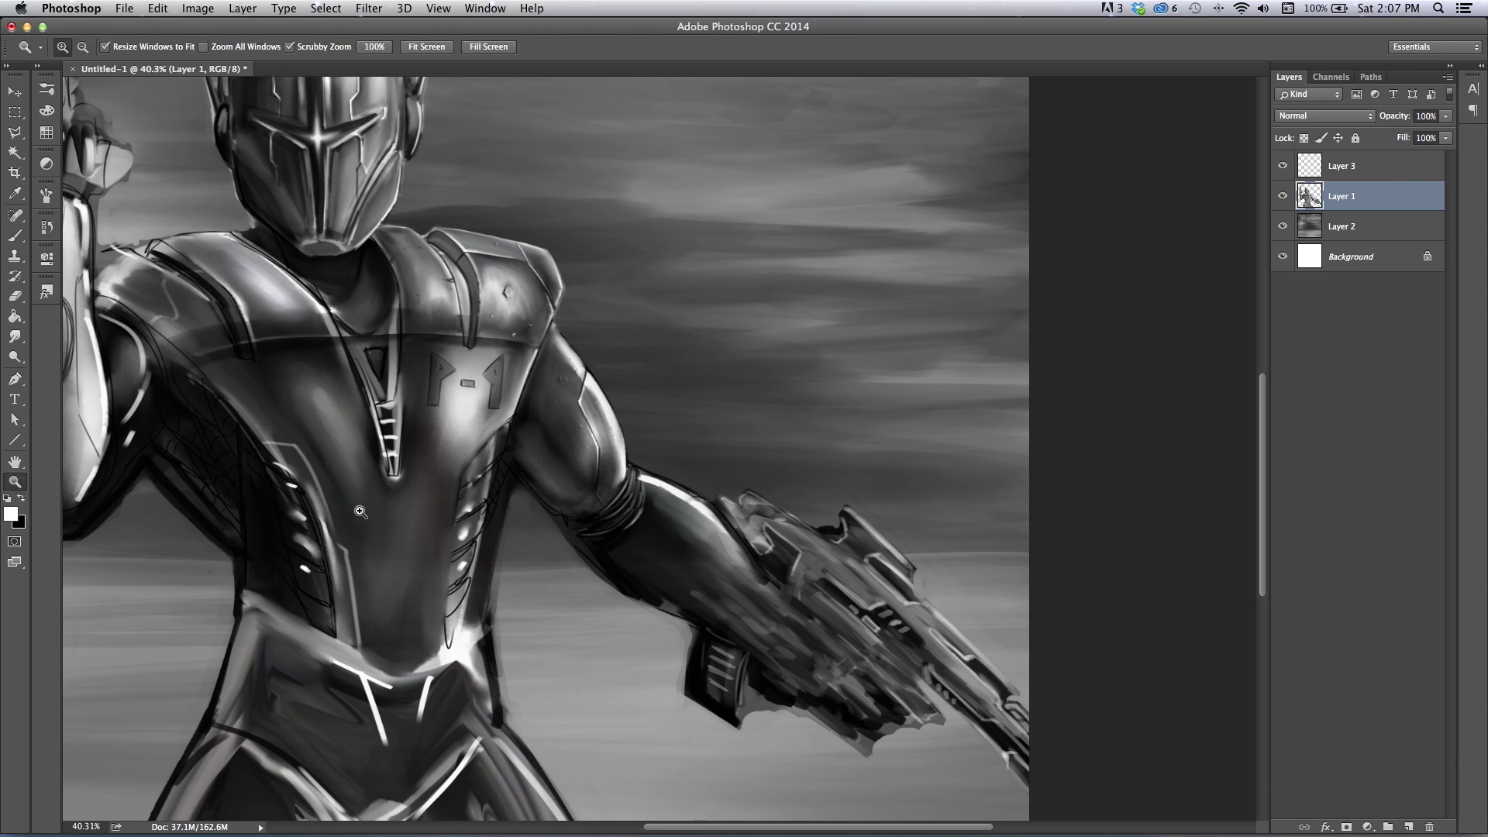
pyautogui.moveTo(503, 492); pyautogui.dragTo(332, 492)
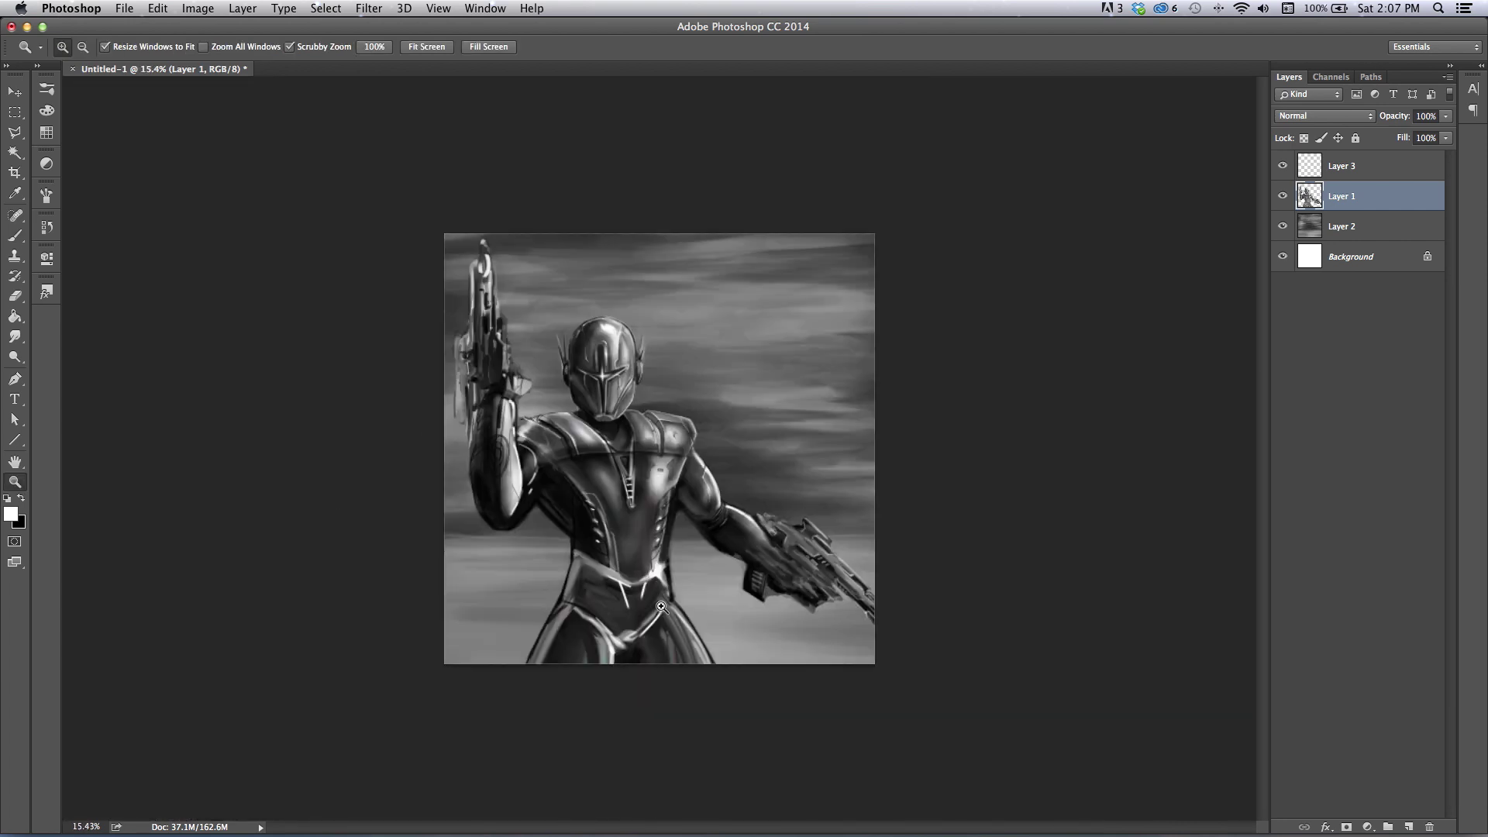
pyautogui.moveTo(662, 608); pyautogui.dragTo(749, 575)
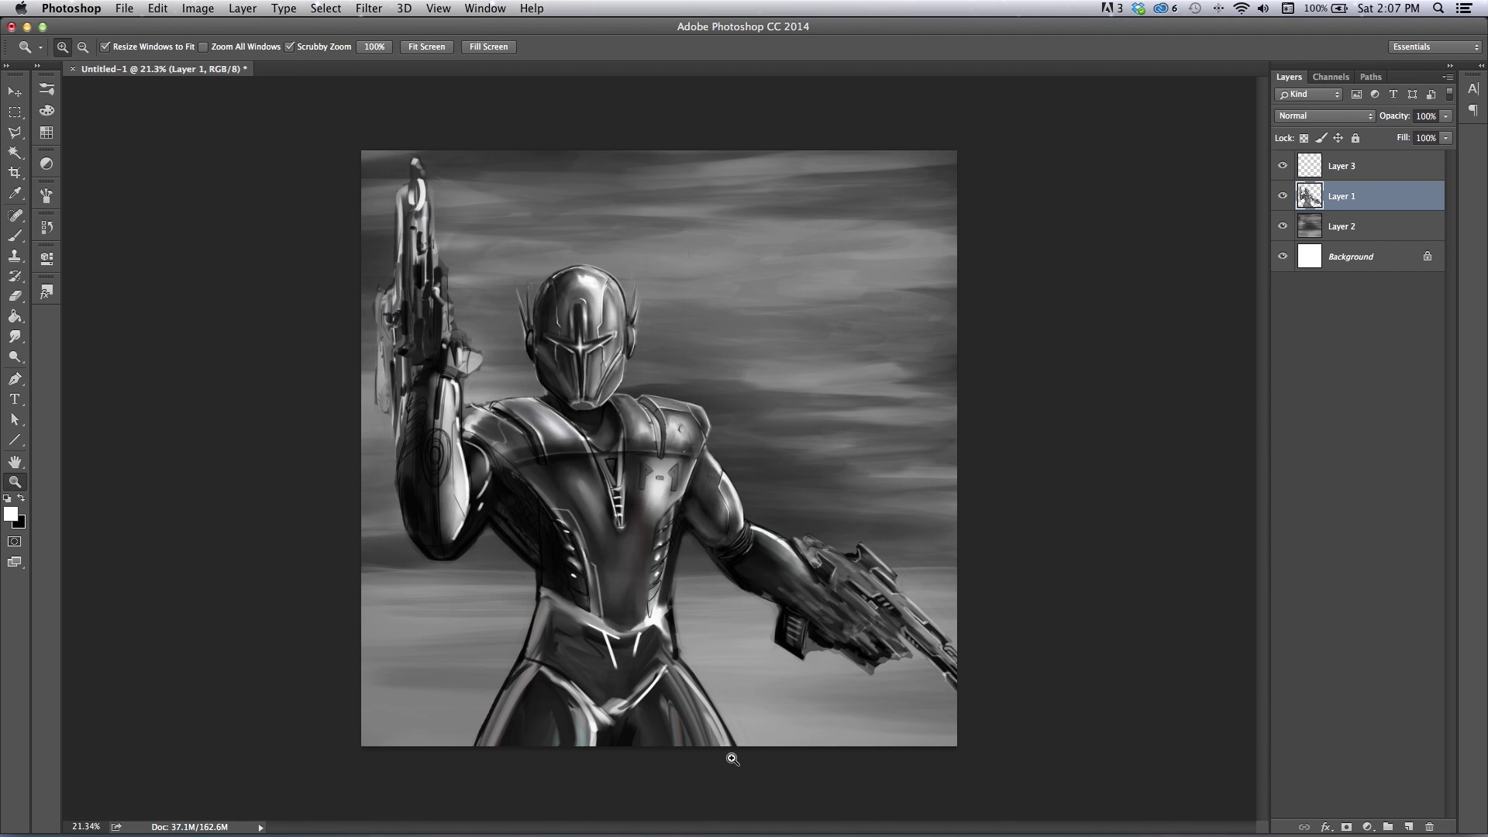
pyautogui.moveTo(404, 423)
pyautogui.mouseDown()
pyautogui.moveTo(458, 470)
pyautogui.moveTo(396, 431)
pyautogui.mouseUp()
pyautogui.click(16, 237)
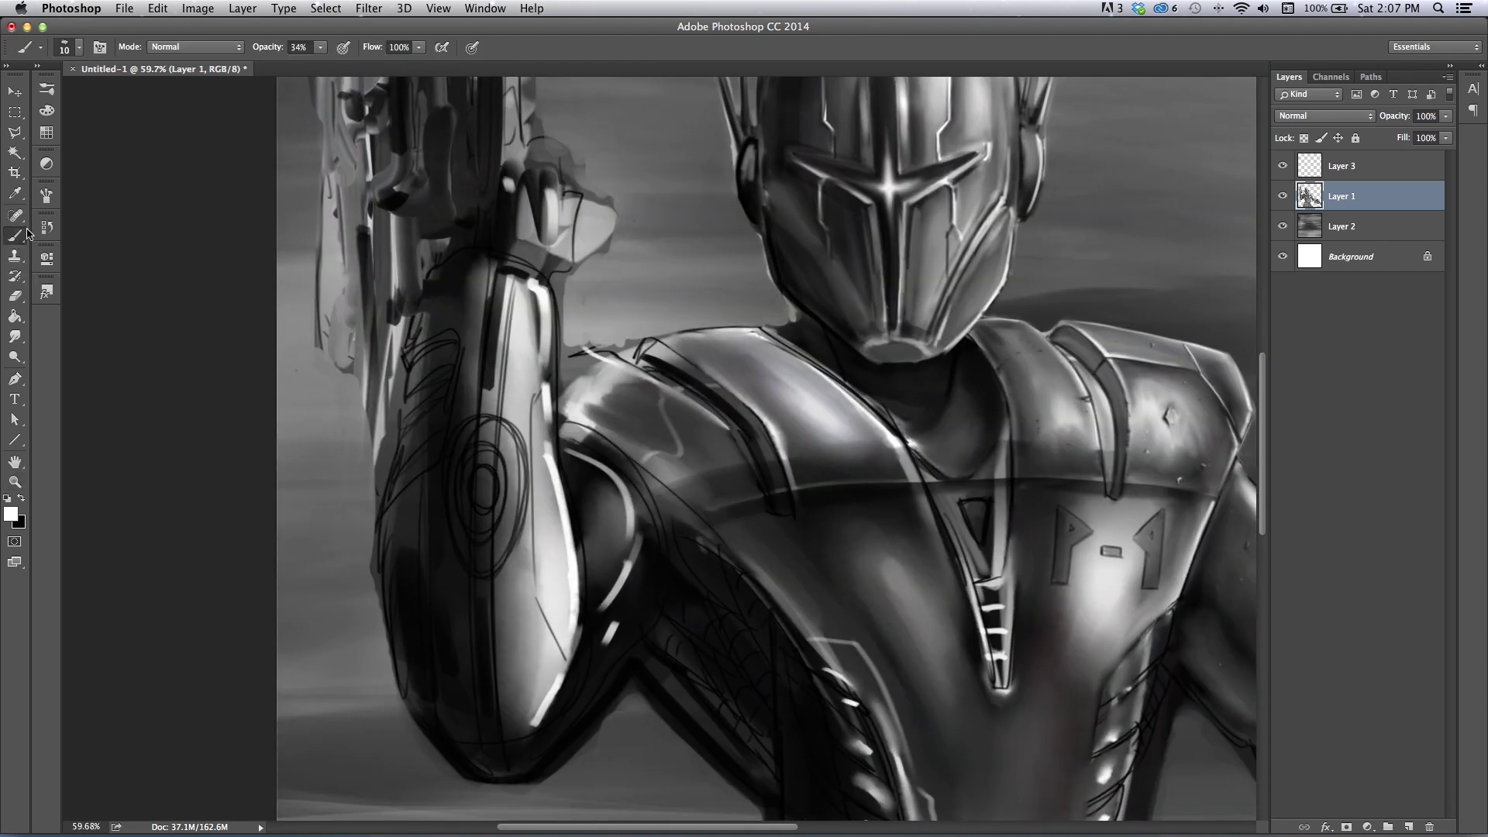
pyautogui.moveTo(515, 445); pyautogui.dragTo(516, 536)
pyautogui.moveTo(524, 480); pyautogui.dragTo(505, 547)
pyautogui.moveTo(496, 454); pyautogui.dragTo(506, 507)
pyautogui.moveTo(501, 459)
pyautogui.mouseDown()
pyautogui.moveTo(494, 527)
pyautogui.moveTo(488, 472)
pyautogui.moveTo(492, 502)
pyautogui.moveTo(514, 449)
pyautogui.moveTo(526, 474)
pyautogui.moveTo(496, 453)
pyautogui.moveTo(534, 433)
pyautogui.moveTo(536, 407)
pyautogui.moveTo(524, 498)
pyautogui.moveTo(491, 312)
pyautogui.moveTo(496, 375)
pyautogui.mouseUp()
pyautogui.moveTo(484, 315)
pyautogui.mouseDown()
pyautogui.moveTo(476, 394)
pyautogui.moveTo(482, 320)
pyautogui.mouseUp()
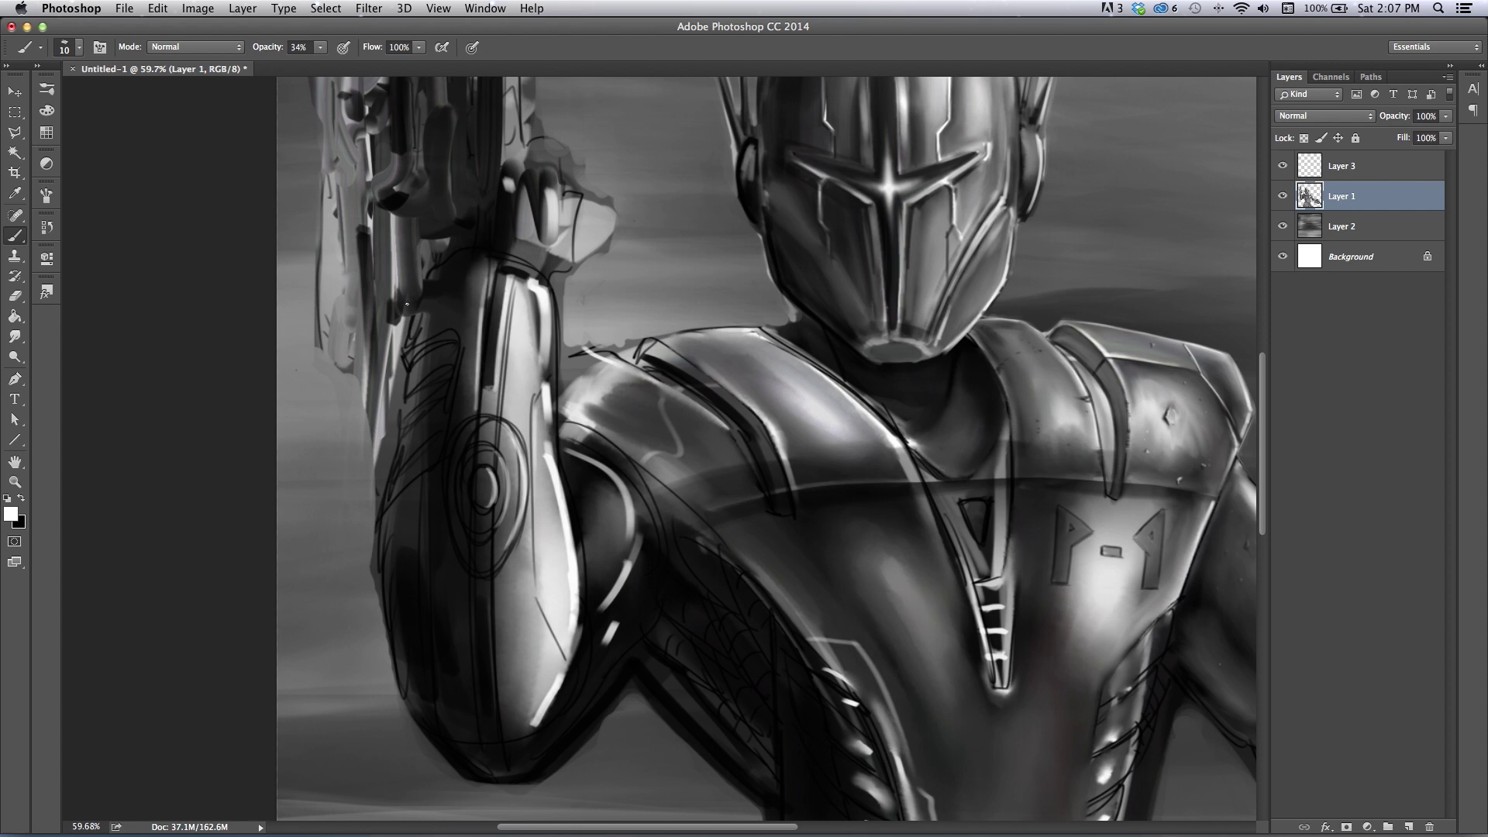
# - Paint white highlights on the raised forearm's slanted vents and the edge of their surrounding panel
pyautogui.moveTo(453, 346)
pyautogui.mouseDown()
pyautogui.moveTo(423, 387)
pyautogui.moveTo(442, 380)
pyautogui.moveTo(413, 400)
pyautogui.moveTo(440, 383)
pyautogui.moveTo(407, 428)
pyautogui.moveTo(438, 398)
pyautogui.moveTo(408, 452)
pyautogui.mouseUp()
pyautogui.moveTo(453, 334)
pyautogui.mouseDown()
pyautogui.moveTo(446, 369)
pyautogui.moveTo(416, 346)
pyautogui.moveTo(431, 466)
pyautogui.moveTo(391, 497)
pyautogui.mouseUp()
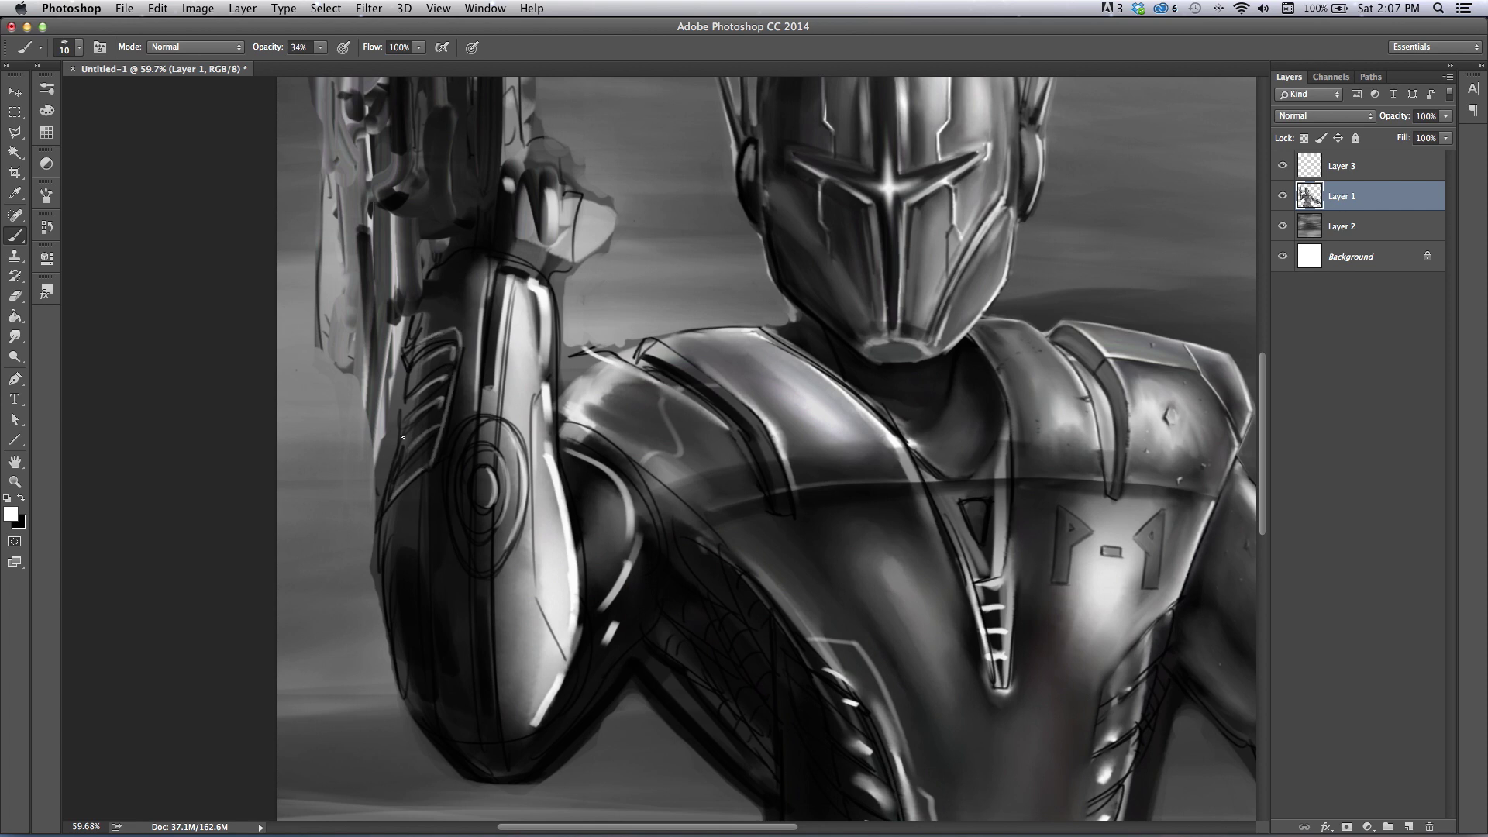
pyautogui.moveTo(456, 345); pyautogui.dragTo(439, 464)
pyautogui.moveTo(424, 518); pyautogui.dragTo(425, 552)
# - Add thin white highlights to the seams below the circular detail and around the raised arm's elbow
pyautogui.moveTo(496, 582); pyautogui.dragTo(499, 725)
pyautogui.moveTo(487, 612); pyautogui.dragTo(481, 733)
pyautogui.moveTo(538, 588); pyautogui.dragTo(534, 538)
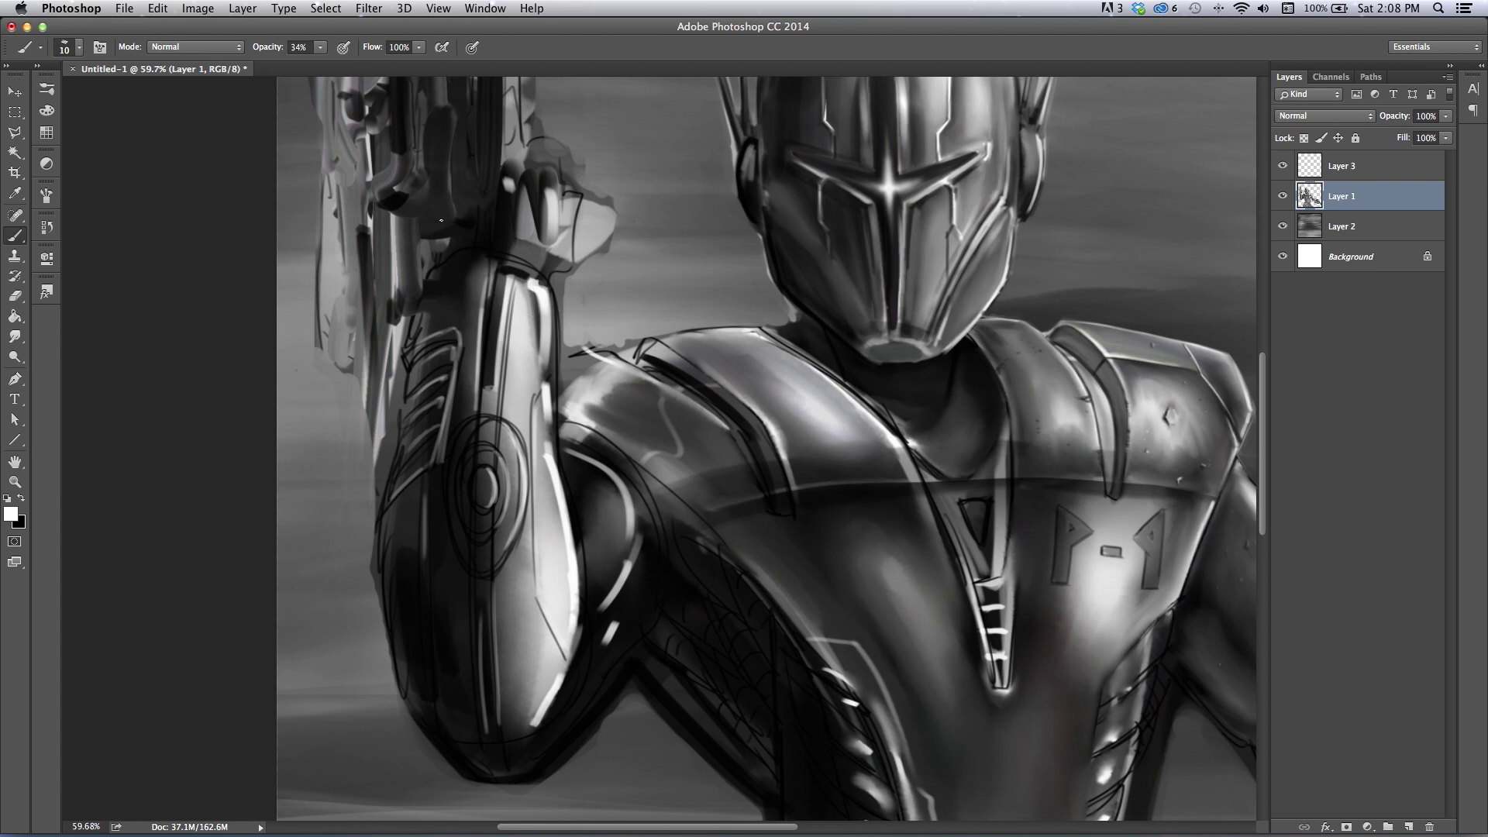
pyautogui.moveTo(411, 617)
pyautogui.mouseDown()
pyautogui.moveTo(410, 693)
pyautogui.moveTo(433, 710)
pyautogui.mouseUp()
pyautogui.moveTo(537, 733); pyautogui.dragTo(494, 743)
pyautogui.moveTo(584, 634); pyautogui.dragTo(565, 713)
pyautogui.moveTo(580, 593); pyautogui.dragTo(581, 636)
pyautogui.click(15, 481)
pyautogui.moveTo(541, 485); pyautogui.dragTo(526, 458)
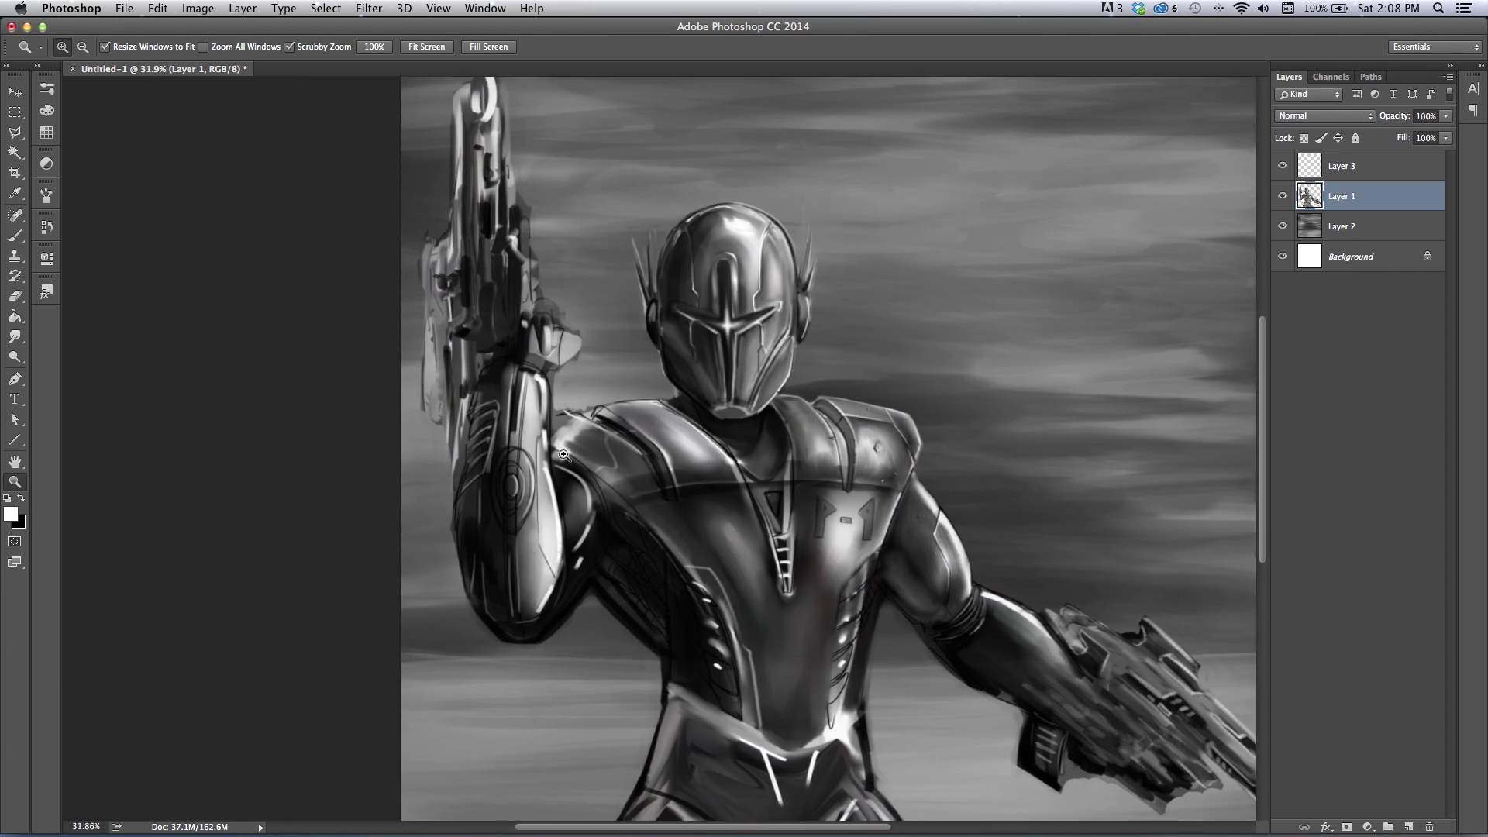